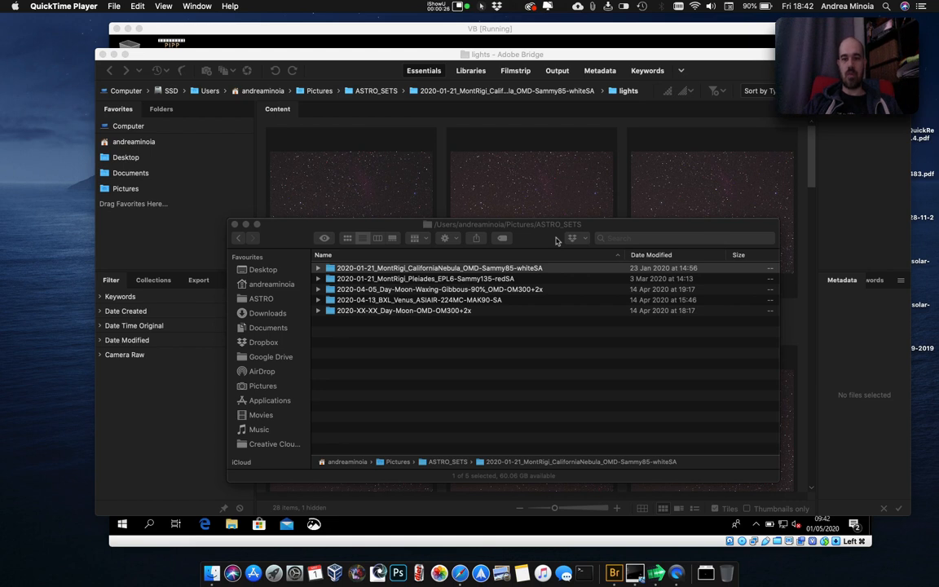
# Expand the 2020-01-21_MontRigi_CaliforniaNebula_OMD-Sammy85-whiteSA folder to look at its frame subfolders.
pyautogui.moveTo(557, 240); pyautogui.dragTo(561, 167)
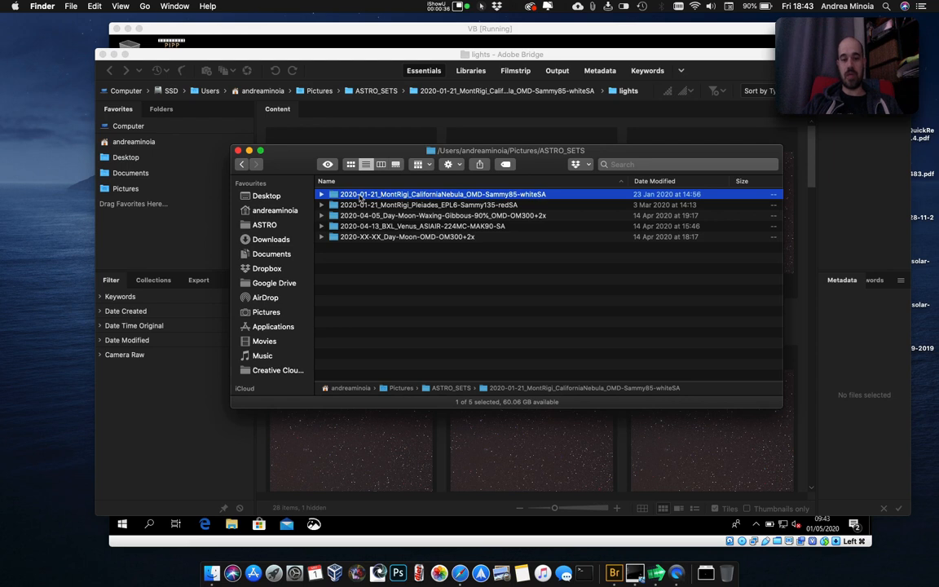
pyautogui.click(390, 194)
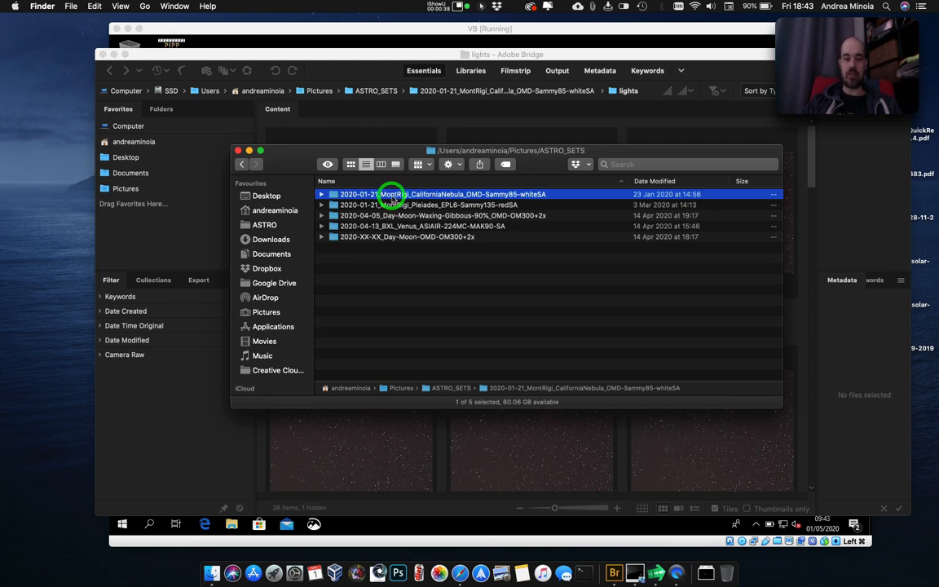
pyautogui.click(447, 194)
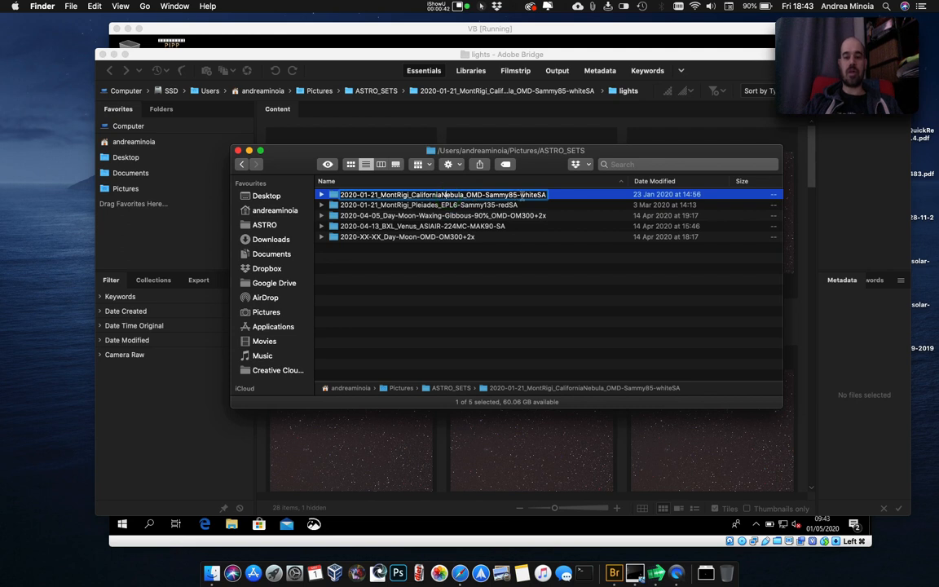
pyautogui.click(321, 194)
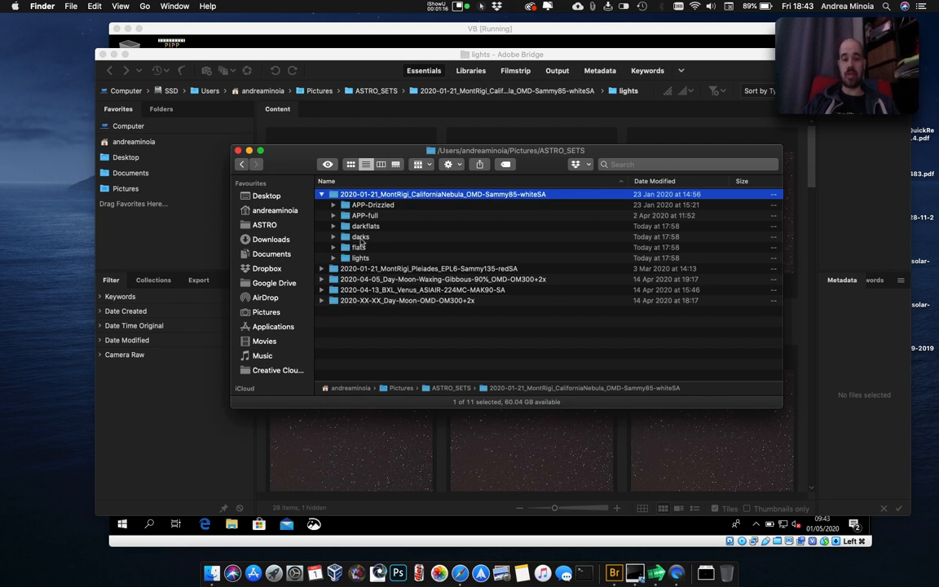
# Switch to Adobe Bridge and look through the ORF images in the lights folder.
pyautogui.click(316, 56)
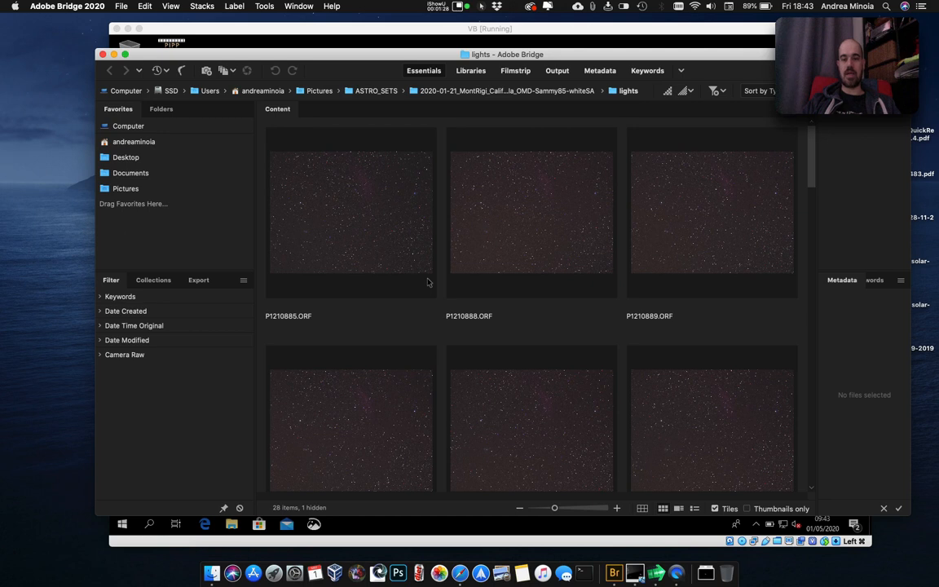
pyautogui.scroll(-10, 427, 282)
pyautogui.scroll(10, 427, 282)
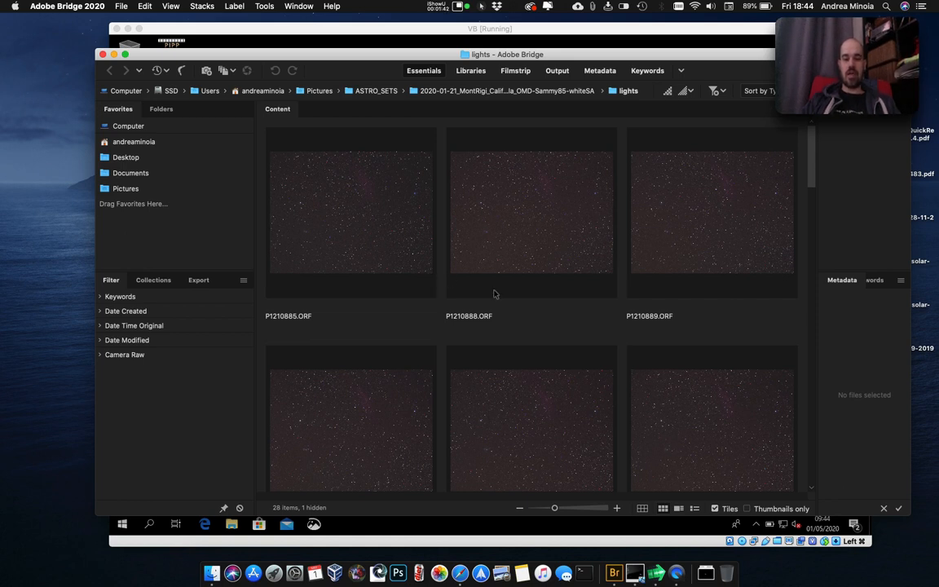
pyautogui.scroll(-15, 494, 293)
pyautogui.scroll(15, 494, 293)
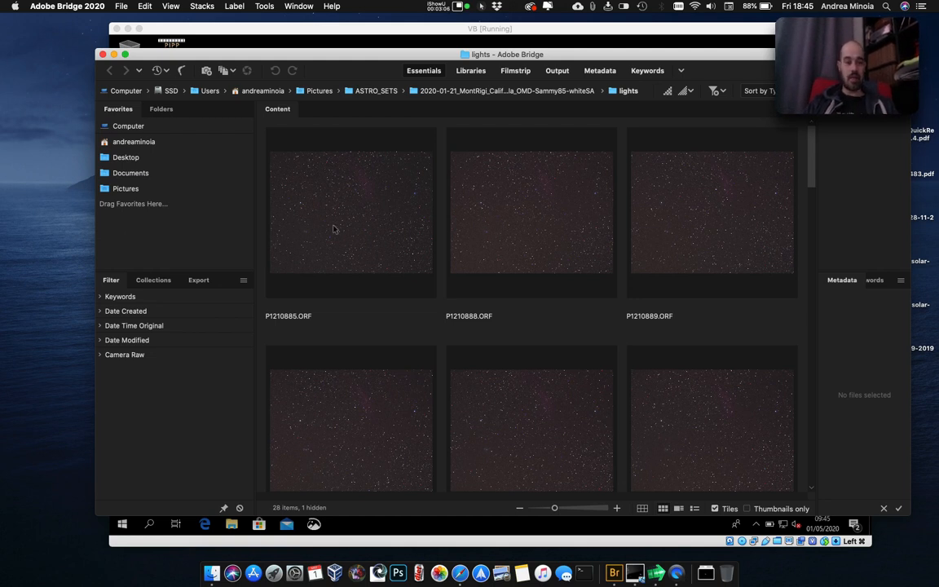
# Switch to the Windows virtual machine and launch DeepSkyStacker (64 bit).
pyautogui.click(635, 564)
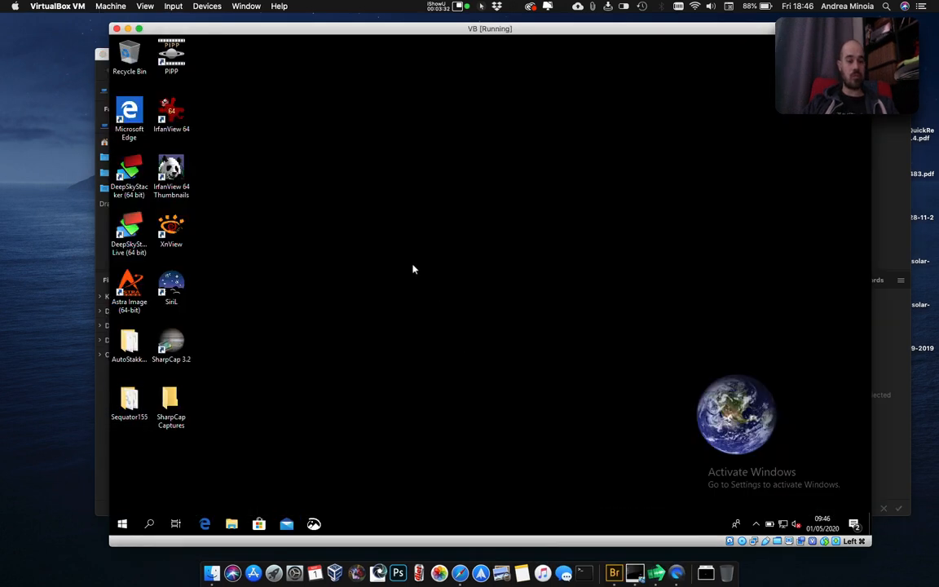
pyautogui.doubleClick(137, 190)
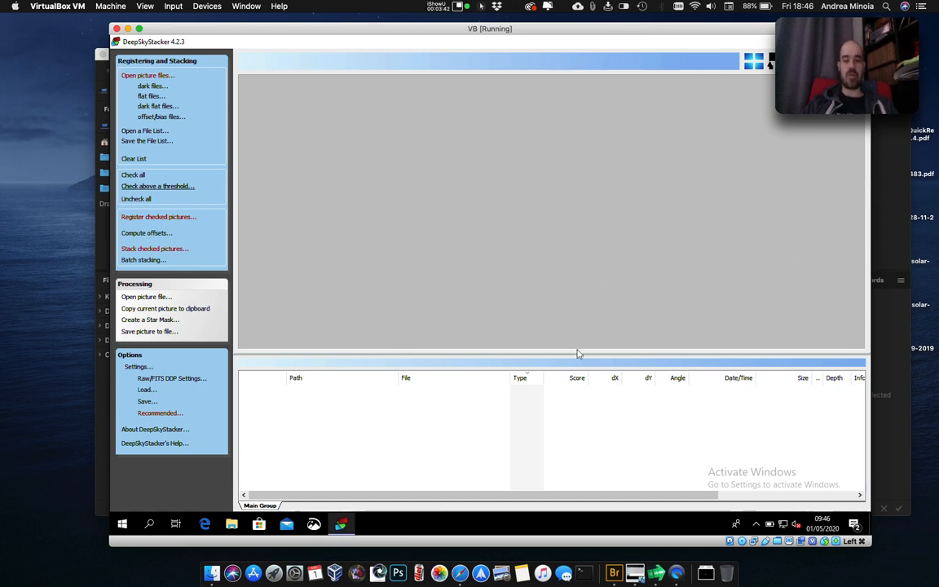
pyautogui.click(560, 296)
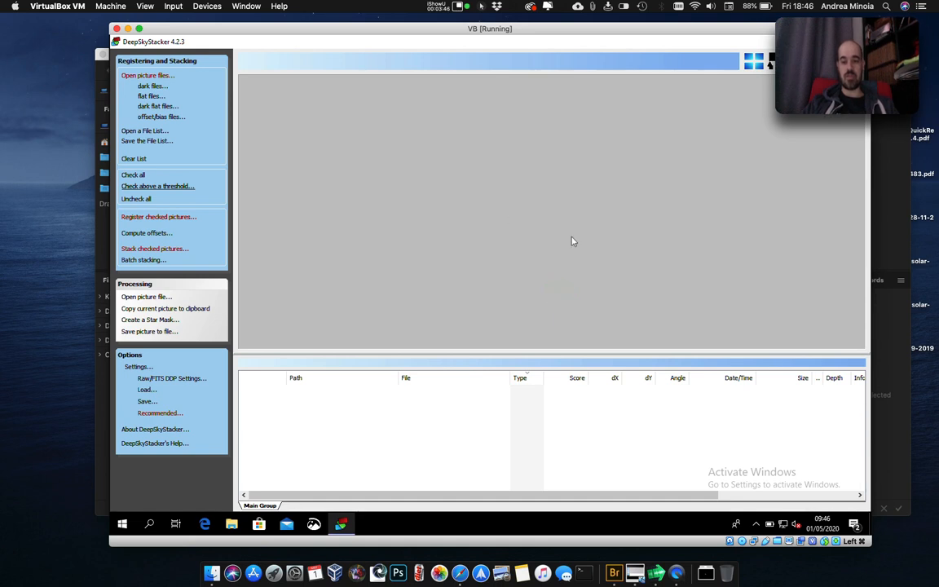
pyautogui.click(520, 417)
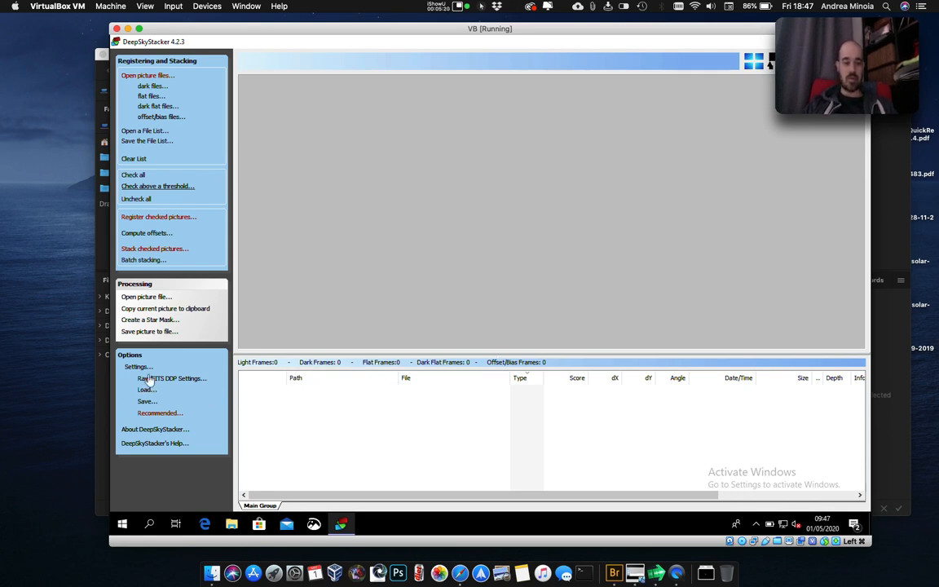
pyautogui.click(145, 402)
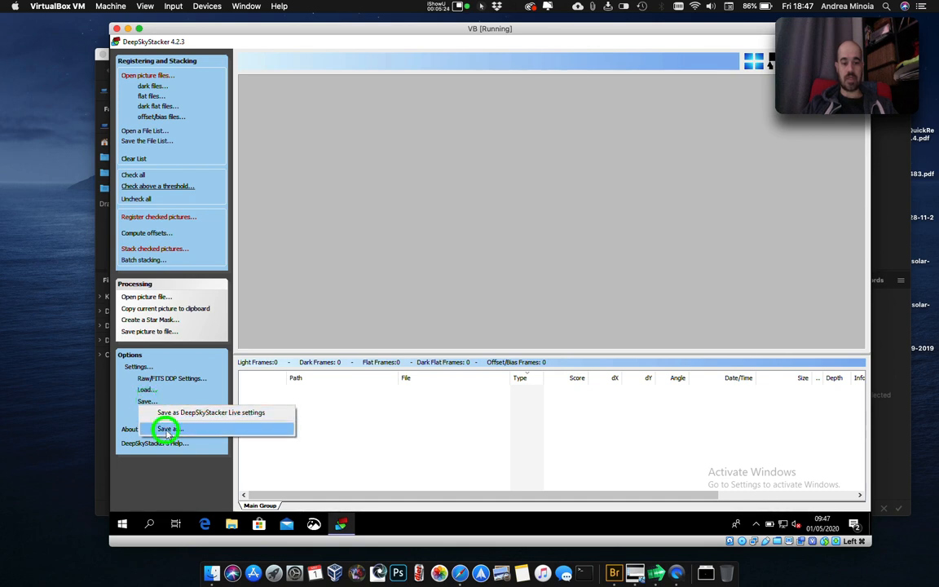
pyautogui.click(167, 430)
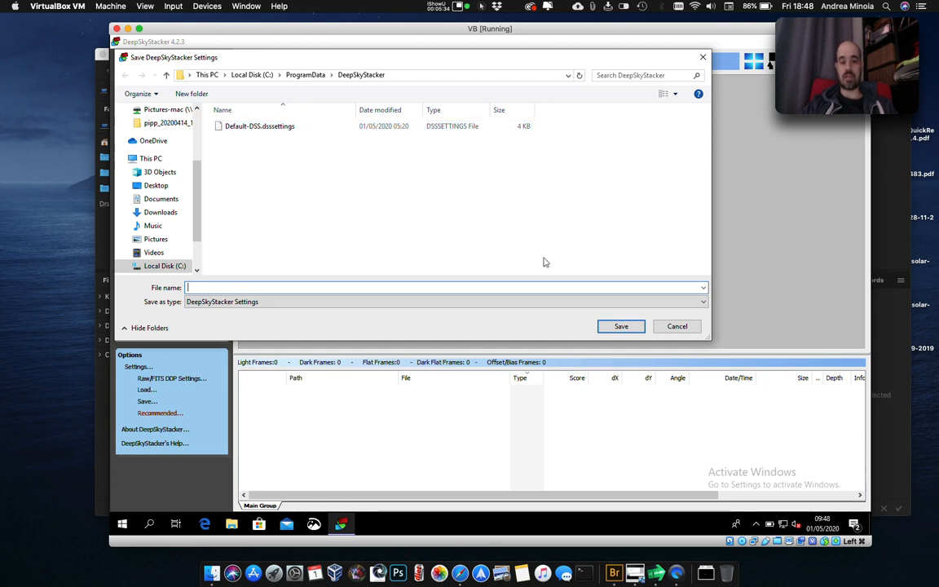
pyautogui.click(685, 327)
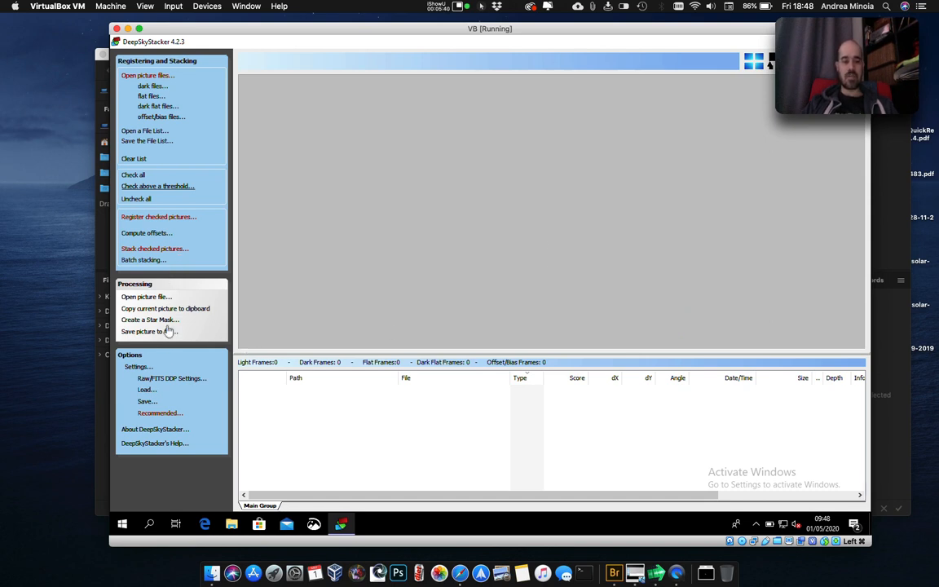
# Enable 3x Drizzle in the stacking settings and accept the stacking parameters.
pyautogui.click(142, 369)
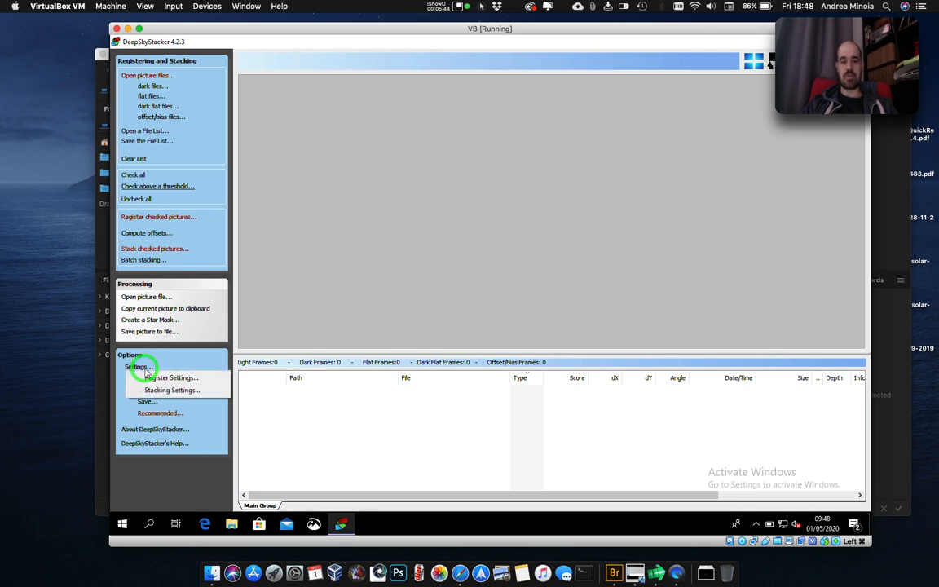
pyautogui.click(153, 391)
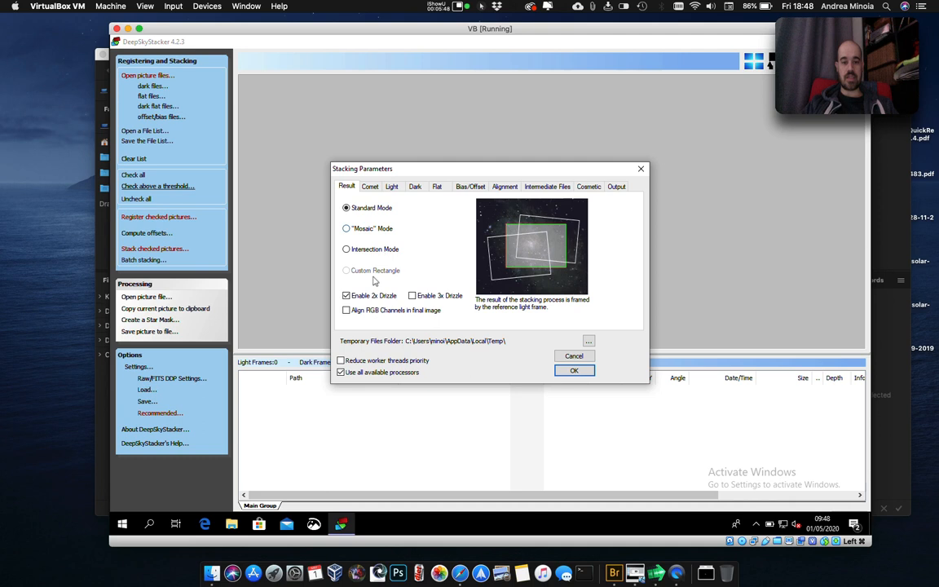
pyautogui.click(417, 296)
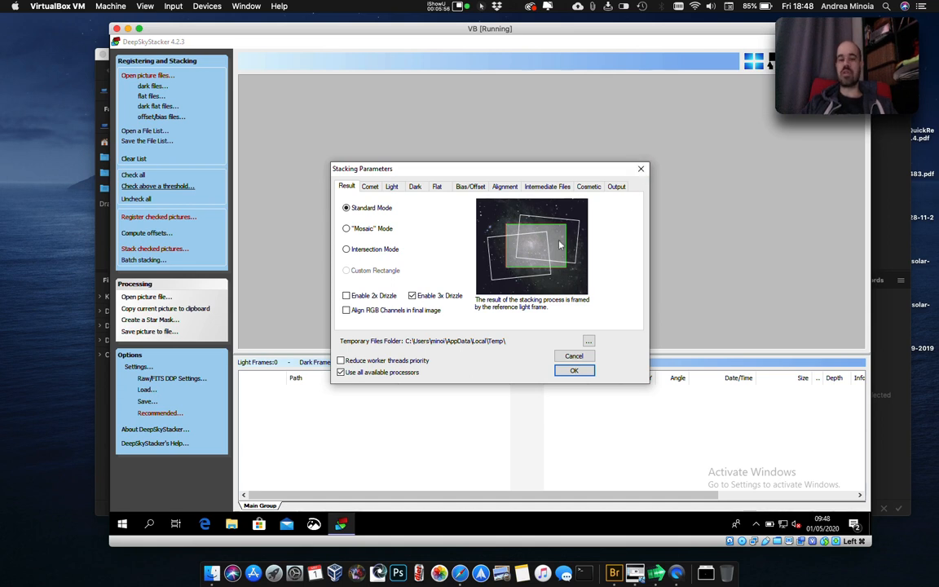
pyautogui.click(574, 370)
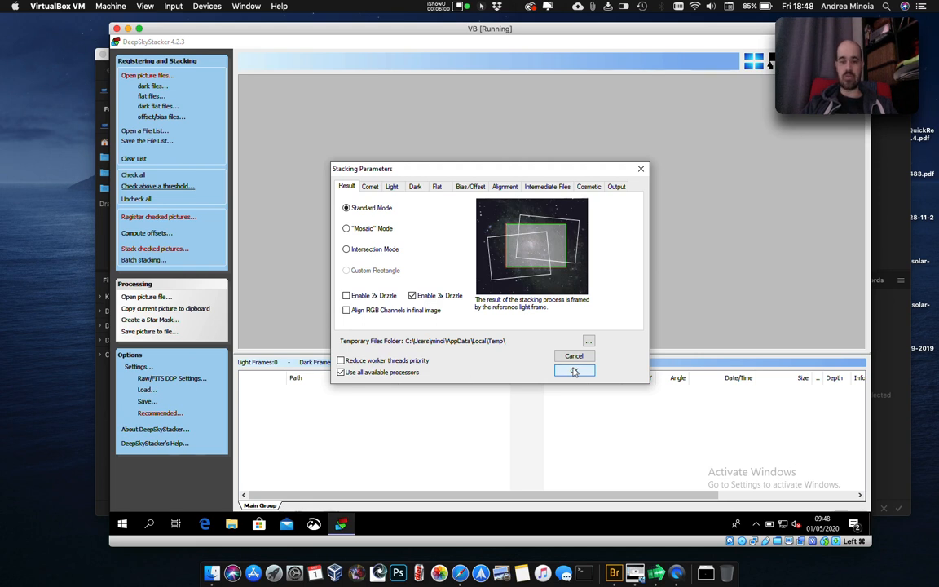
pyautogui.click(574, 371)
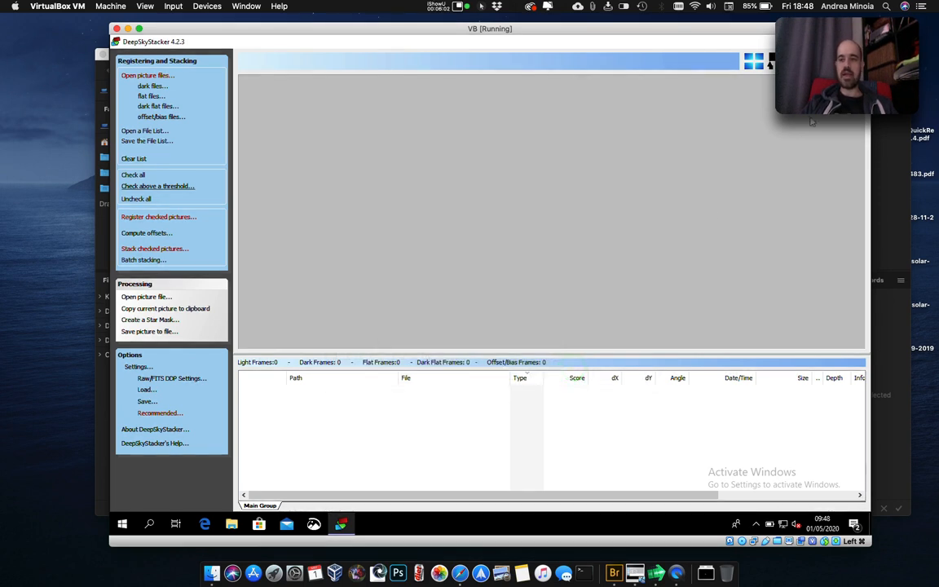
# Restart DeepSkyStacker, check the drizzle option in the stacking parameters, and close them.
pyautogui.click(857, 41)
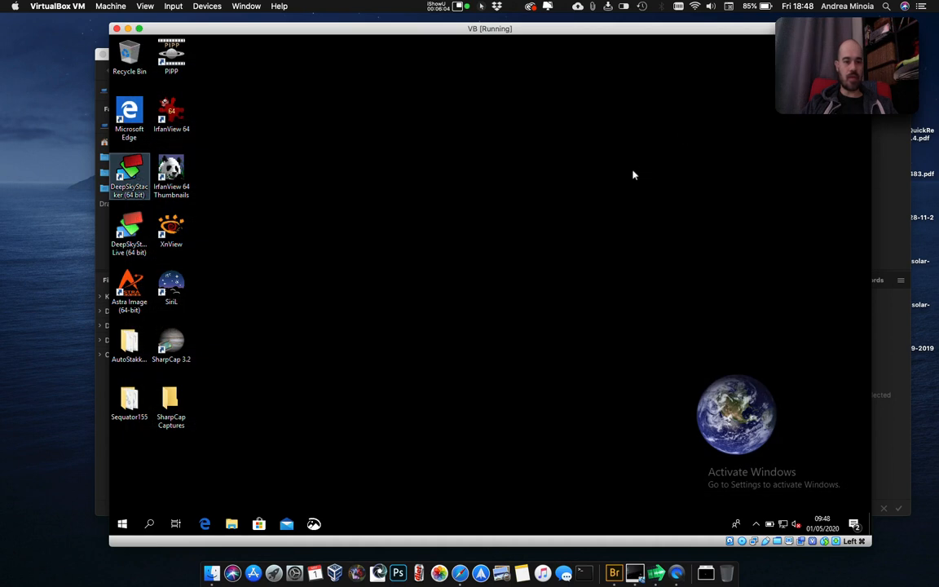
pyautogui.doubleClick(131, 173)
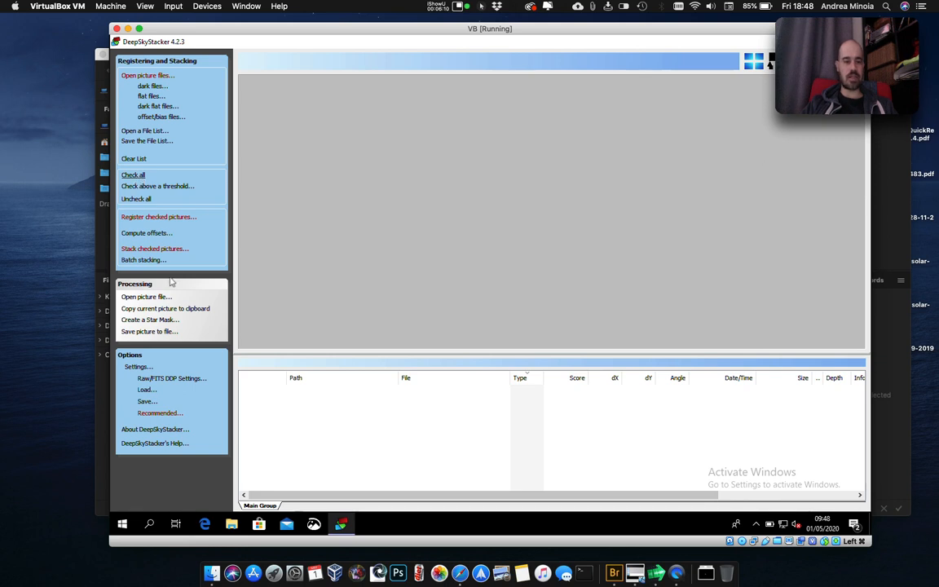
pyautogui.click(137, 366)
pyautogui.click(157, 390)
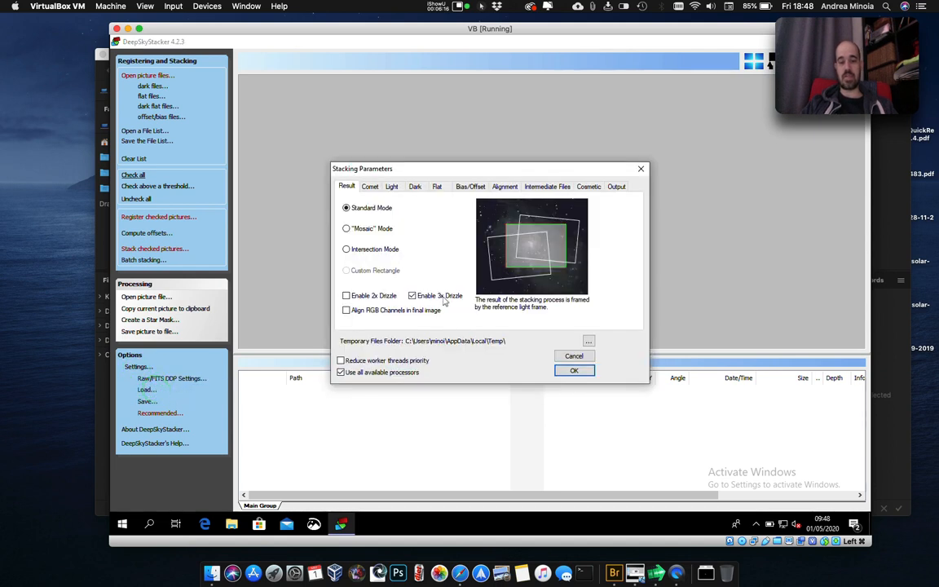
pyautogui.click(459, 292)
pyautogui.click(459, 294)
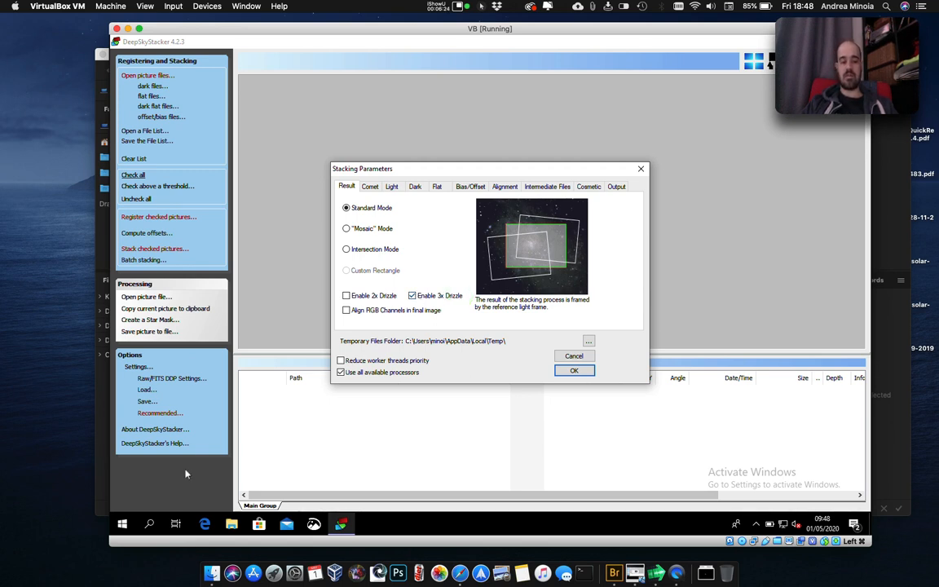
pyautogui.click(447, 297)
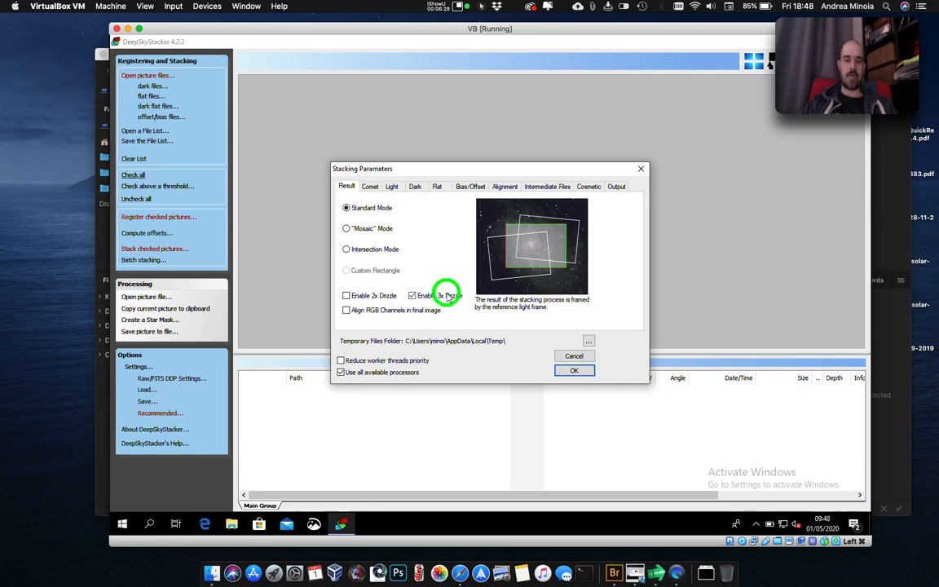
pyautogui.click(640, 169)
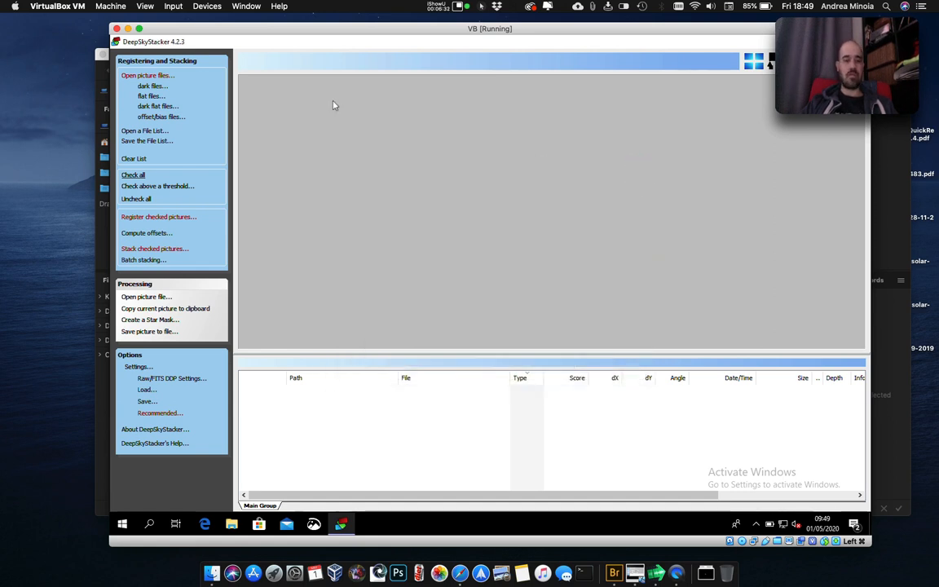
# Load all ORF files from the California Nebula set's lights folder as light frames.
pyautogui.click(165, 75)
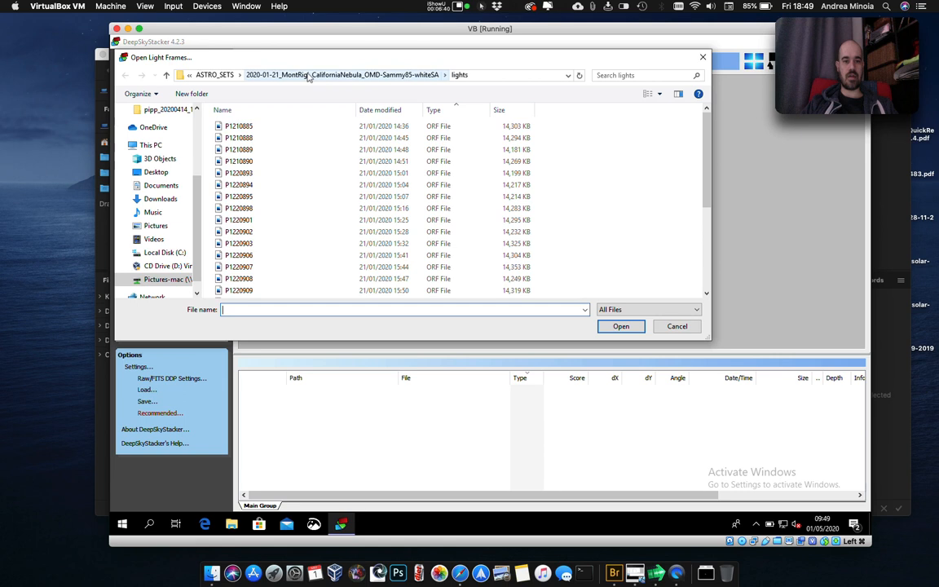
pyautogui.click(245, 126)
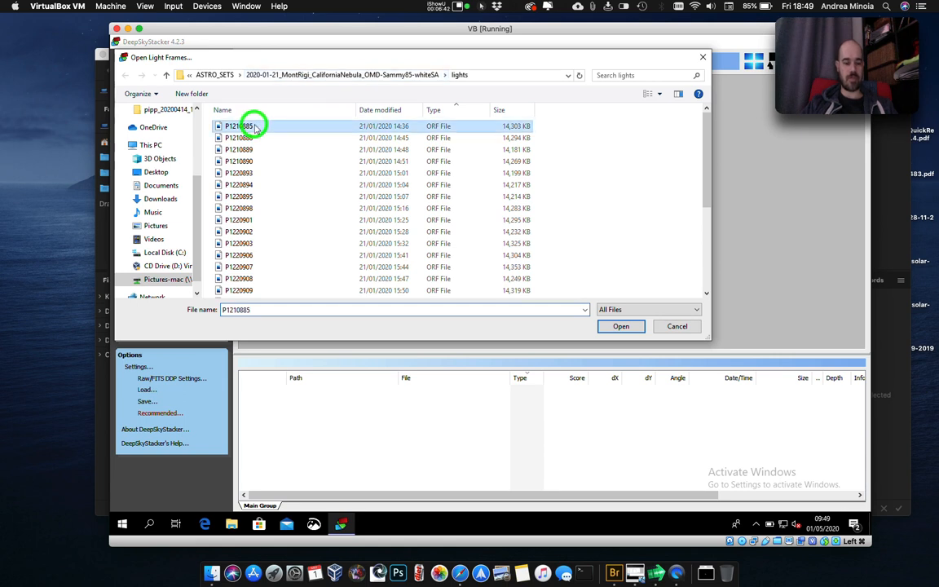
pyautogui.scroll(-4, 256, 128)
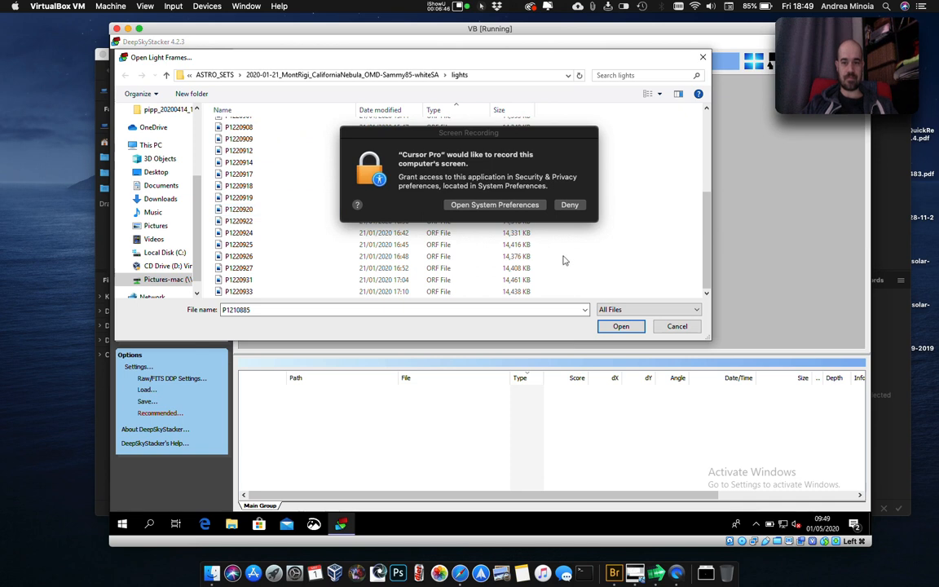
pyautogui.click(562, 254)
pyautogui.click(256, 292)
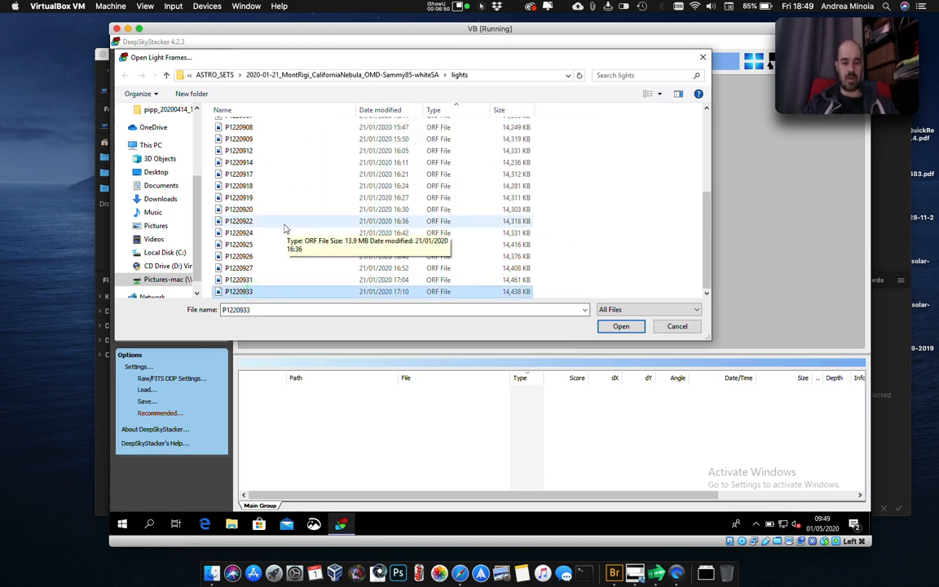
pyautogui.hotkey('ctrl', 'a')
pyautogui.click(624, 327)
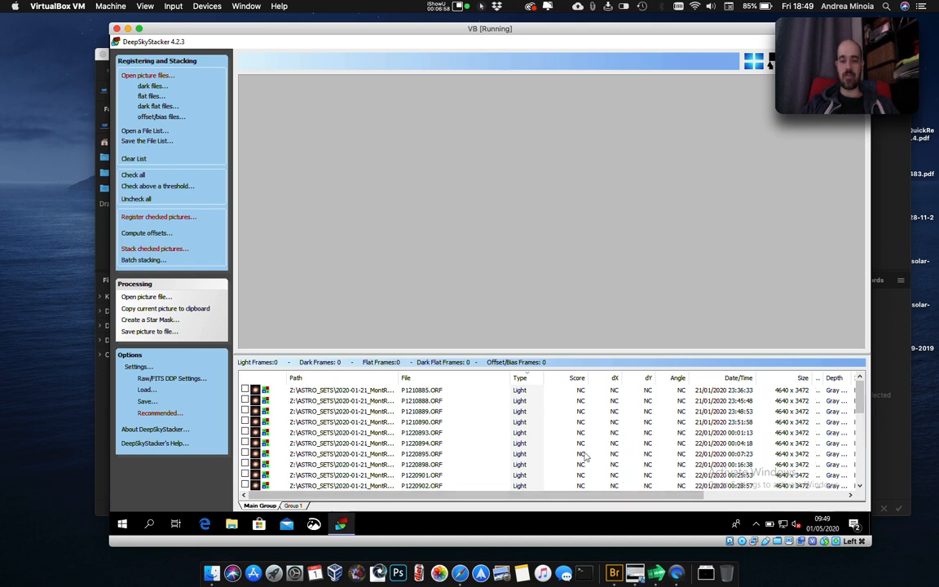
# Preview light frame P1210885.ORF and examine the date, size, ISO and exposure columns of the file list.
pyautogui.doubleClick(521, 391)
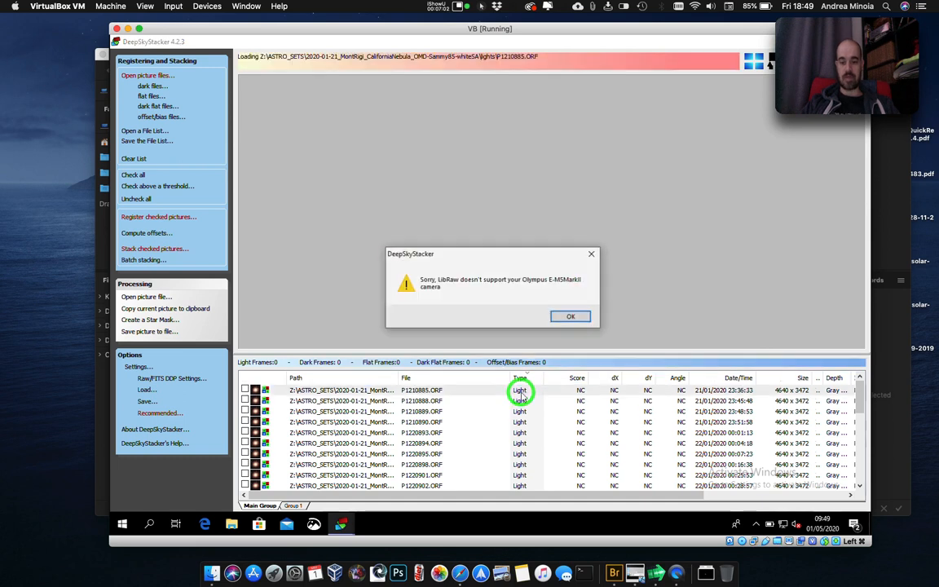
pyautogui.click(572, 318)
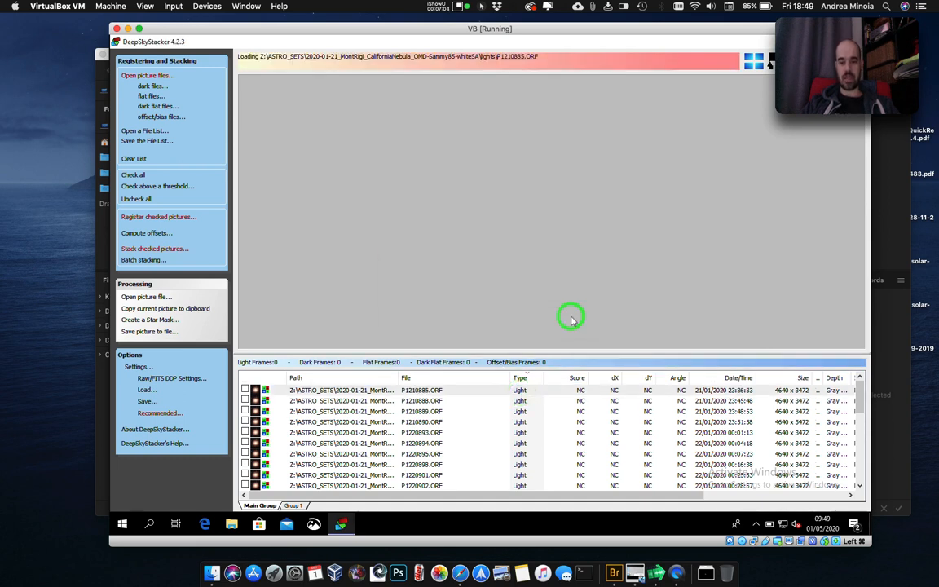
pyautogui.click(522, 391)
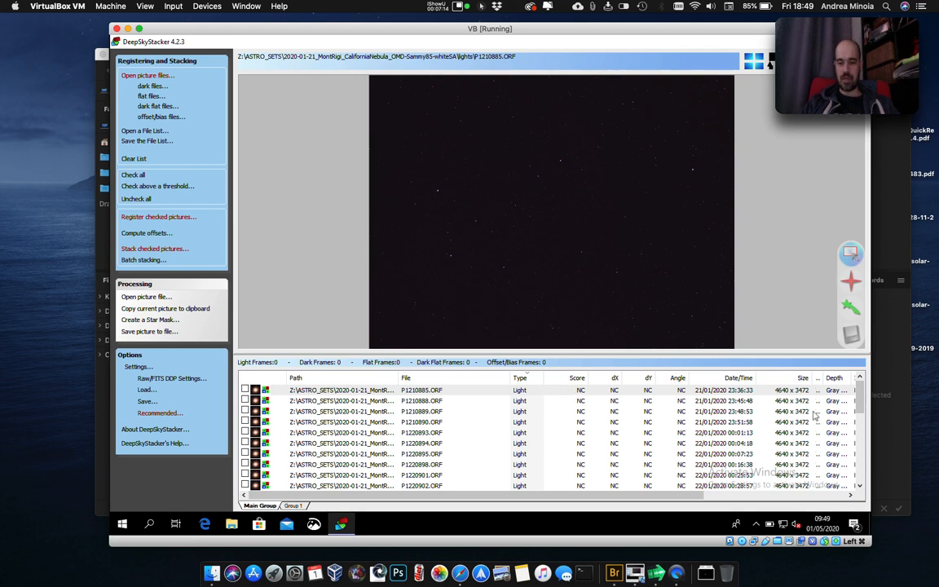
pyautogui.hscroll(3, 713, 487)
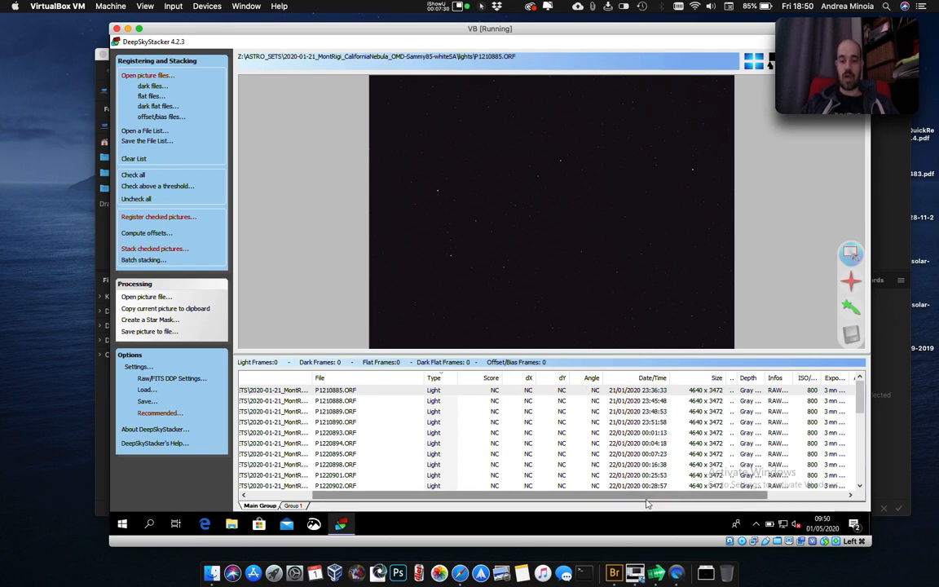
pyautogui.moveTo(646, 499); pyautogui.dragTo(687, 495)
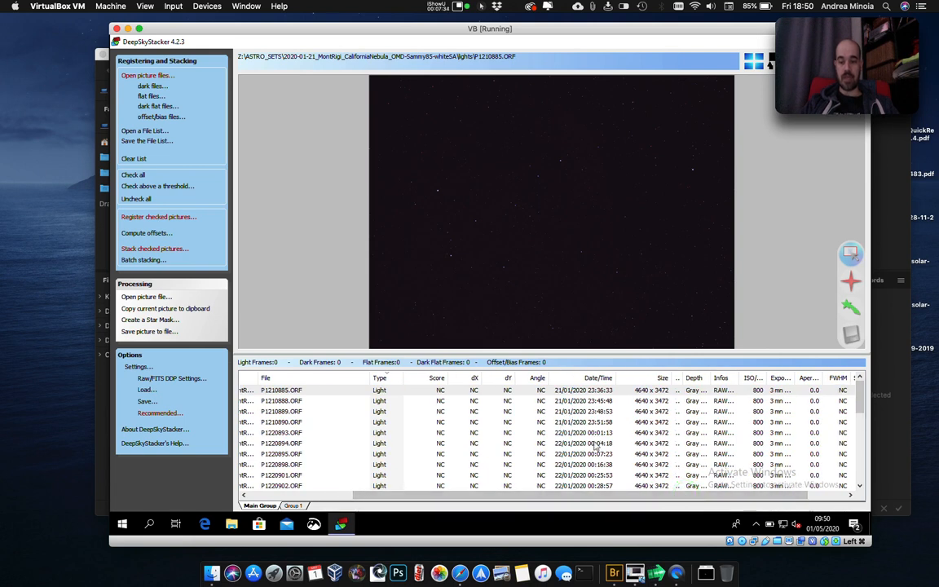
# Examine the FWHM, sky background and star count columns of the light frames, returning to the path and file columns.
pyautogui.moveTo(581, 495); pyautogui.dragTo(629, 494)
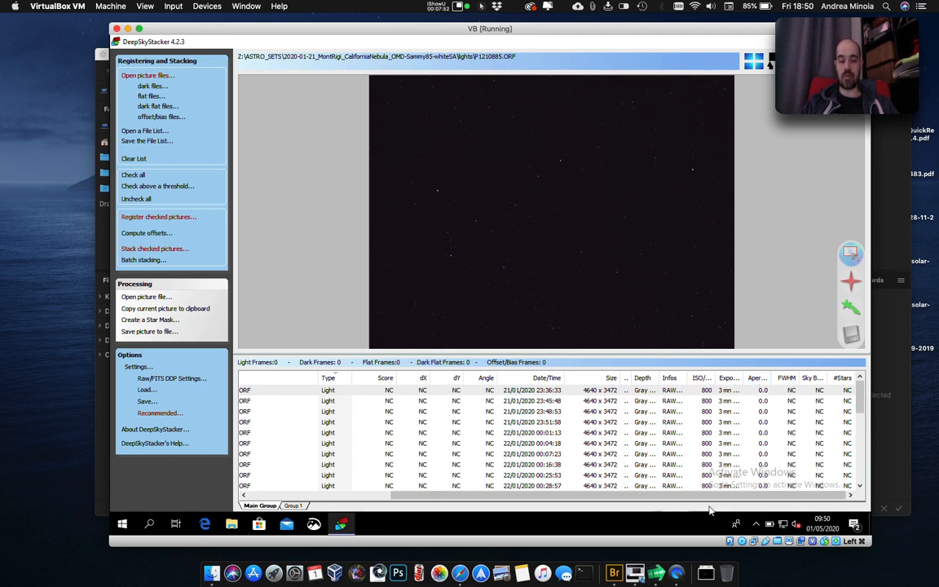
pyautogui.click(735, 497)
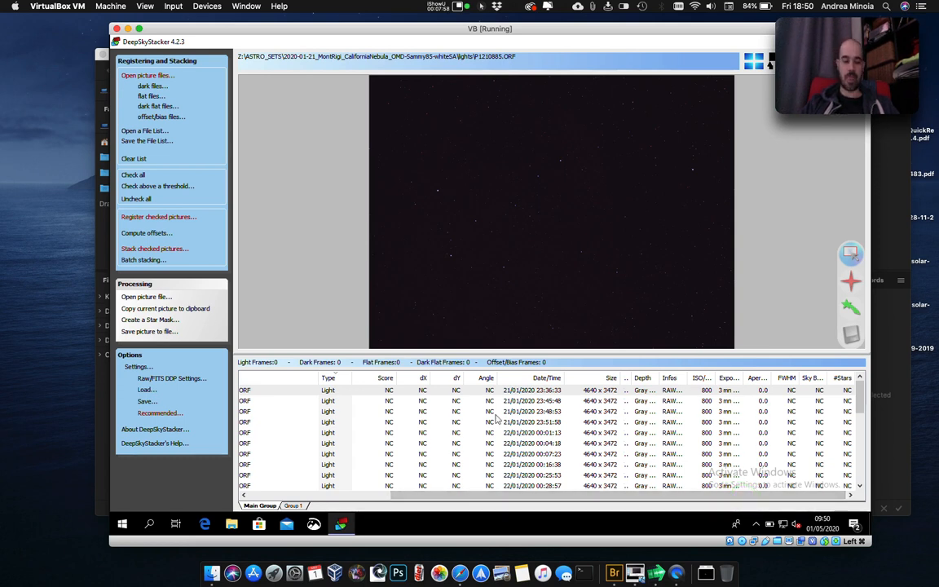
pyautogui.moveTo(465, 494); pyautogui.dragTo(272, 503)
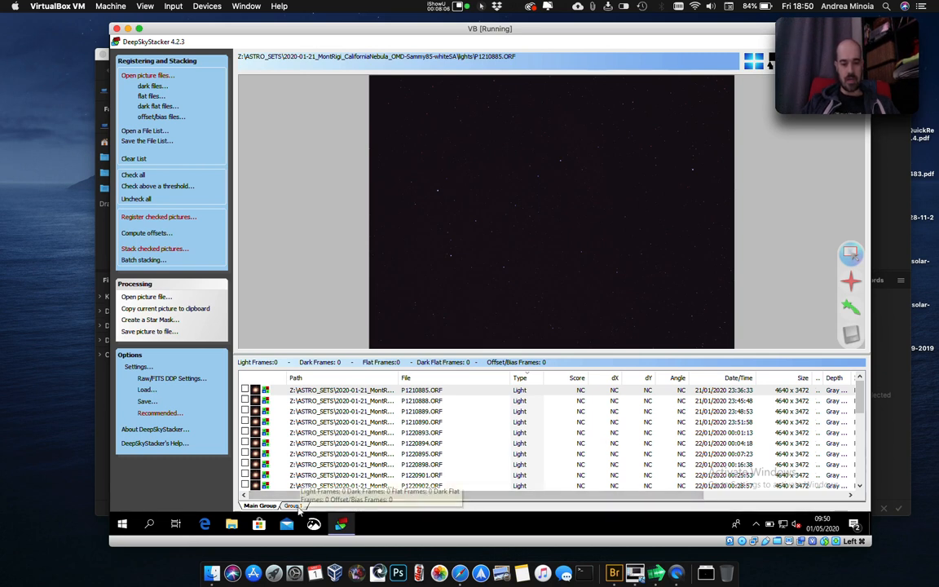
# Inspect the Group 1 file list, return to Main Group, and preview light frame P1210885.ORF with its exposure details.
pyautogui.click(294, 505)
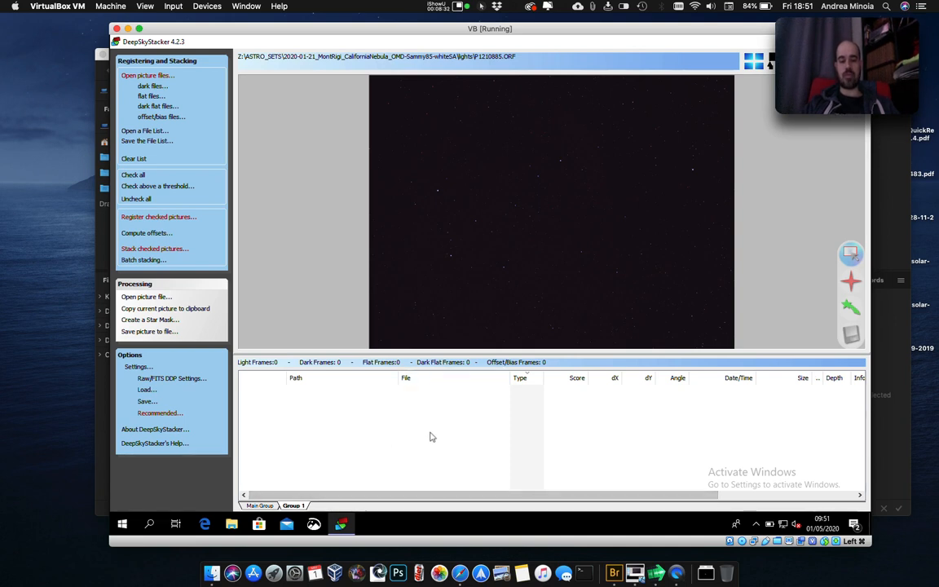
pyautogui.click(257, 506)
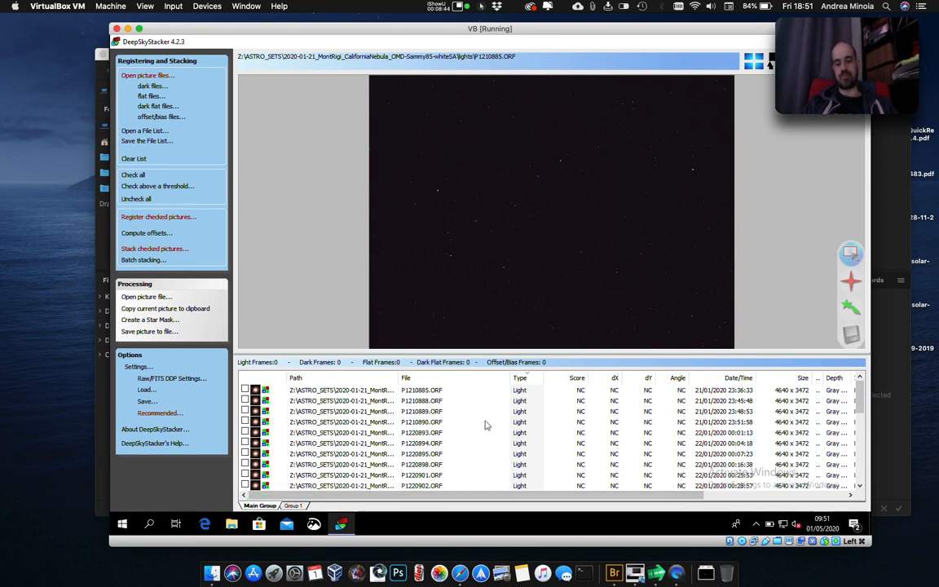
pyautogui.click(430, 393)
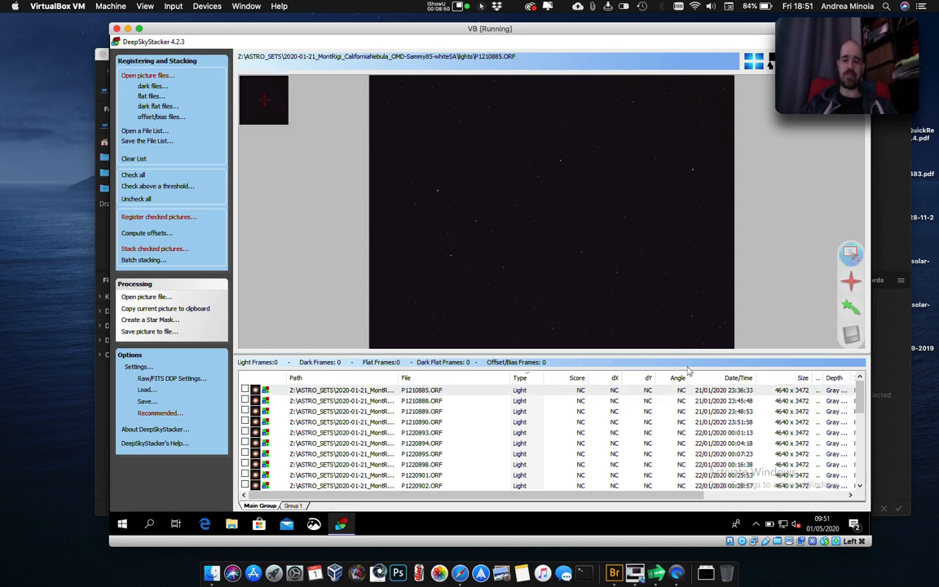
pyautogui.moveTo(681, 499); pyautogui.dragTo(748, 495)
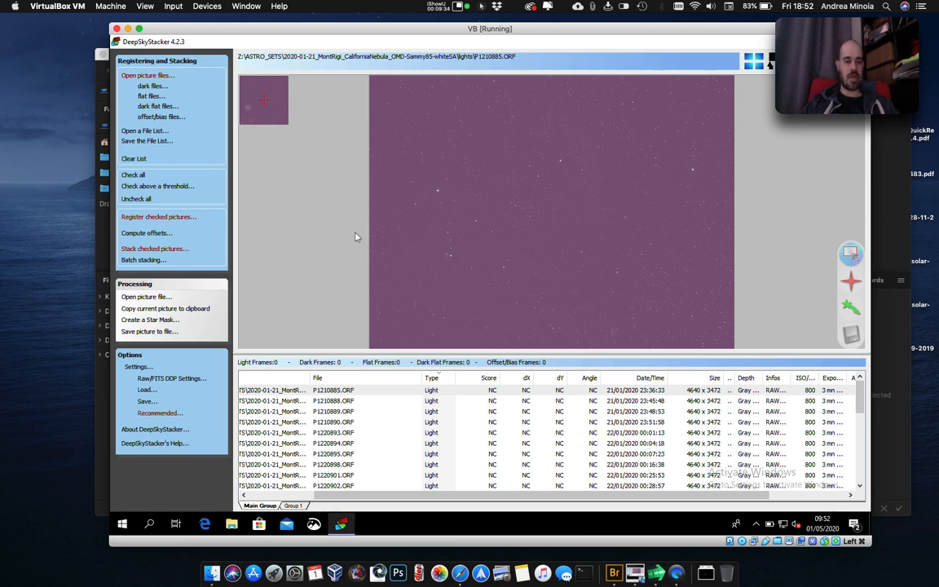
# Disable Use Camera White Balance in the RAW/FITS development settings and apply the change to the previewed light frame.
pyautogui.click(196, 378)
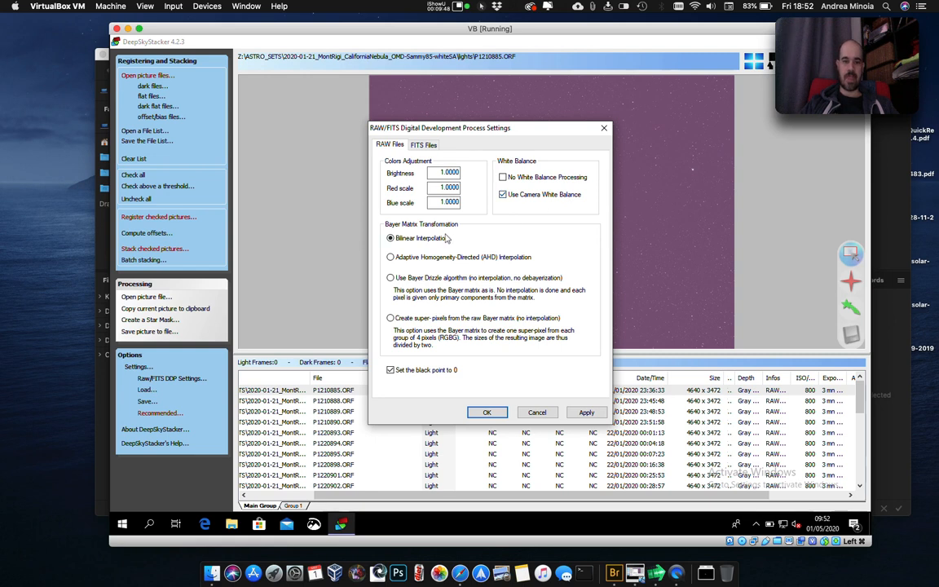
pyautogui.click(503, 193)
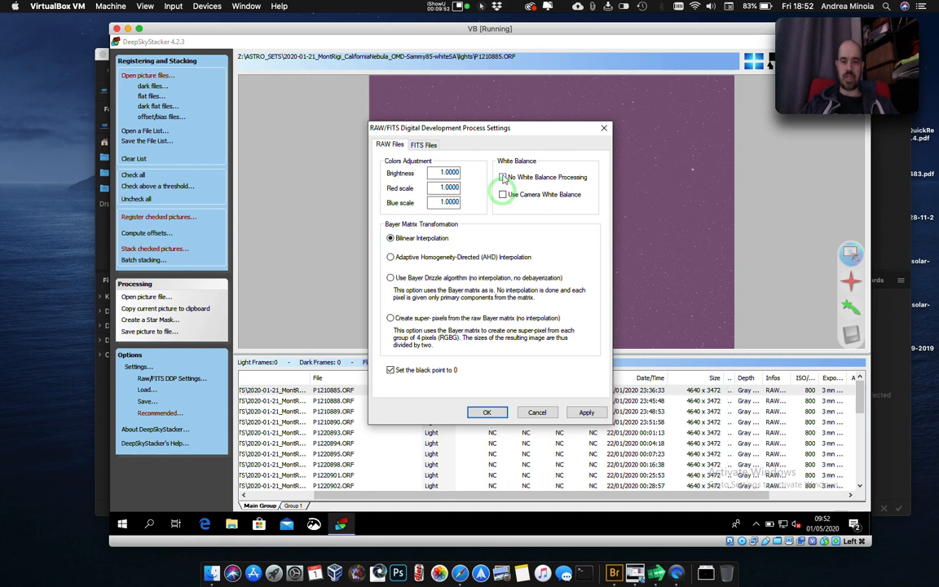
pyautogui.moveTo(469, 125); pyautogui.dragTo(341, 163)
pyautogui.click(379, 429)
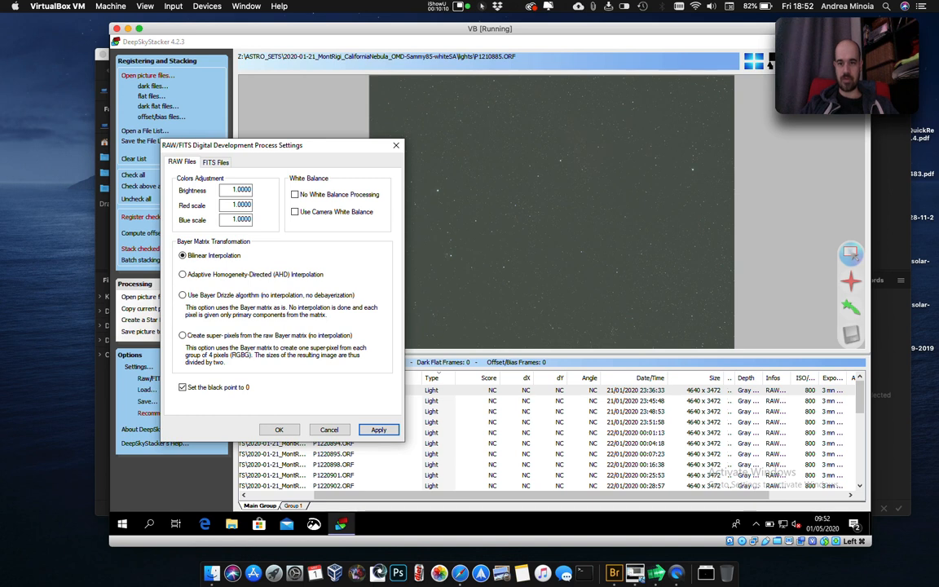
# Review the No White Balance Processing and FITS file options, and apply and accept the RAW/FITS development settings.
pyautogui.click(349, 196)
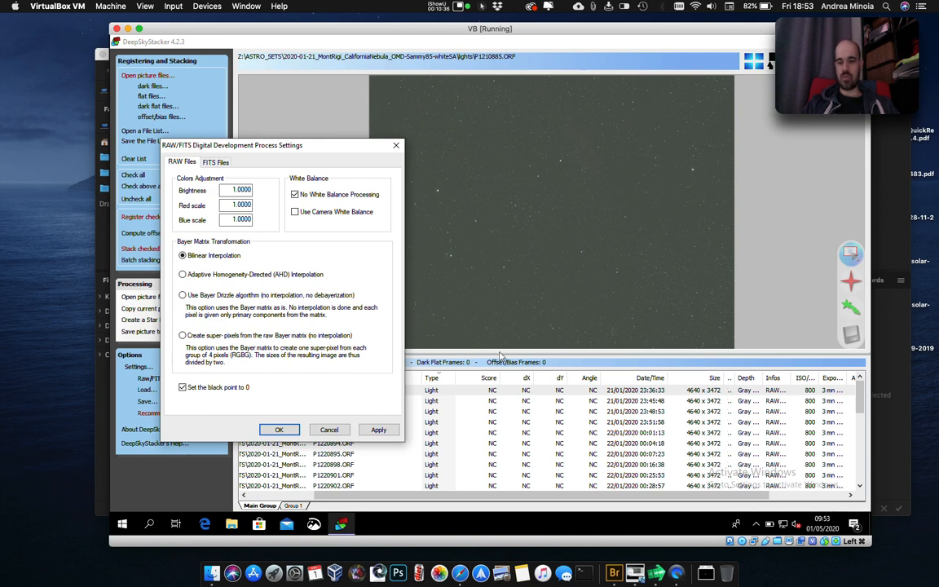
pyautogui.click(371, 199)
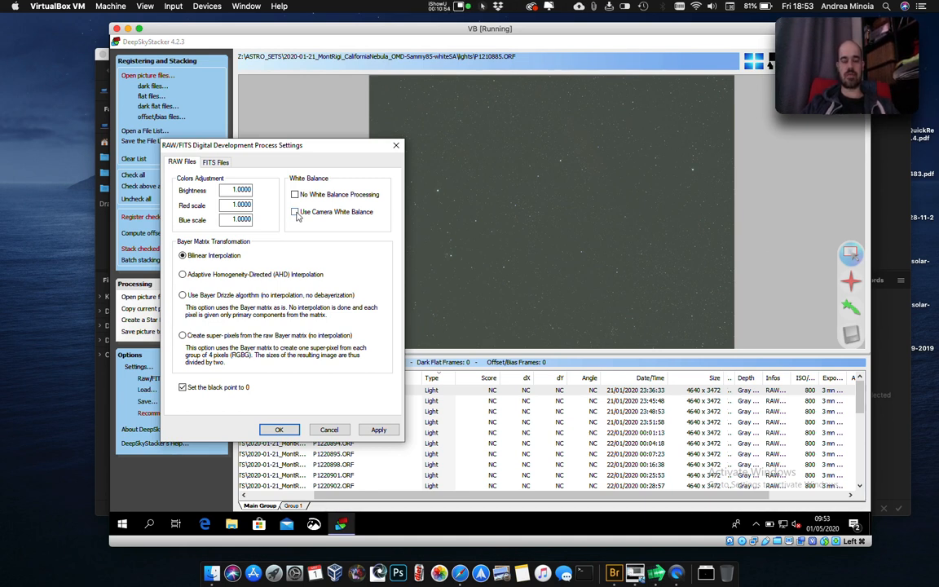
pyautogui.click(219, 162)
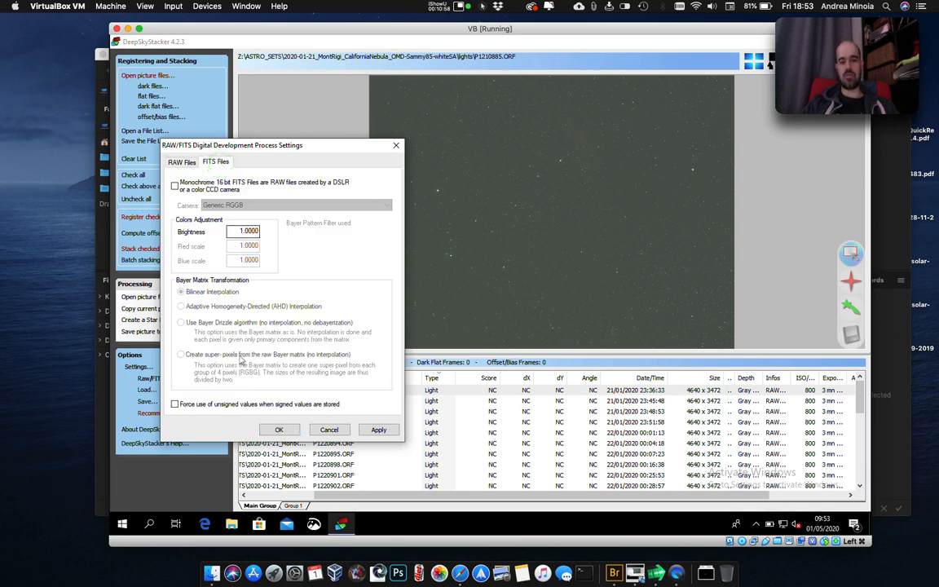
pyautogui.click(182, 161)
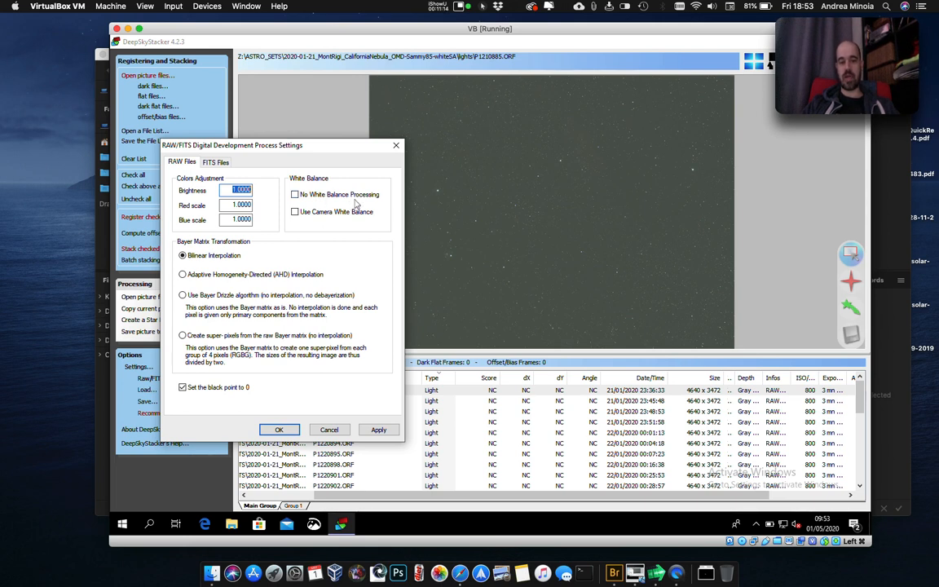
pyautogui.click(379, 430)
pyautogui.click(280, 430)
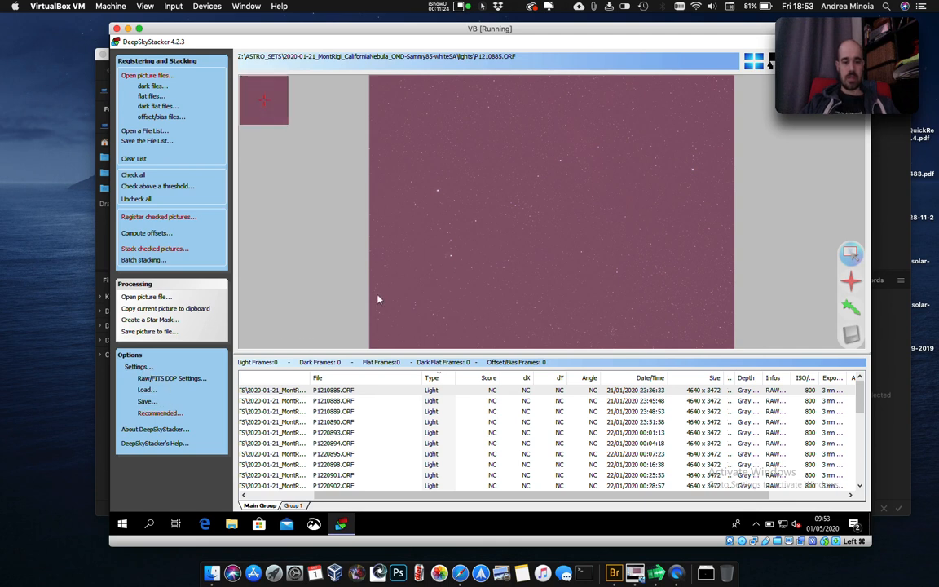
pyautogui.click(439, 7)
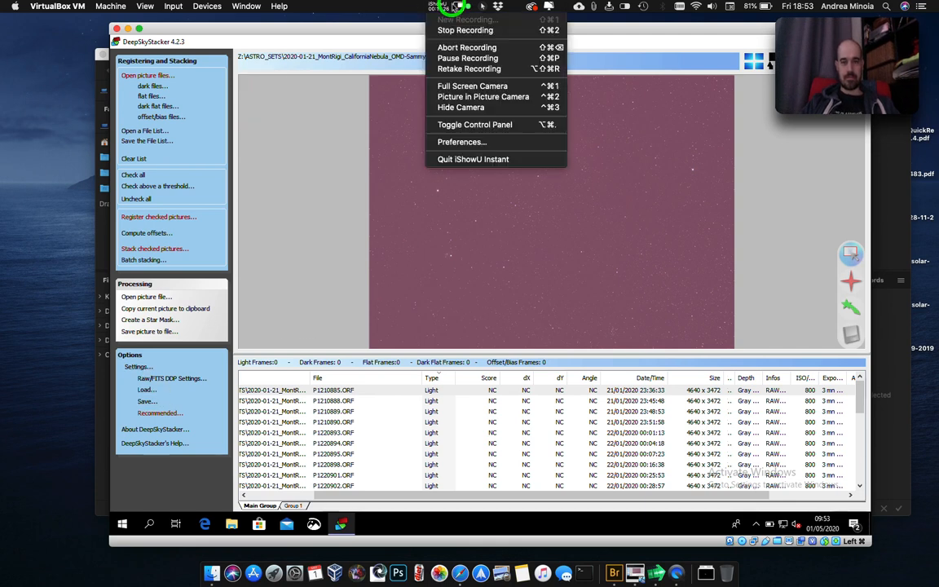
pyautogui.click(473, 60)
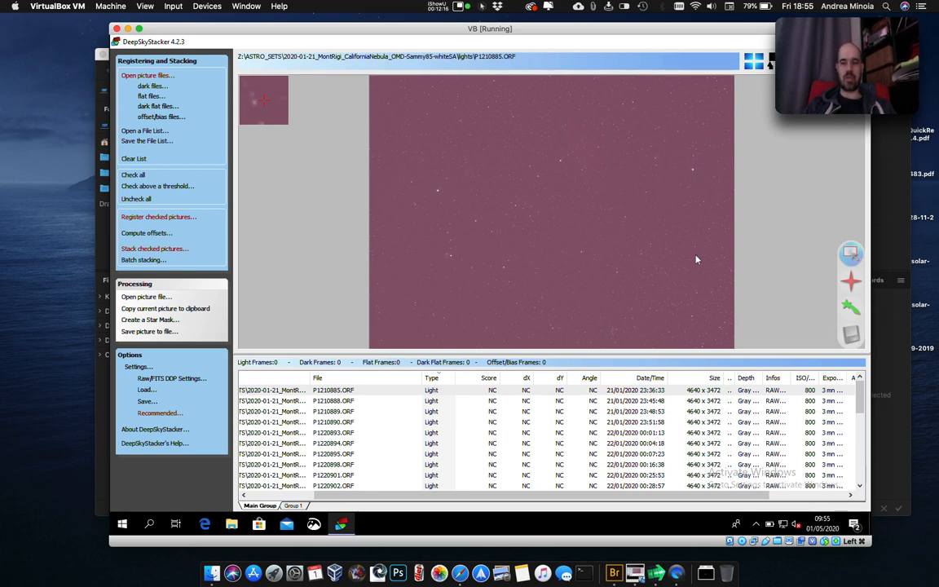
pyautogui.click(851, 255)
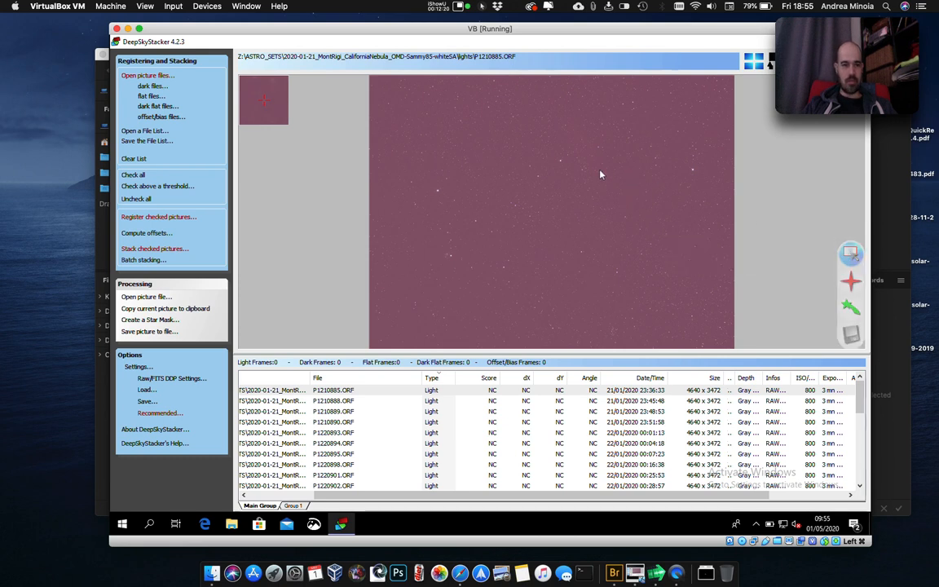
# Load all ORF files from the California Nebula set's darks folder as dark frames.
pyautogui.click(158, 86)
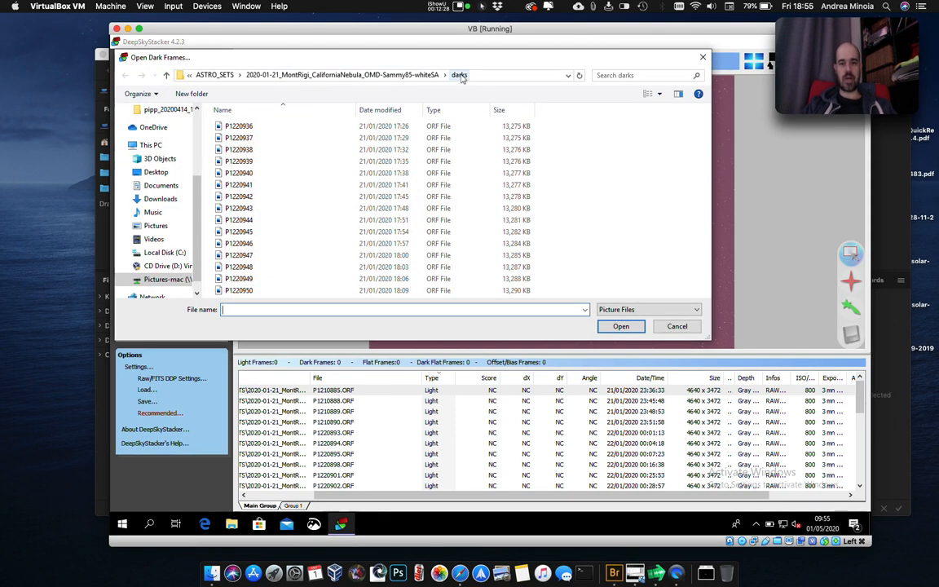
pyautogui.click(273, 128)
pyautogui.hotkey('ctrl', 'a')
pyautogui.click(618, 327)
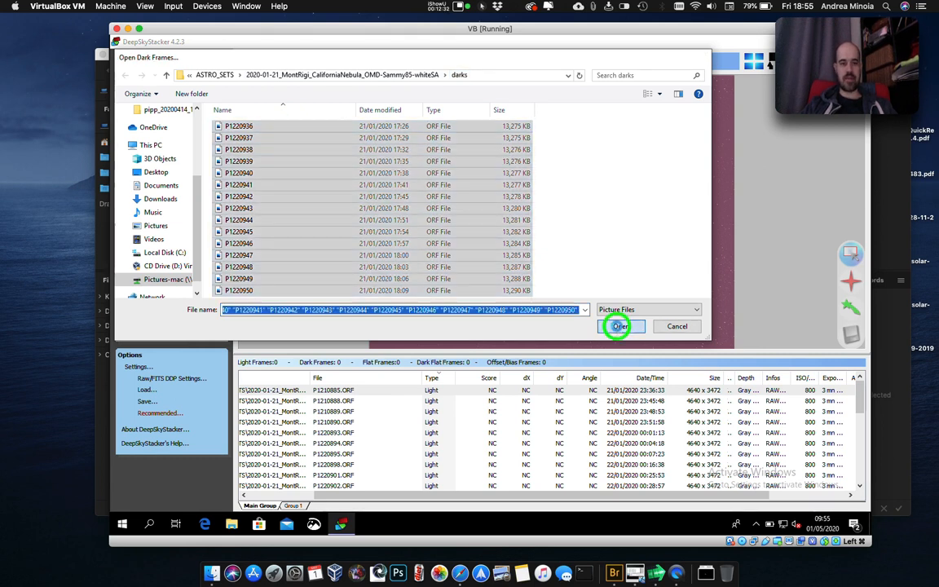
# Load all ORF files from the California Nebula set's flats folder as flat frames.
pyautogui.click(151, 98)
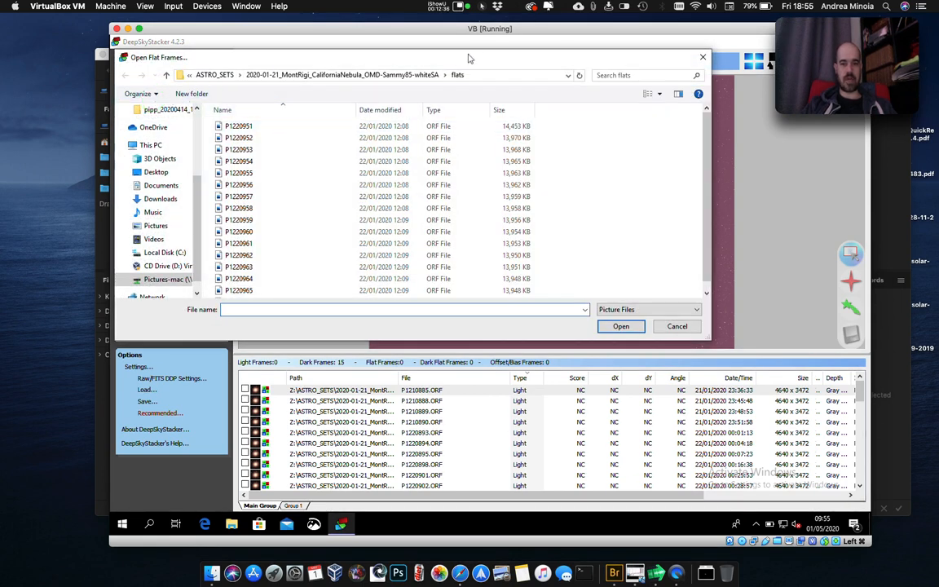
pyautogui.click(267, 128)
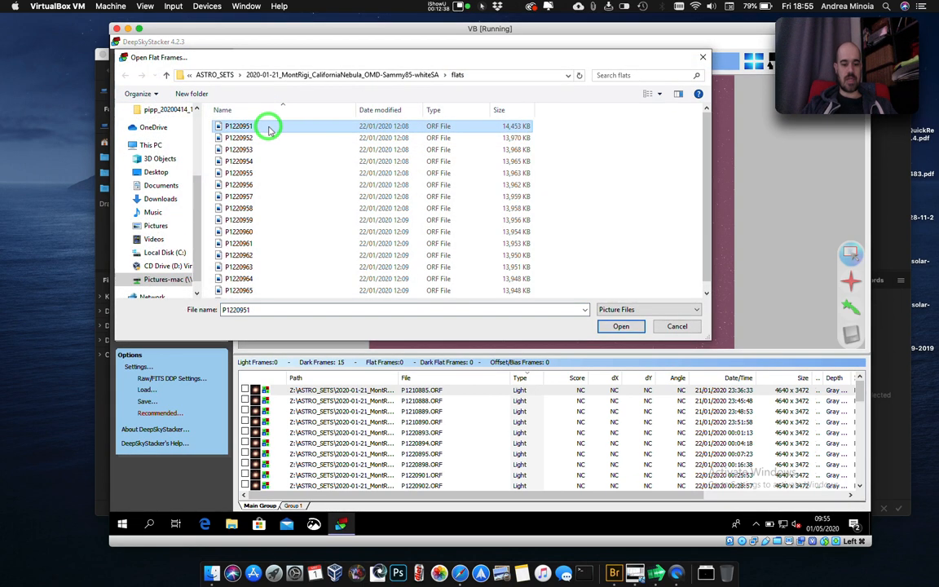
pyautogui.hotkey('ctrl', 'a')
pyautogui.click(623, 328)
# Load all ORF files from the California Nebula set's darkflats folder as dark flat frames.
pyautogui.click(169, 107)
pyautogui.click(289, 127)
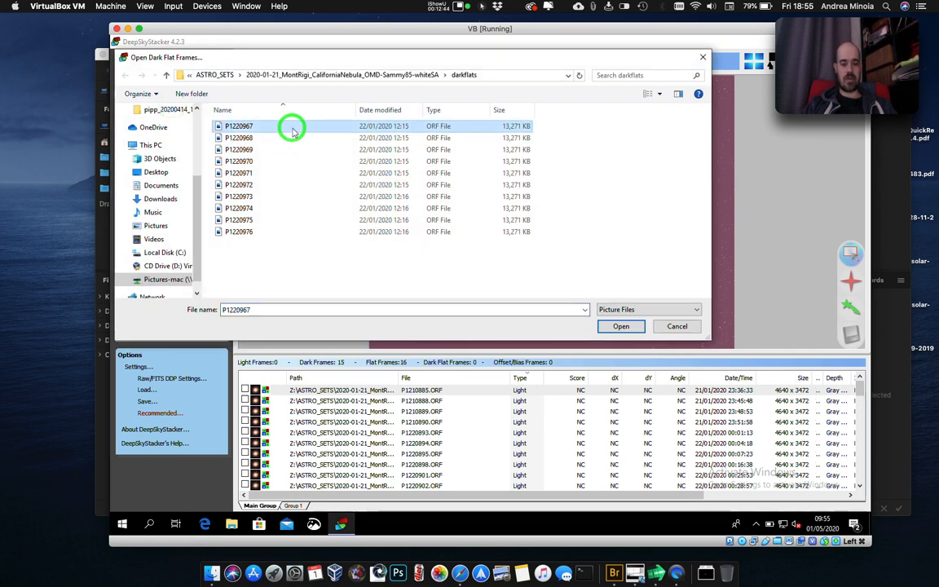
pyautogui.hotkey('ctrl', 'a')
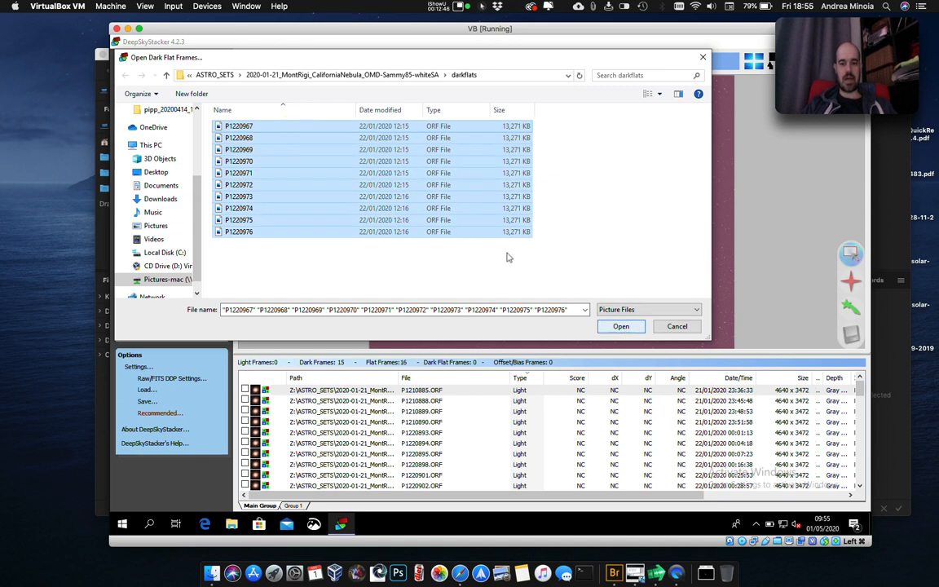
pyautogui.click(627, 327)
# Load the MasterOffset_ISO800 TIF file from the bias library's EPL-6 ISO800x60 folder as the offset/bias frame.
pyautogui.click(163, 118)
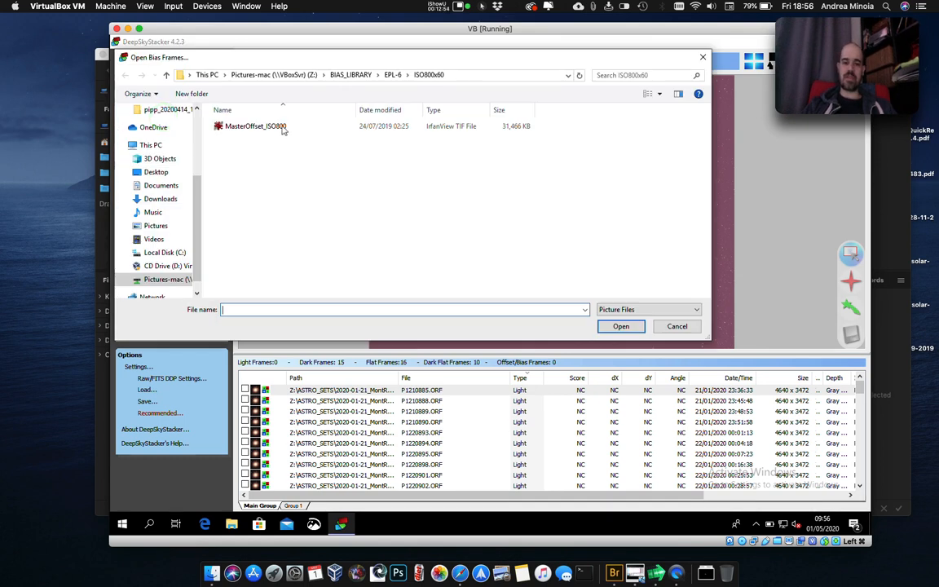
pyautogui.click(283, 129)
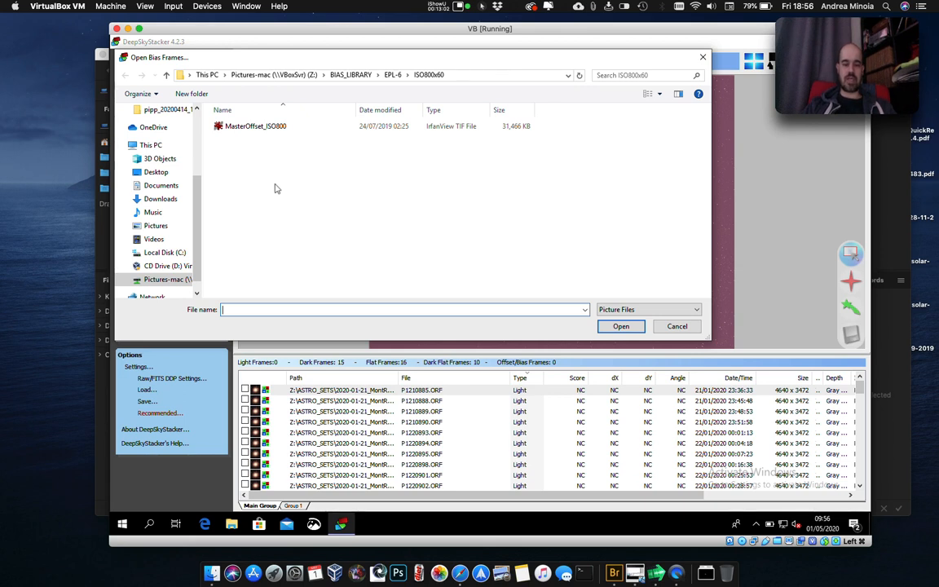
pyautogui.click(263, 131)
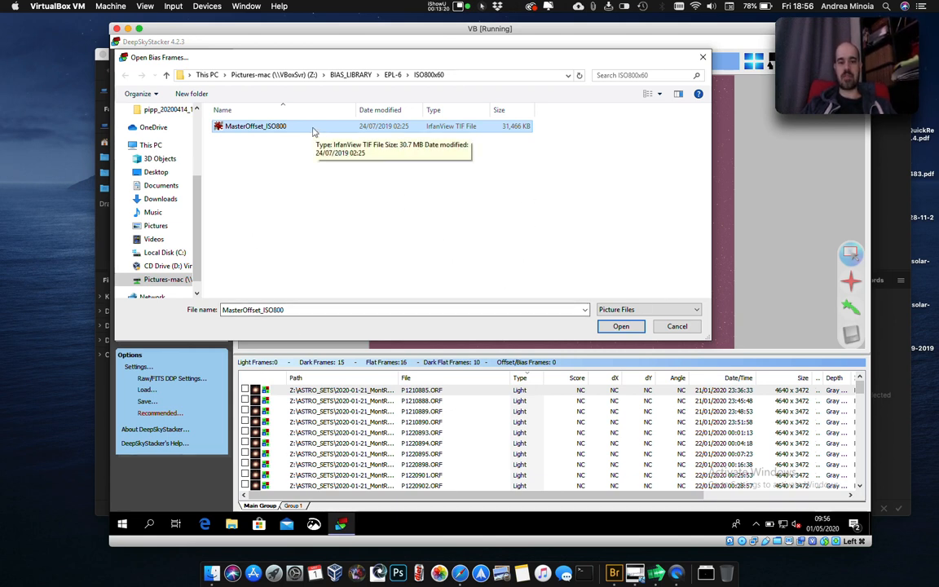
pyautogui.click(622, 327)
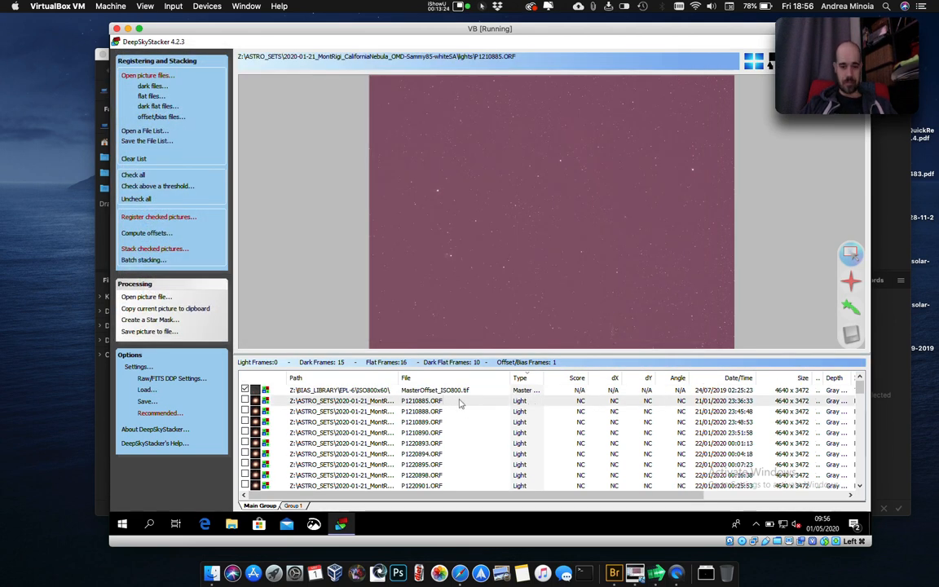
# Look through the file list by frame type to check the loaded light, flat, dark flat and dark frames.
pyautogui.click(528, 378)
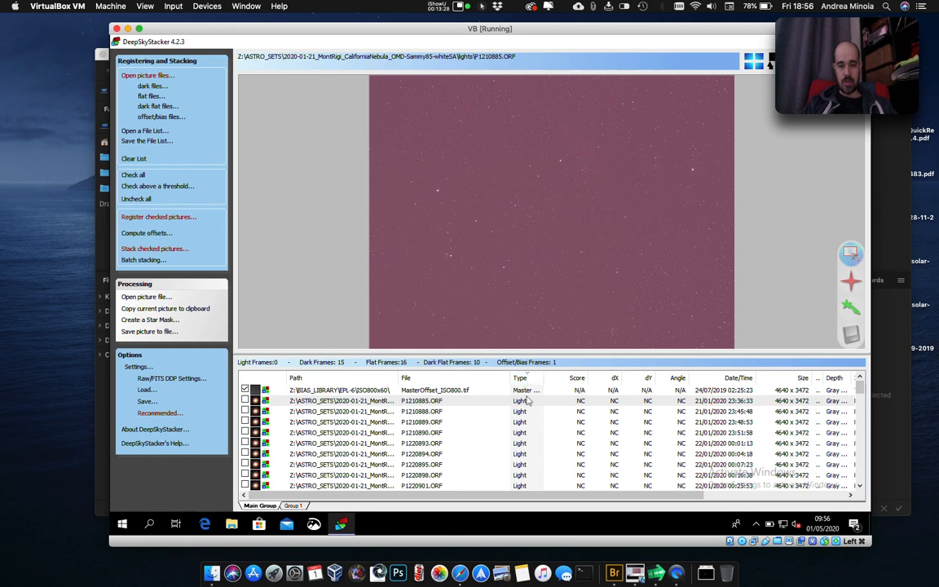
pyautogui.scroll(-2, 528, 400)
pyautogui.scroll(-1, 527, 400)
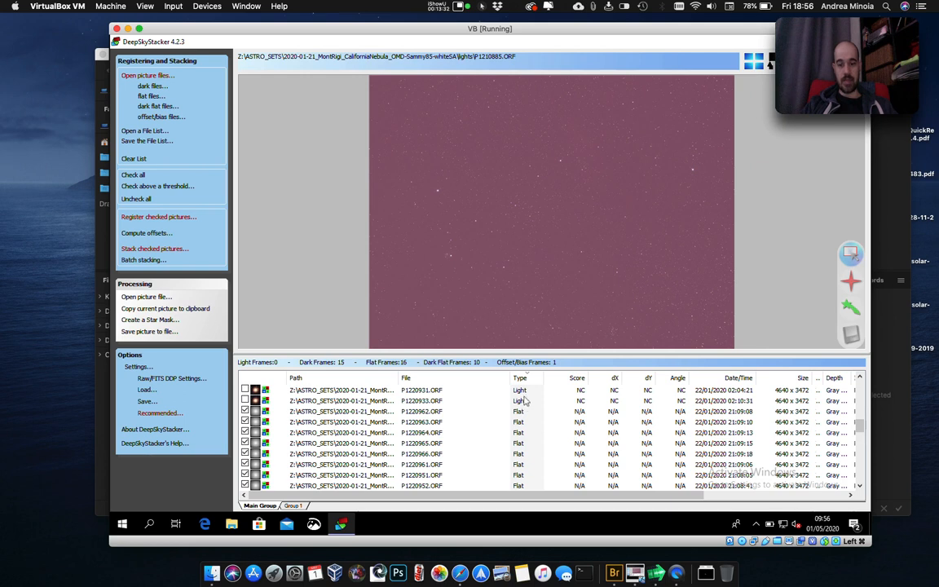
pyautogui.scroll(-10, 524, 433)
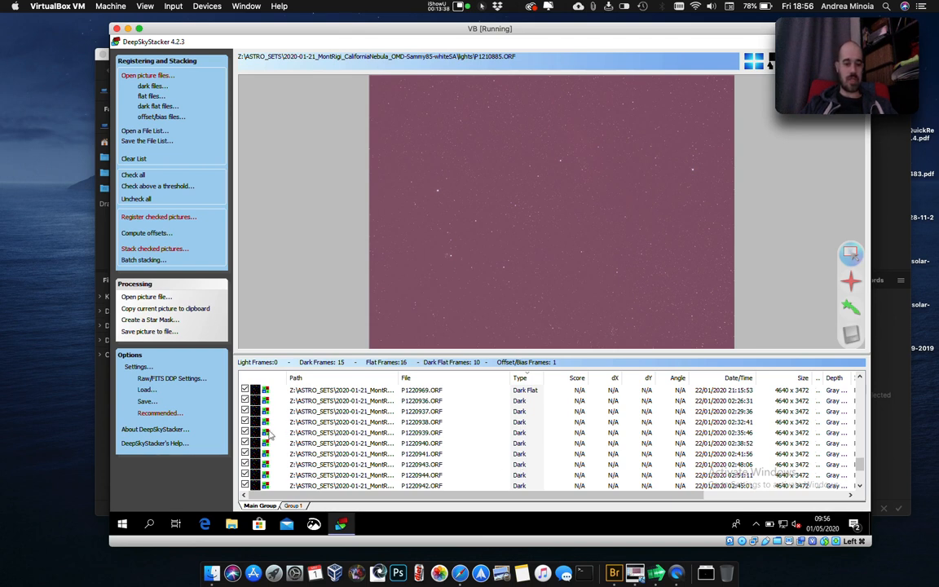
pyautogui.scroll(5, 258, 441)
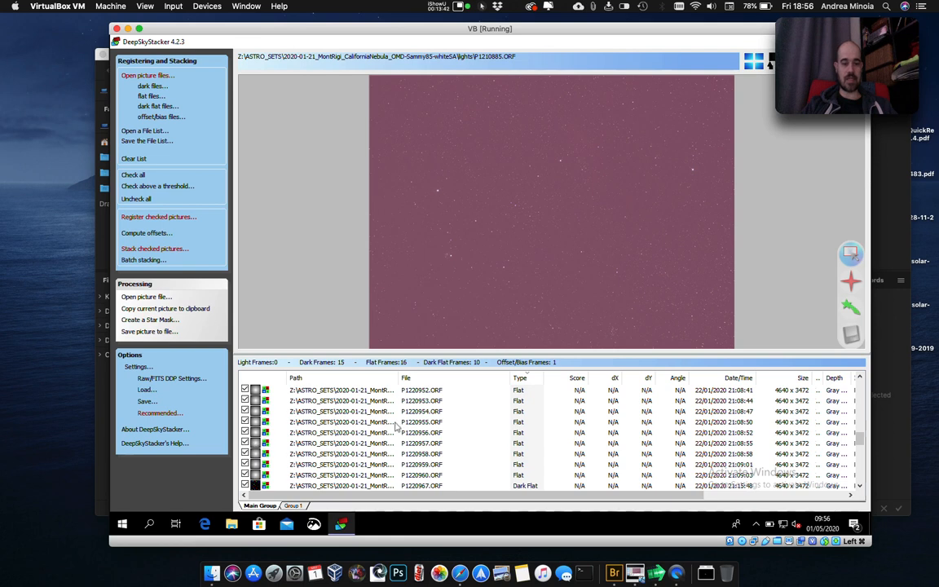
# Preview flat frame P1220955.ORF and dark flat frame P1220967.ORF.
pyautogui.scroll(3, 437, 422)
pyautogui.click(437, 423)
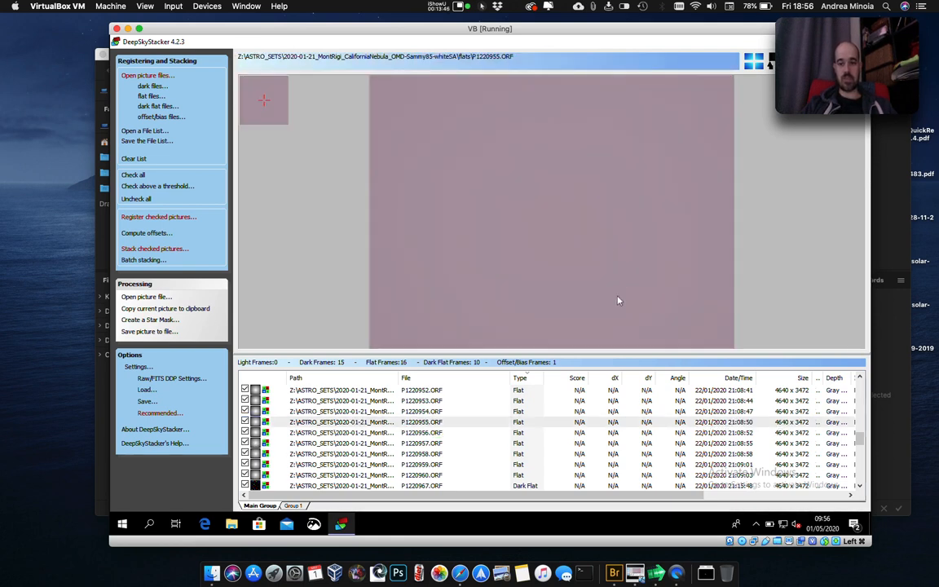
pyautogui.scroll(-3, 452, 440)
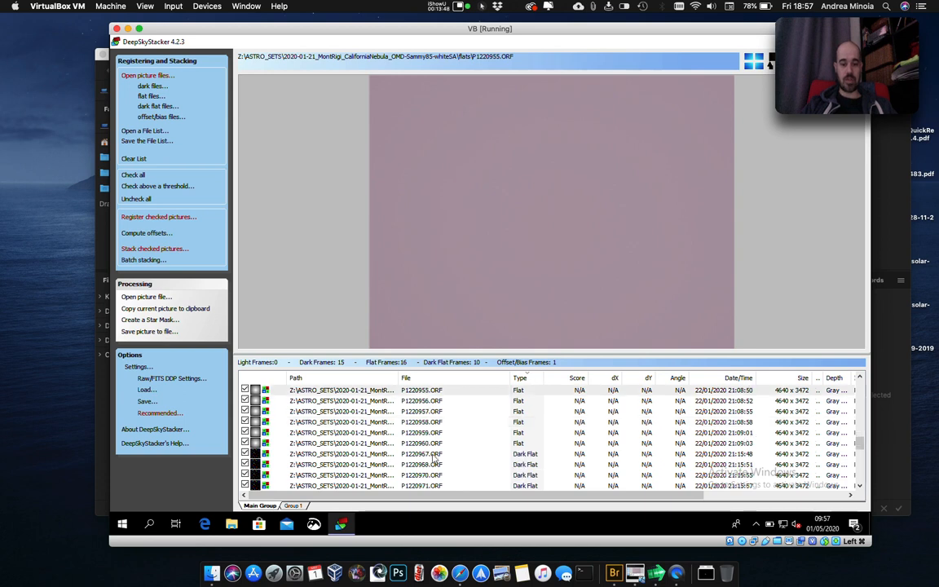
pyautogui.click(434, 455)
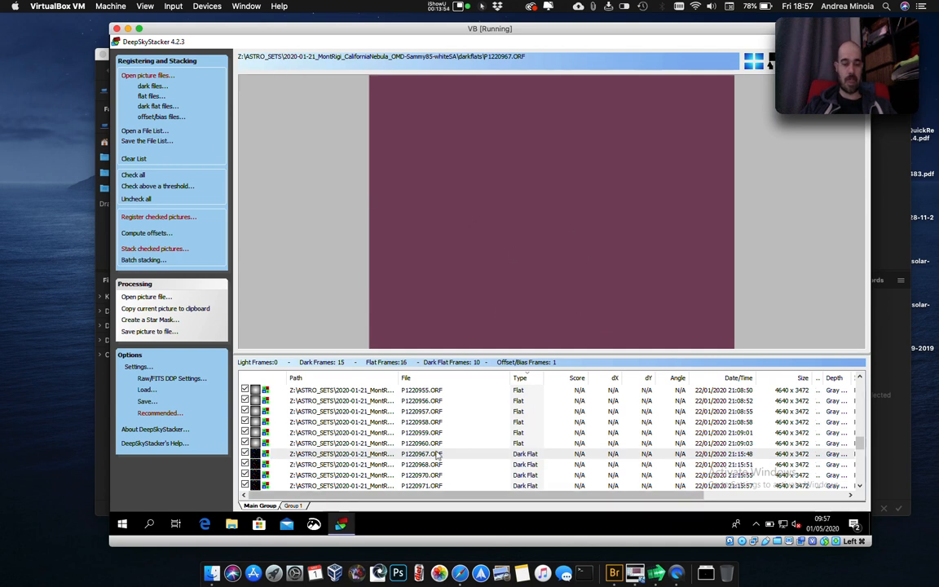
# Preview light frame P1210885.ORF and check all pictures in the file list.
pyautogui.scroll(10, 438, 455)
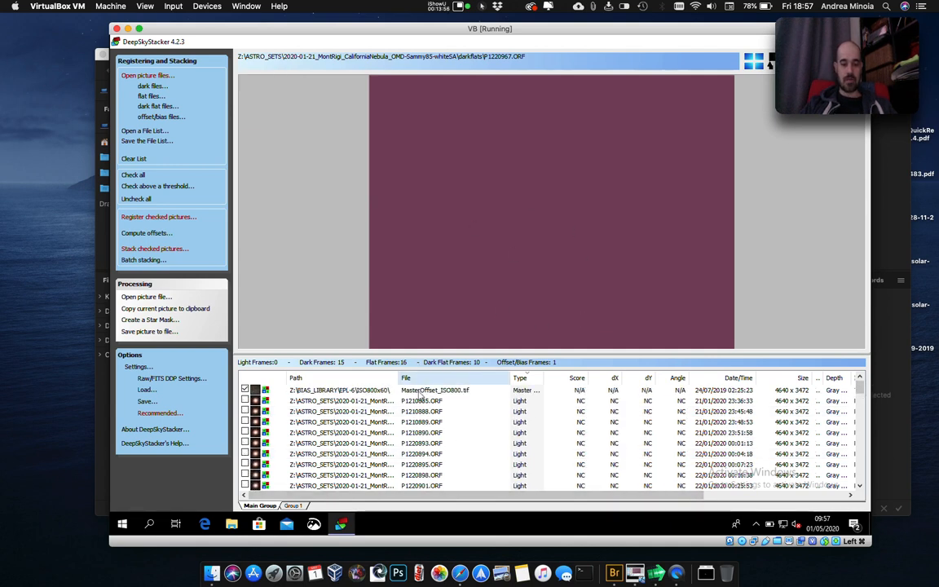
pyautogui.click(420, 401)
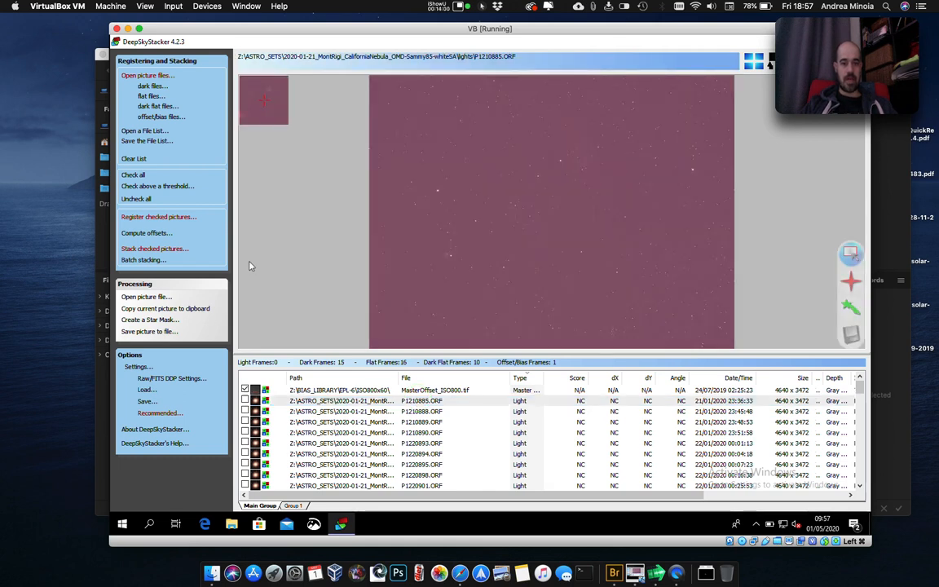
pyautogui.click(133, 176)
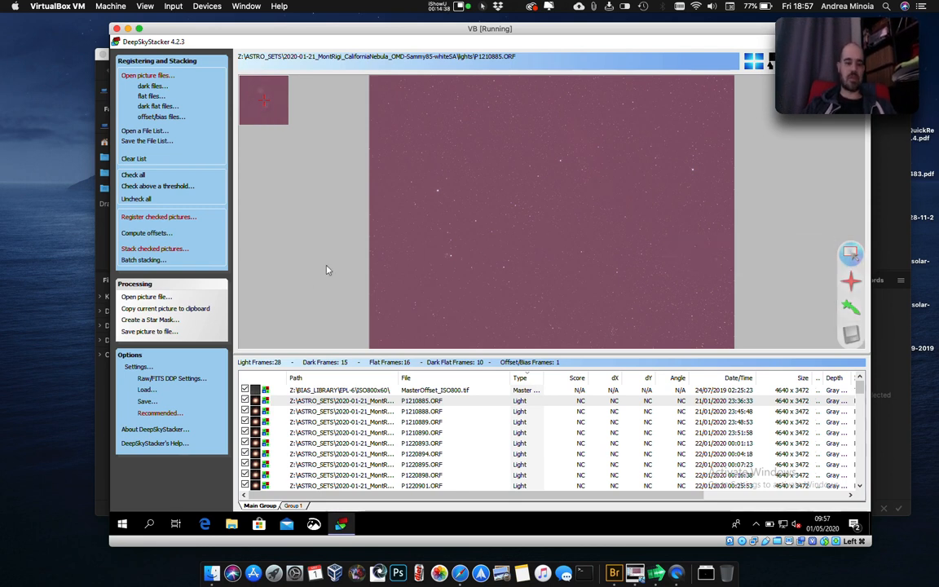
# Open the Drizzle section of the Technical Info page in the DeepSkyStacker help.
pyautogui.click(172, 446)
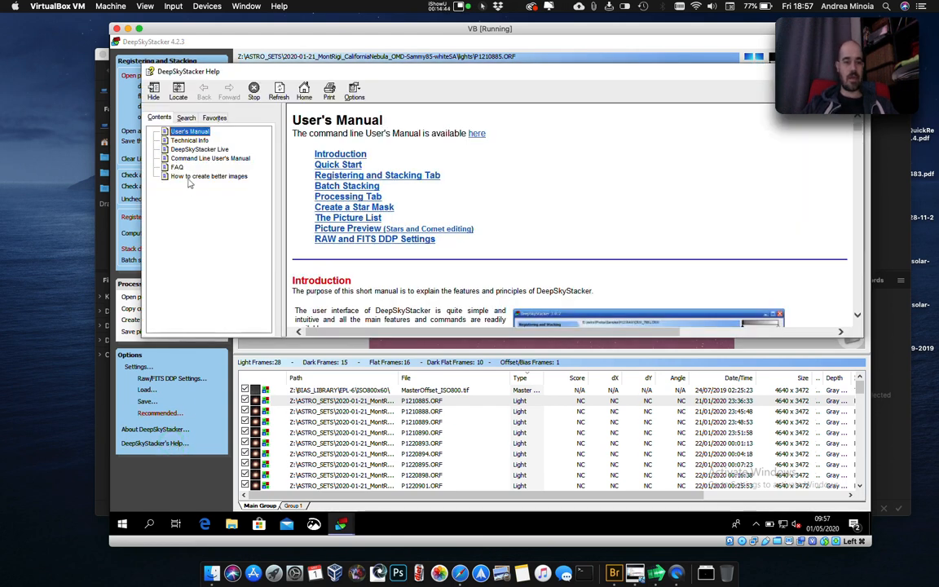
pyautogui.click(198, 140)
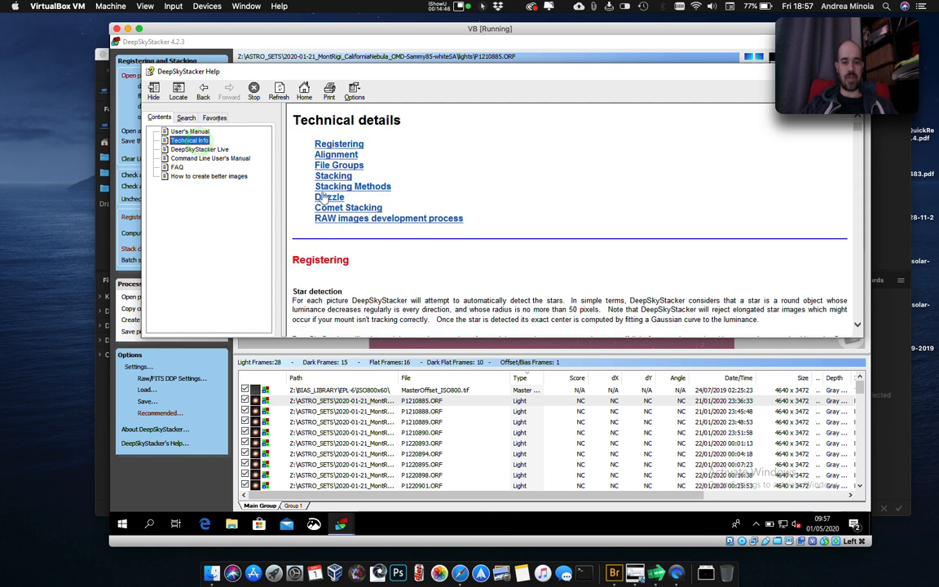
pyautogui.click(326, 197)
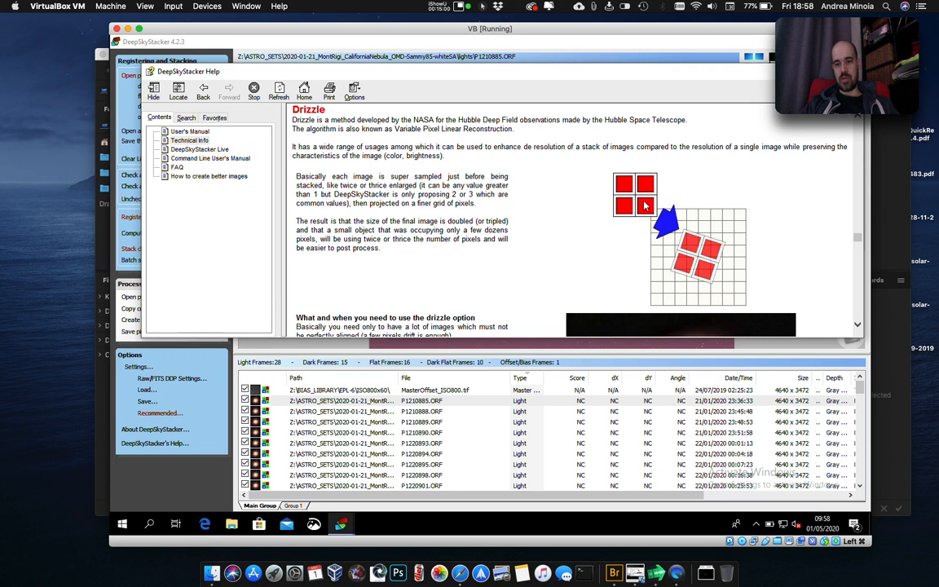
pyautogui.click(591, 363)
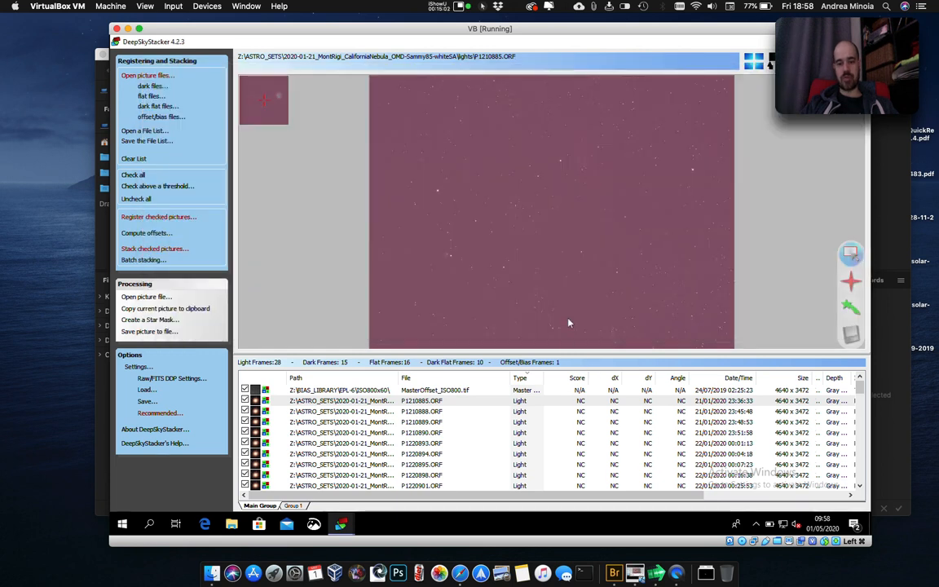
pyautogui.moveTo(354, 524)
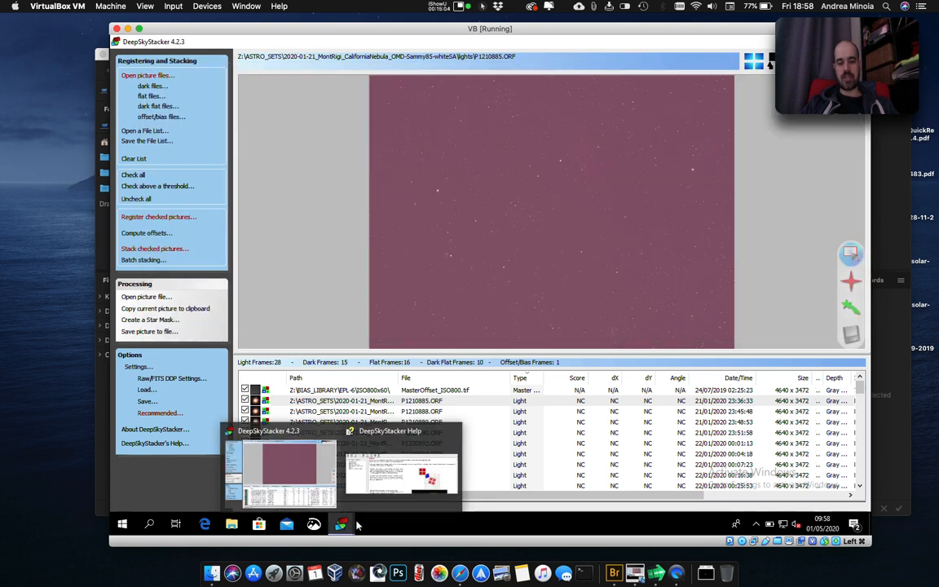
pyautogui.click(384, 440)
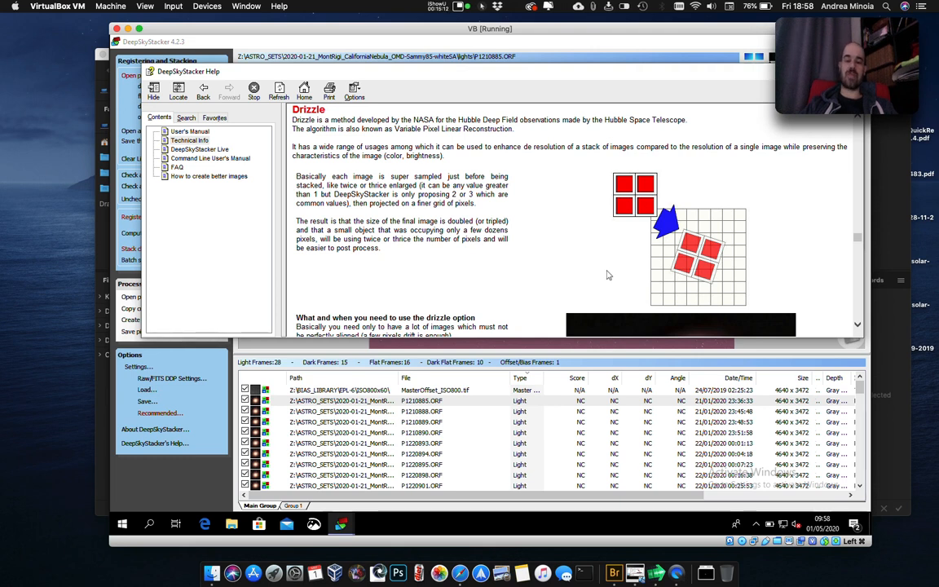
# Read when to use drizzle and its side effects, compare the M57 No Drizzle and 2x Drizzle examples, and close the help.
pyautogui.scroll(-5, 610, 272)
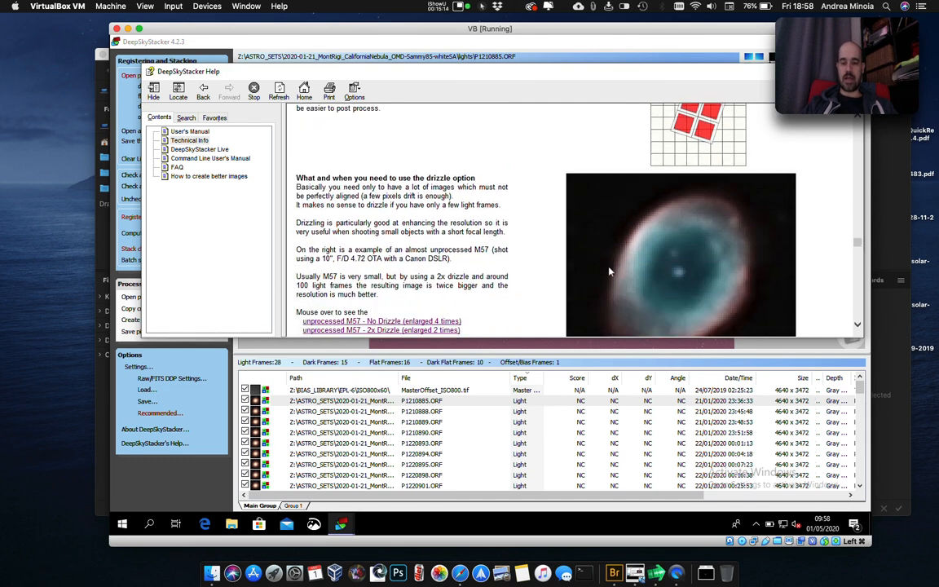
pyautogui.scroll(-4, 610, 272)
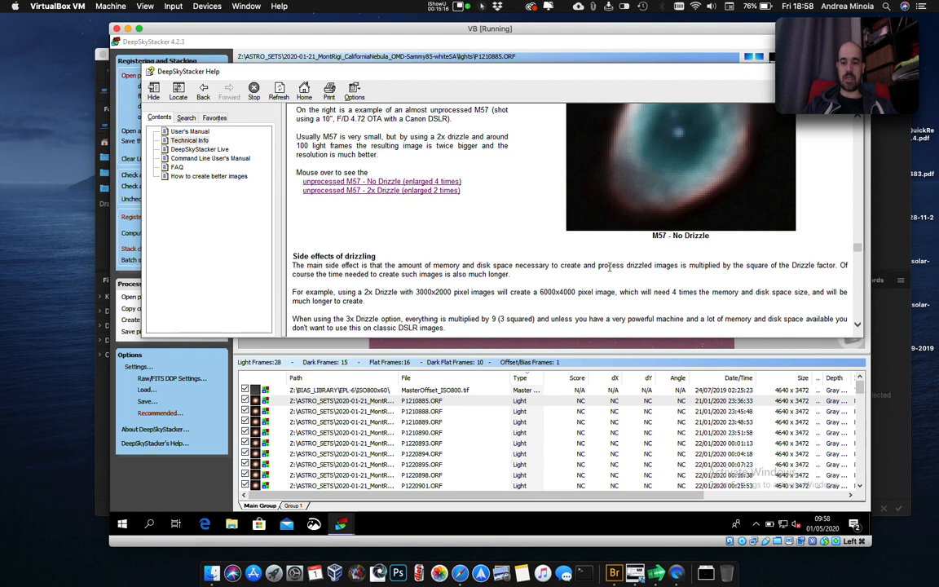
pyautogui.scroll(1, 610, 271)
pyautogui.scroll(1, 609, 272)
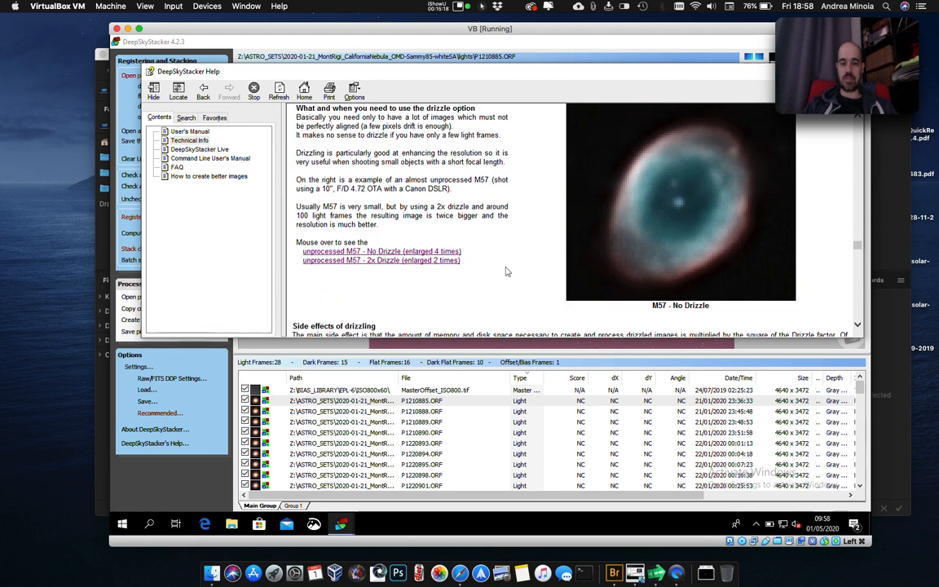
pyautogui.click(447, 259)
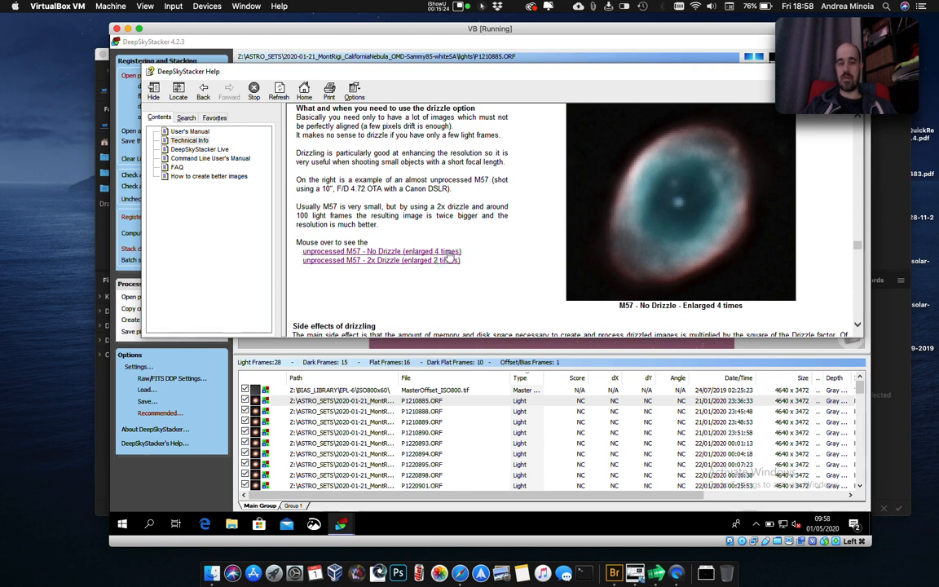
pyautogui.click(448, 252)
pyautogui.click(448, 259)
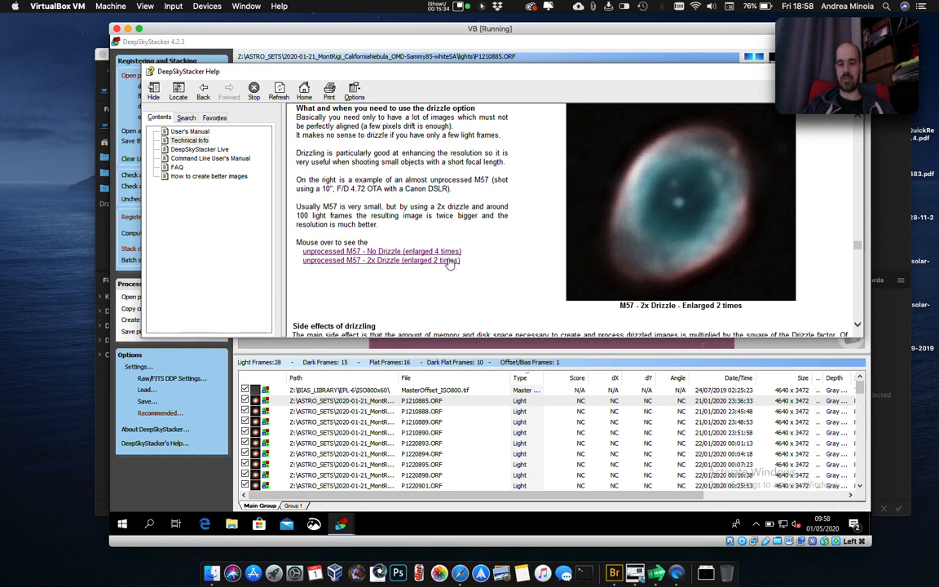
pyautogui.scroll(-2, 450, 300)
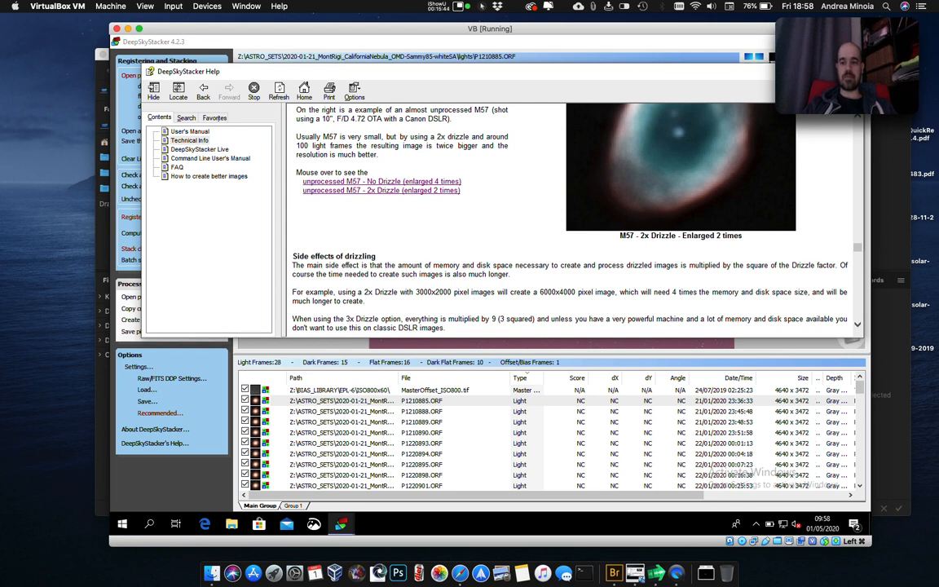
pyautogui.click(851, 71)
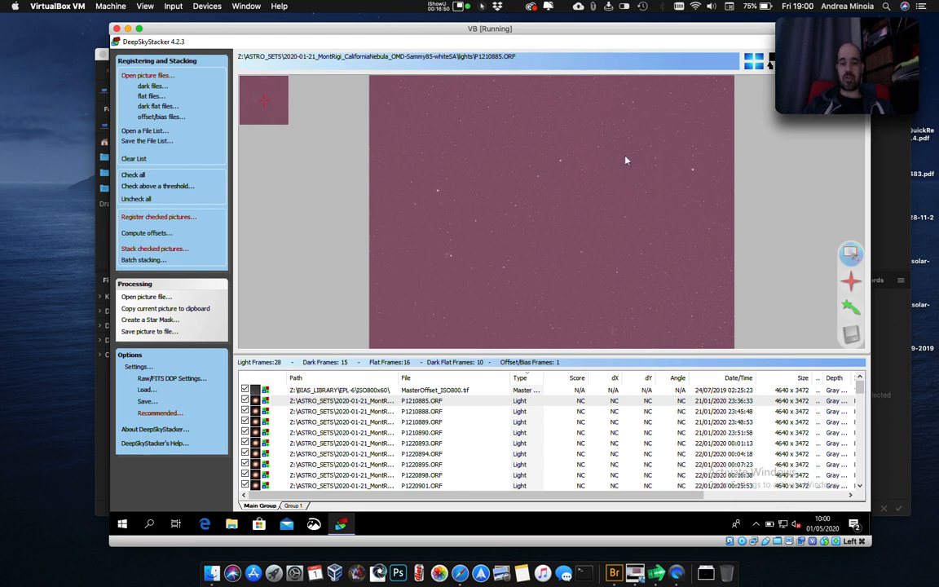
# Draw a 2320x1736 custom rectangle matching the 2x drizzle outline on the light frame and move it up near the picture's upper edge.
pyautogui.click(853, 254)
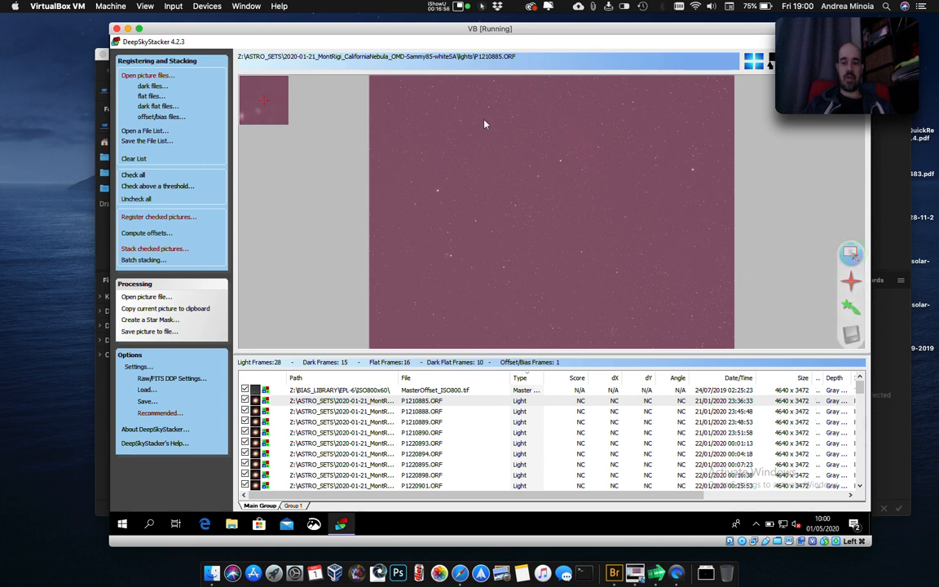
pyautogui.moveTo(497, 119)
pyautogui.mouseDown()
pyautogui.moveTo(555, 165)
pyautogui.moveTo(581, 201)
pyautogui.moveTo(522, 165)
pyautogui.moveTo(594, 202)
pyautogui.moveTo(548, 167)
pyautogui.moveTo(596, 187)
pyautogui.moveTo(568, 170)
pyautogui.moveTo(665, 239)
pyautogui.moveTo(569, 168)
pyautogui.moveTo(633, 222)
pyautogui.moveTo(590, 191)
pyautogui.moveTo(632, 216)
pyautogui.moveTo(599, 196)
pyautogui.mouseUp()
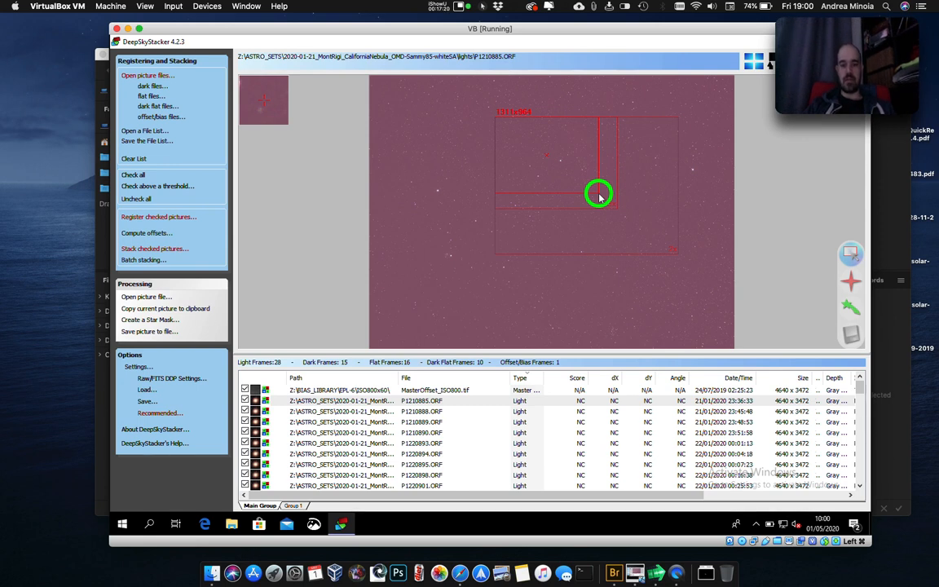
pyautogui.moveTo(600, 196); pyautogui.dragTo(682, 254)
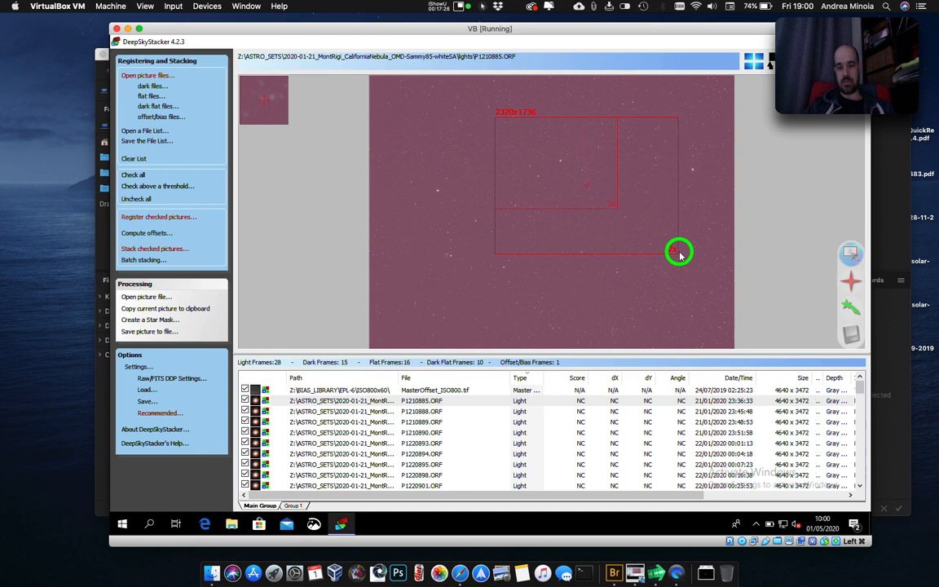
pyautogui.moveTo(682, 254); pyautogui.dragTo(681, 256)
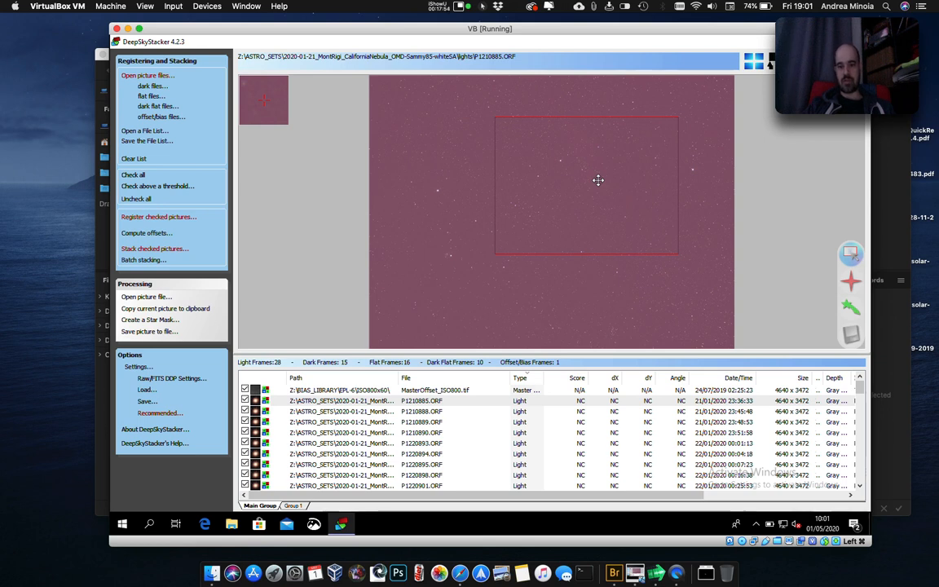
pyautogui.moveTo(599, 180); pyautogui.dragTo(598, 144)
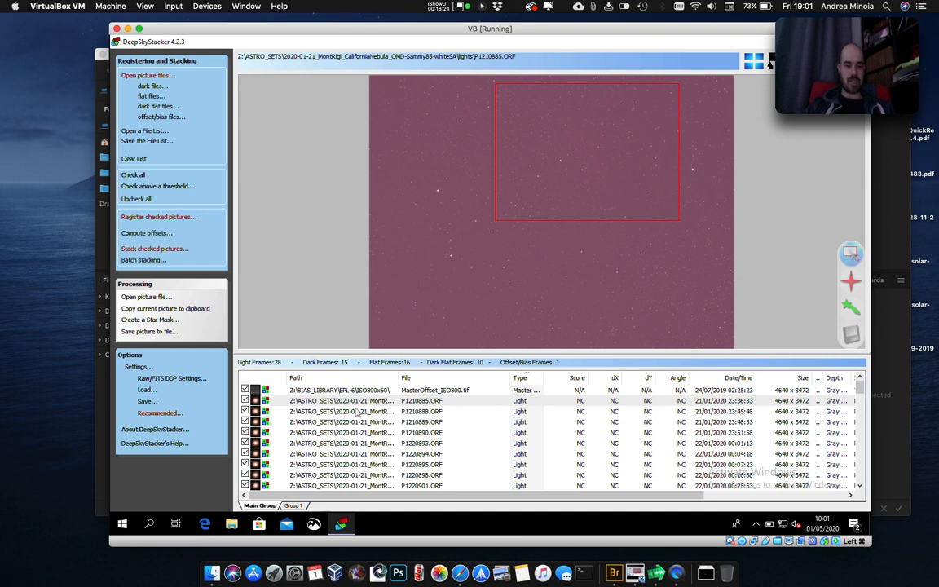
# Check all pictures again and open the advanced register settings for the checked pictures.
pyautogui.scroll(-6, 356, 409)
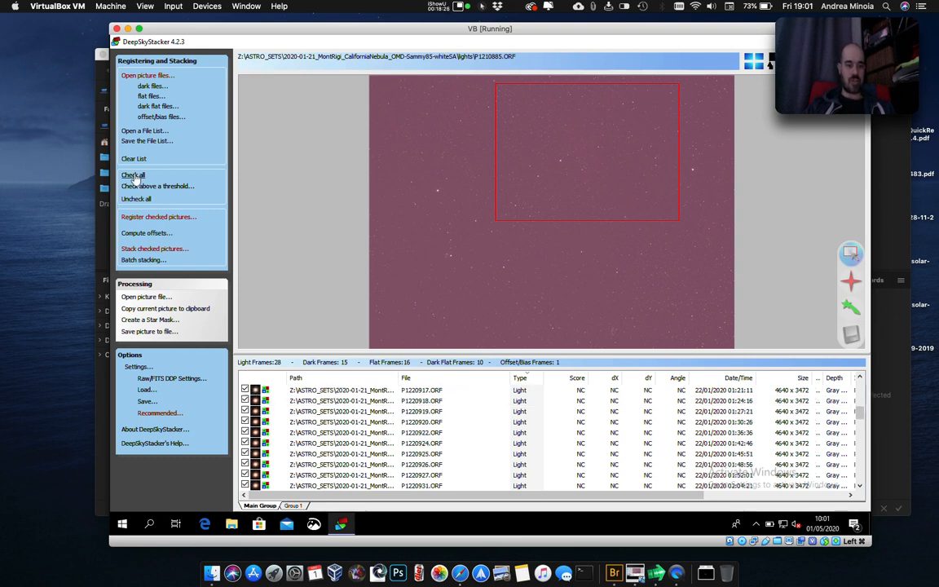
pyautogui.click(133, 176)
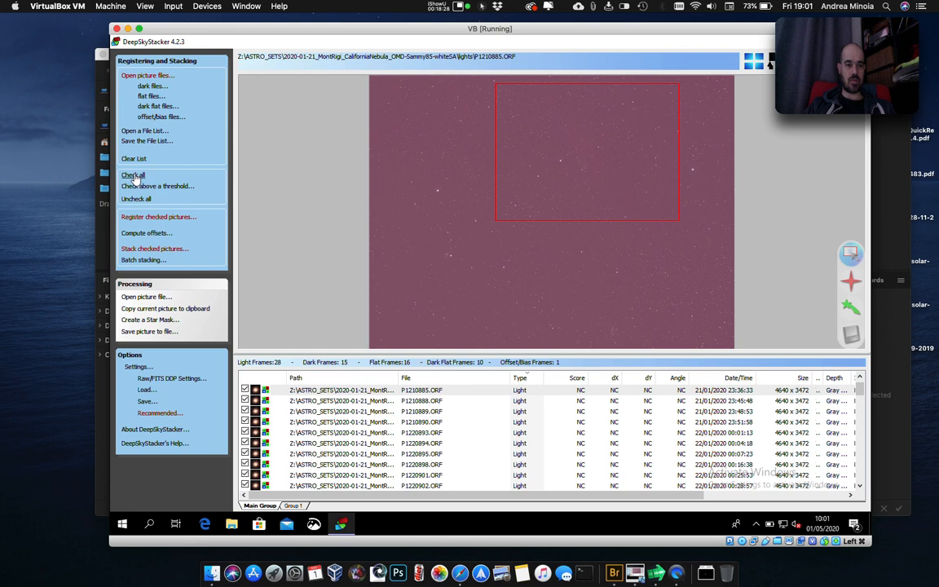
pyautogui.click(183, 217)
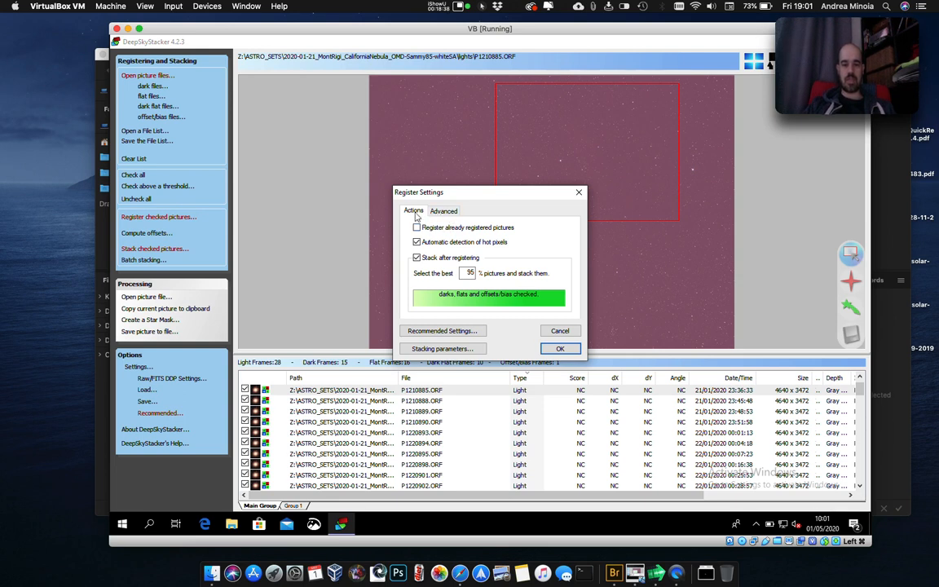
pyautogui.click(443, 212)
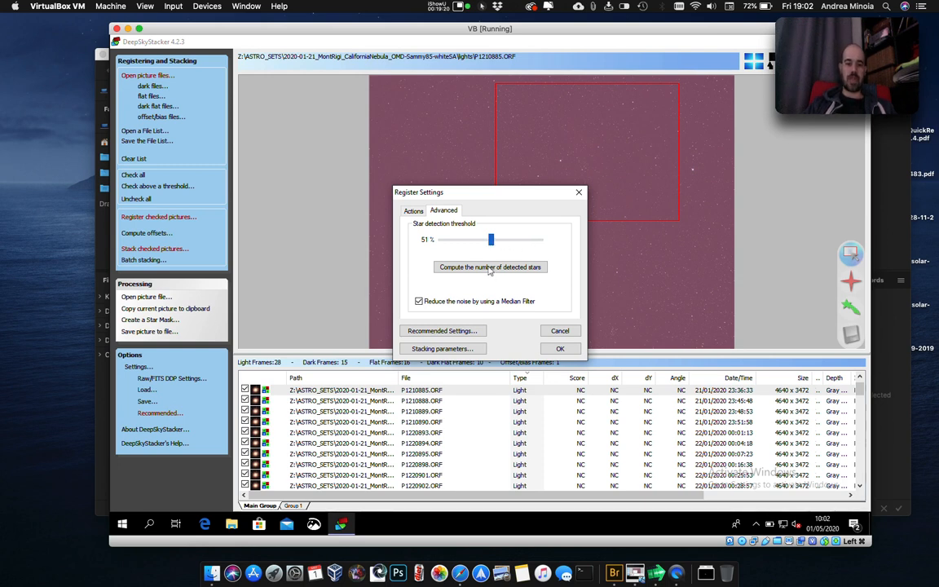
# Try star detection thresholds of 13%, 89% and 49%, computing the number of detected stars for each.
pyautogui.moveTo(491, 239); pyautogui.dragTo(453, 241)
pyautogui.click(462, 270)
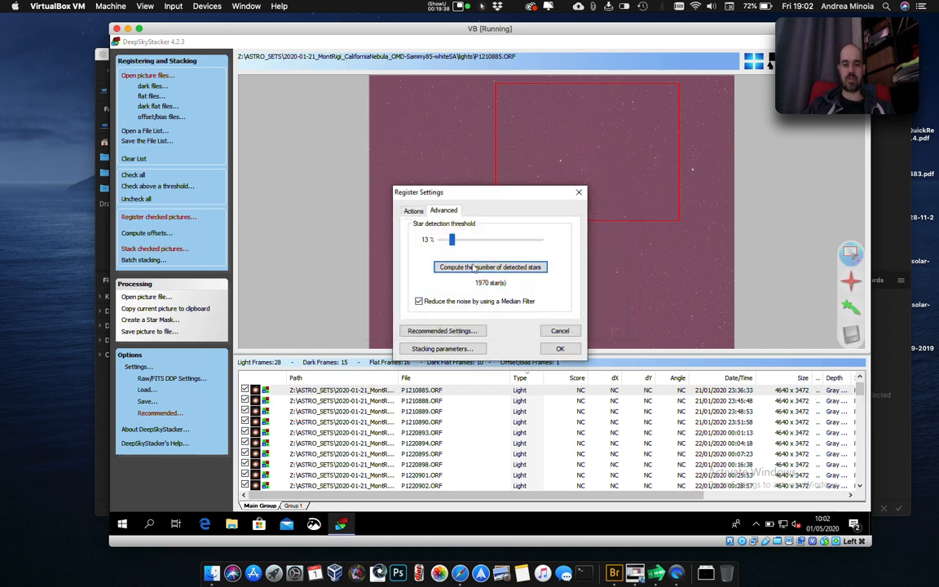
pyautogui.moveTo(454, 240); pyautogui.dragTo(533, 242)
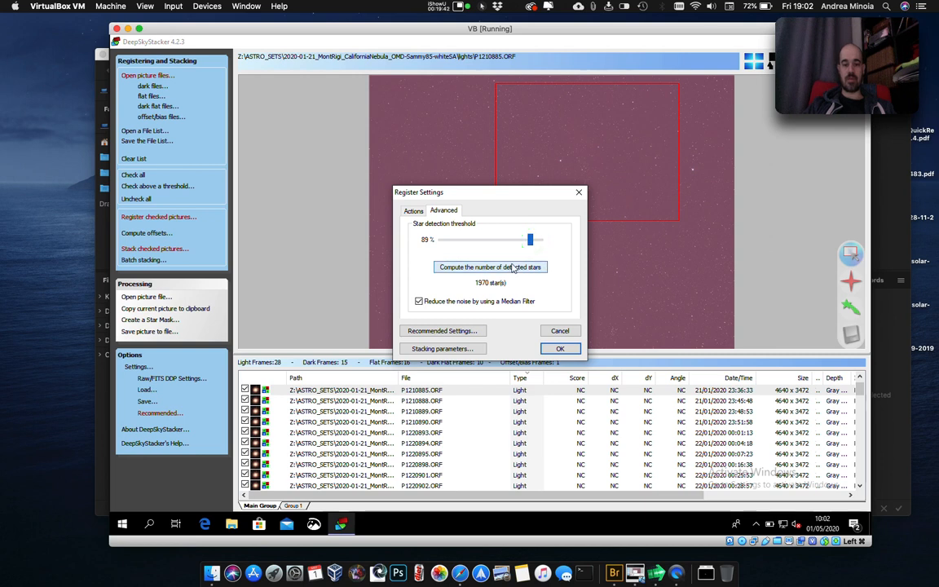
pyautogui.click(512, 267)
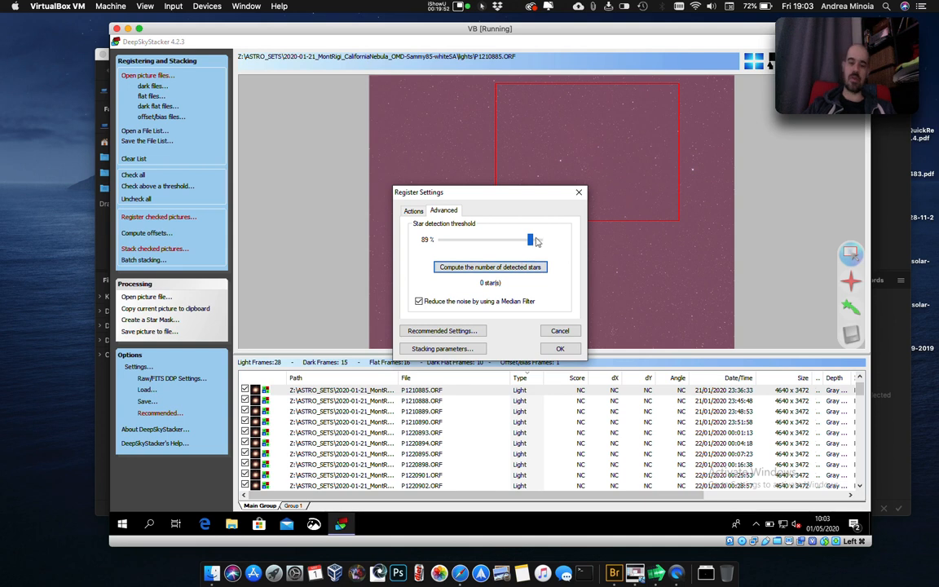
pyautogui.moveTo(531, 240); pyautogui.dragTo(487, 241)
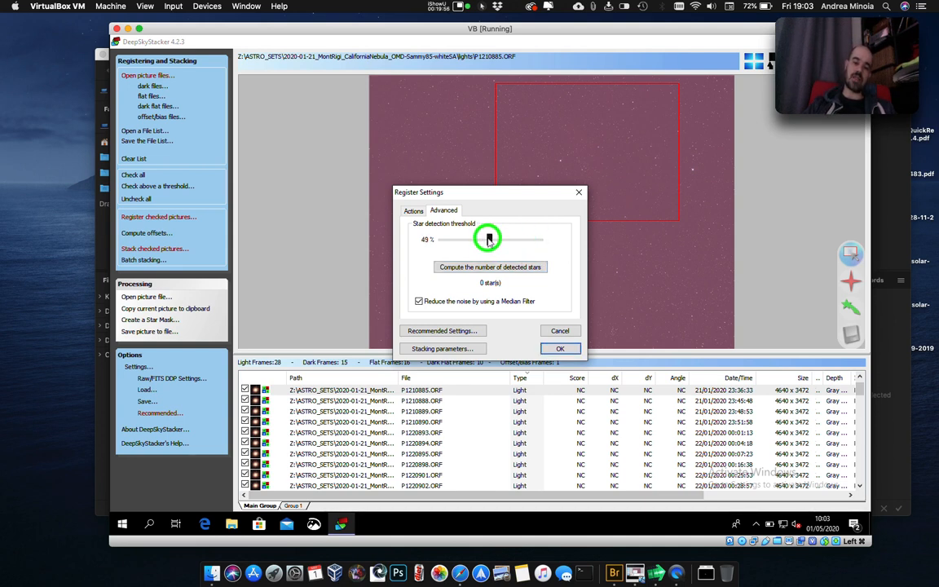
pyautogui.click(489, 267)
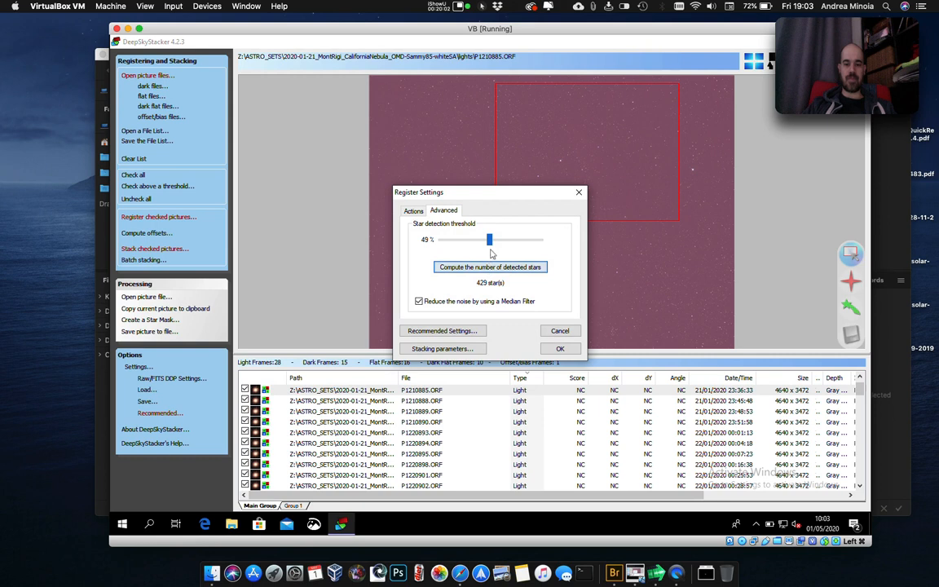
# Fine-tune the star detection threshold through 52% to 55%, computing the number of detected stars at both values.
pyautogui.click(486, 241)
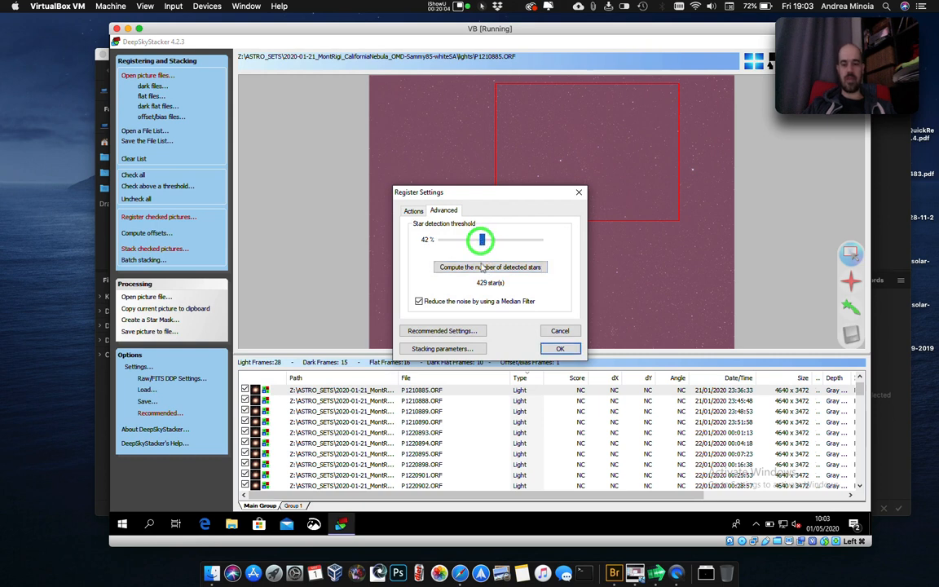
pyautogui.click(482, 238)
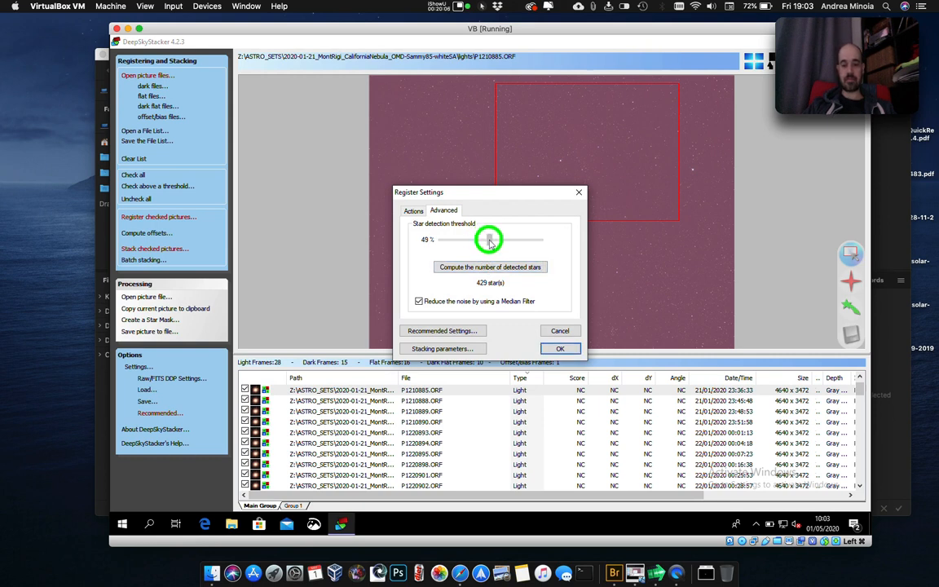
pyautogui.moveTo(490, 242); pyautogui.dragTo(493, 244)
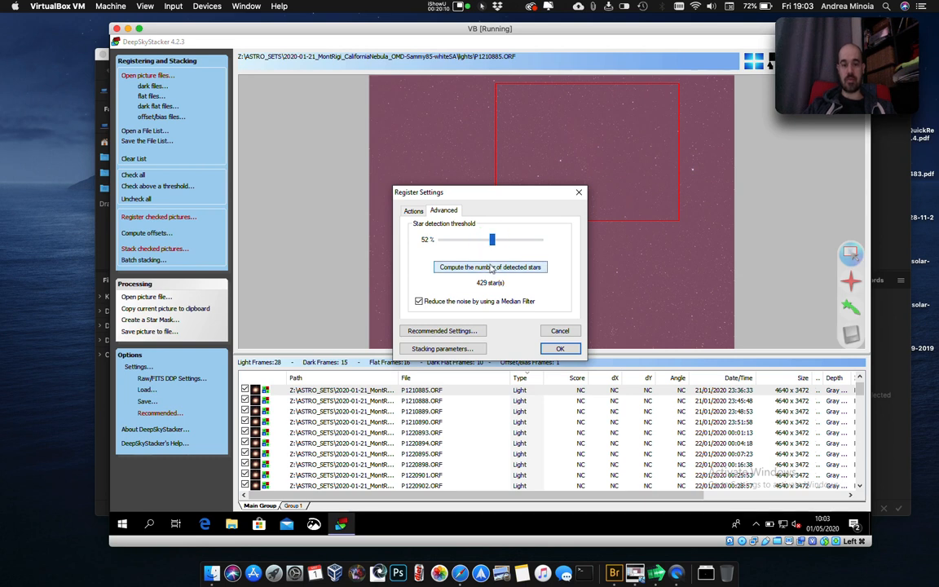
pyautogui.click(491, 267)
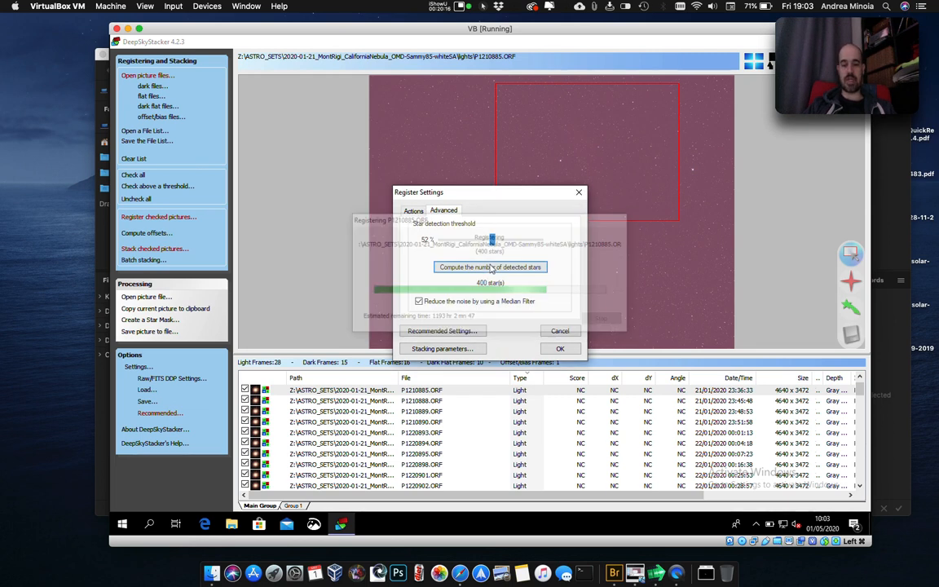
pyautogui.moveTo(493, 241); pyautogui.dragTo(498, 245)
pyautogui.click(488, 267)
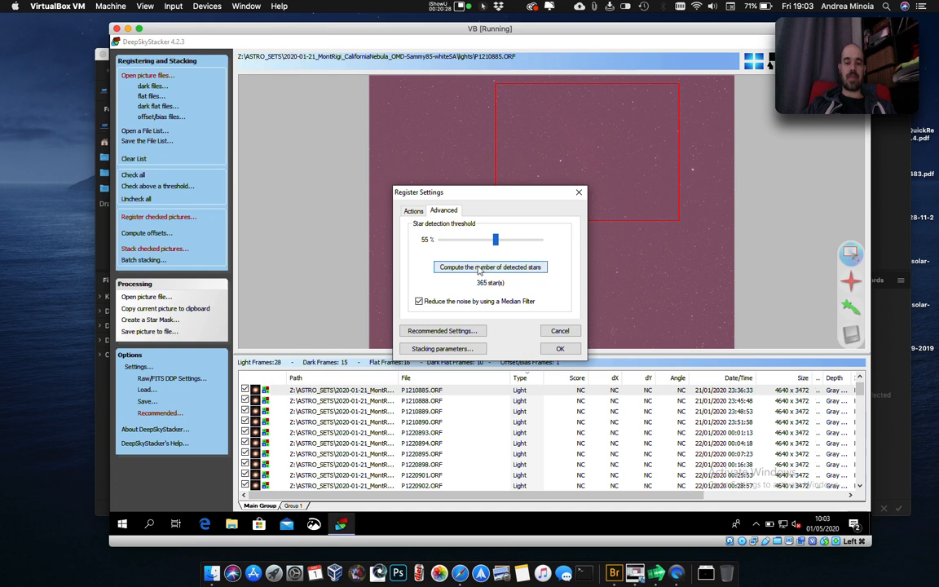
# Compute the detected stars at a 61% star detection threshold and set the best 100% of pictures to stack after registering.
pyautogui.moveTo(496, 240); pyautogui.dragTo(502, 243)
pyautogui.click(489, 266)
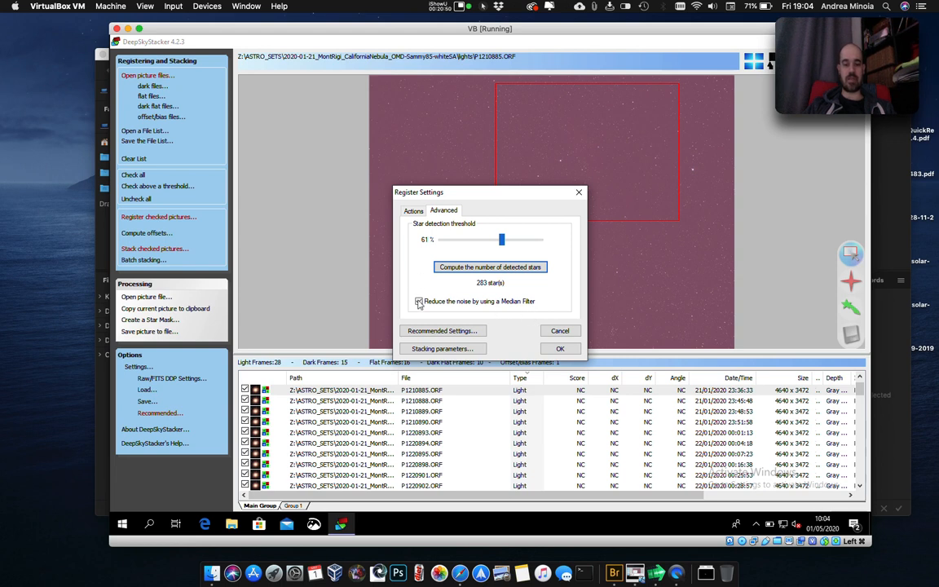
pyautogui.click(414, 212)
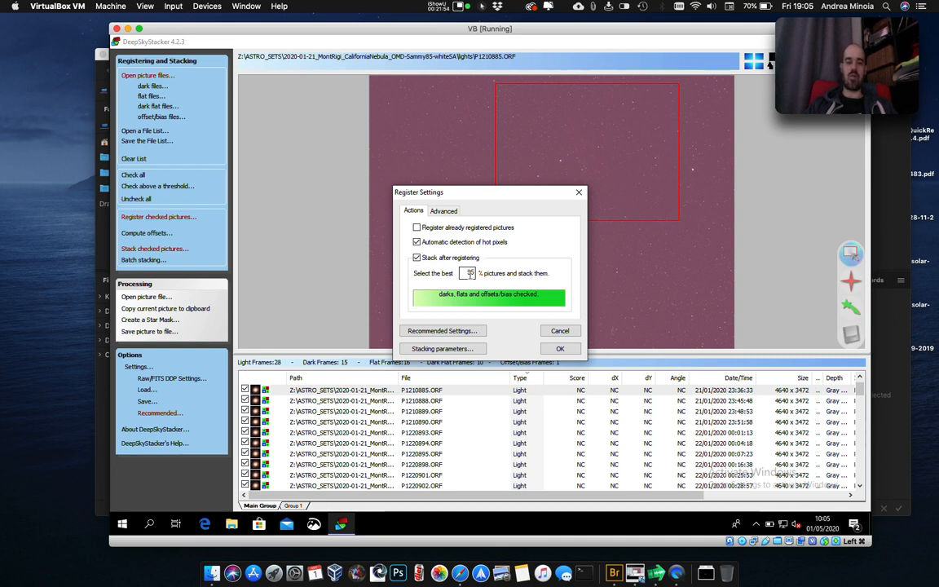
pyautogui.doubleClick(472, 273)
pyautogui.press('BackSpace')
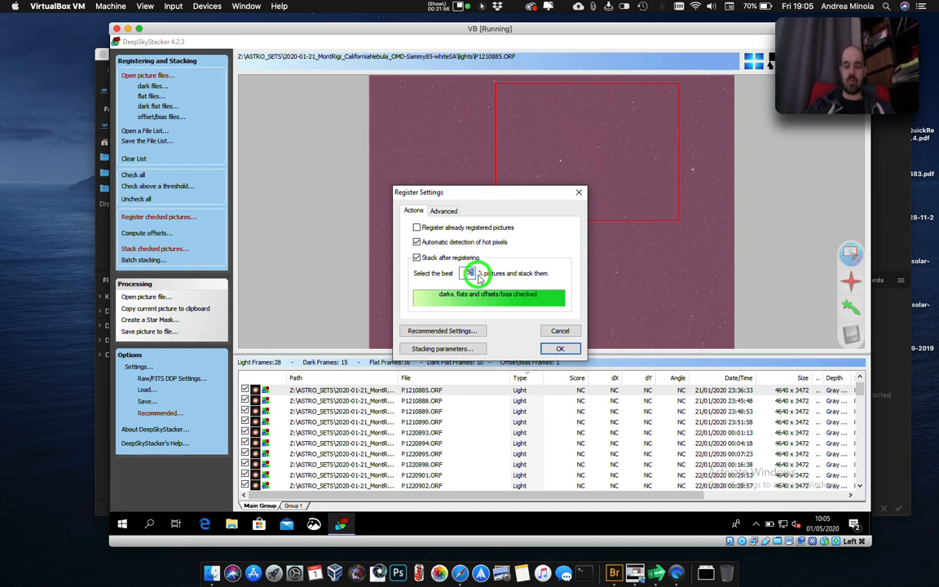
pyautogui.write('100')
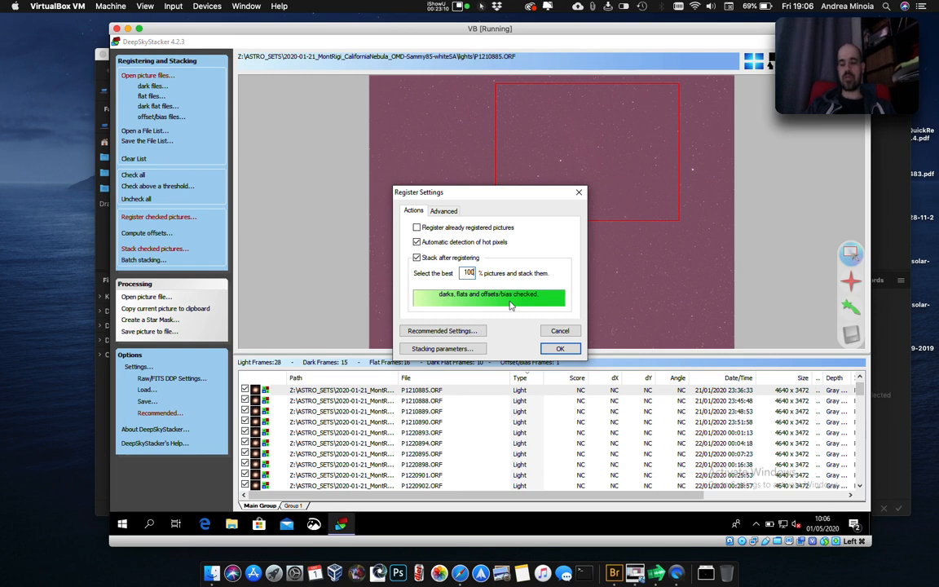
# Enable 2x Drizzle for the custom rectangle in the stacking parameters and review the light, dark, flat and bias/offset stacking modes.
pyautogui.click(471, 350)
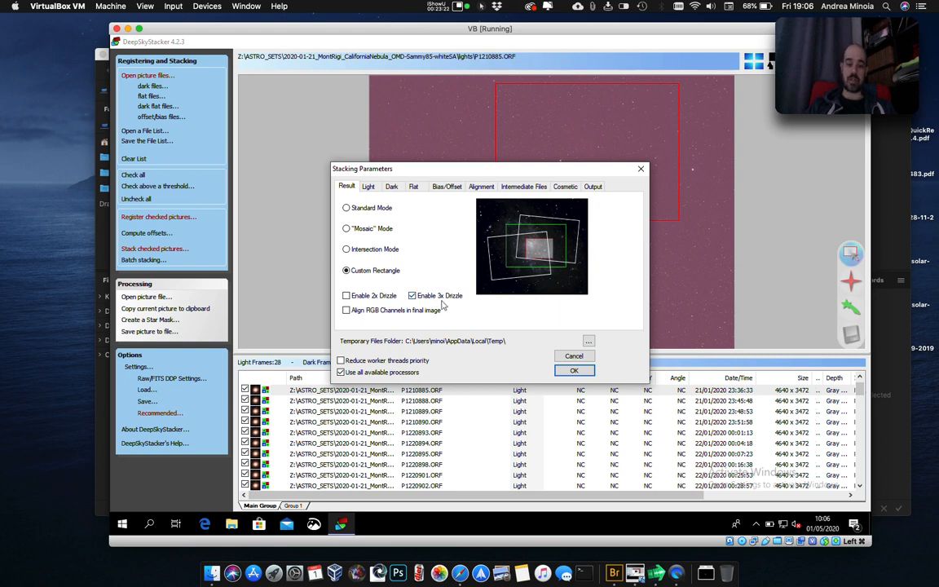
pyautogui.click(346, 296)
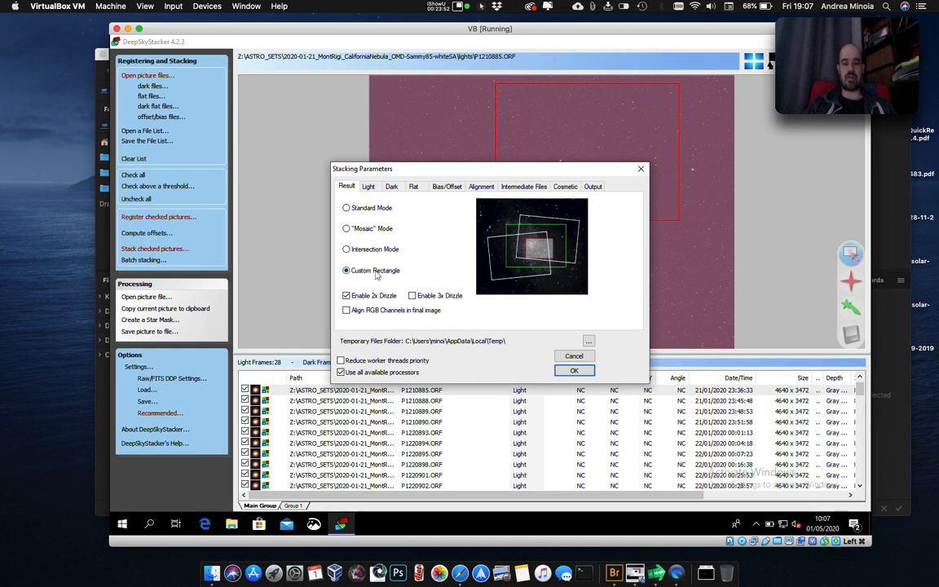
pyautogui.click(368, 186)
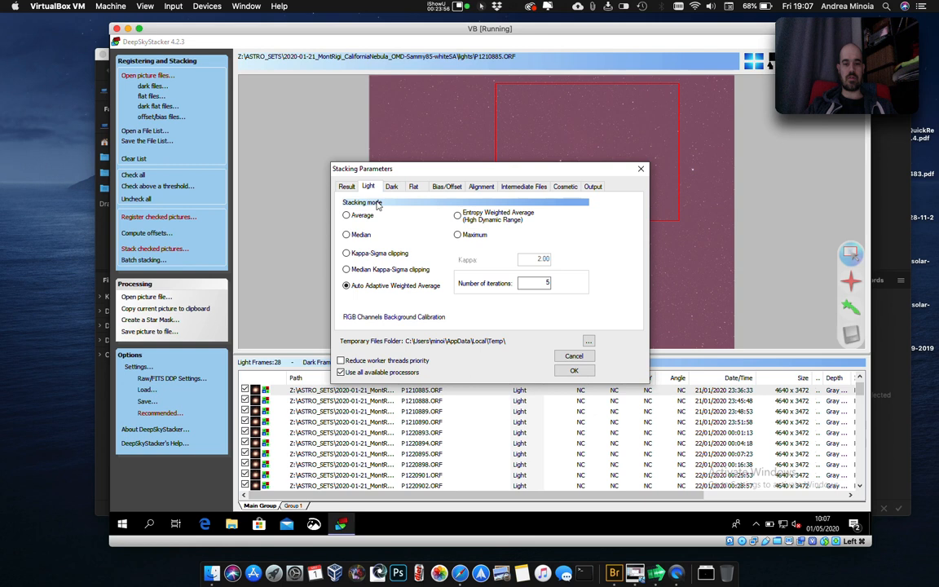
pyautogui.click(394, 187)
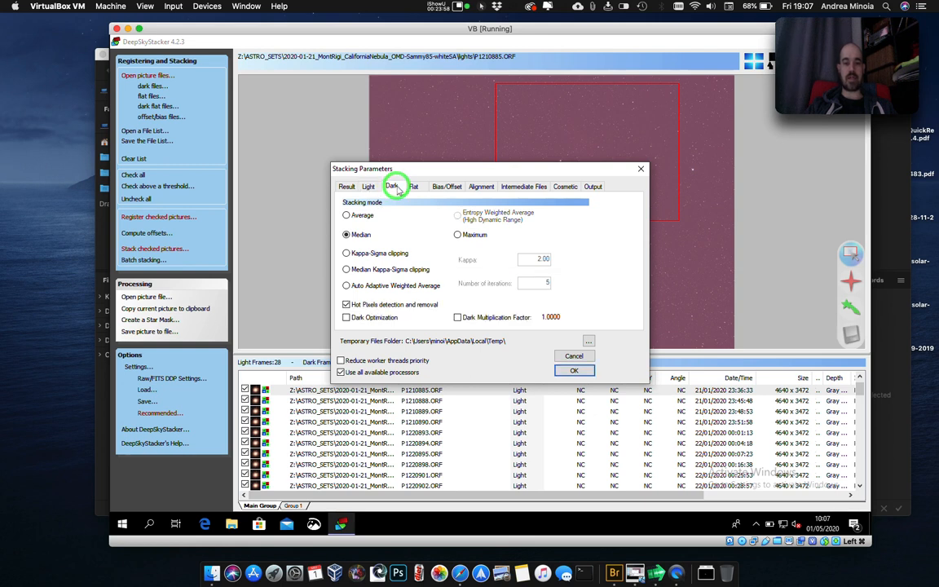
pyautogui.click(414, 187)
pyautogui.click(454, 187)
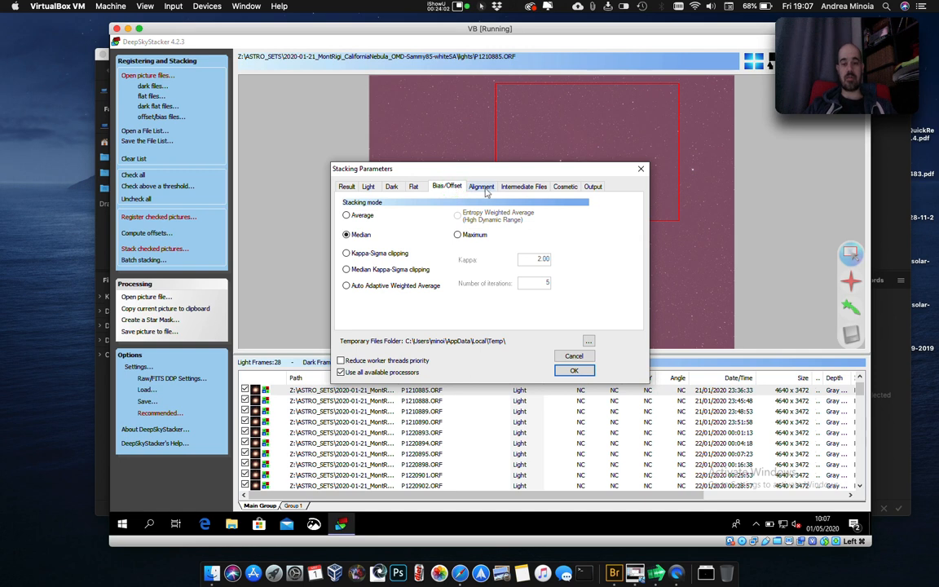
# Try No Alignment as the alignment transformation, restore Automatic, and accept the stacking parameters.
pyautogui.click(482, 187)
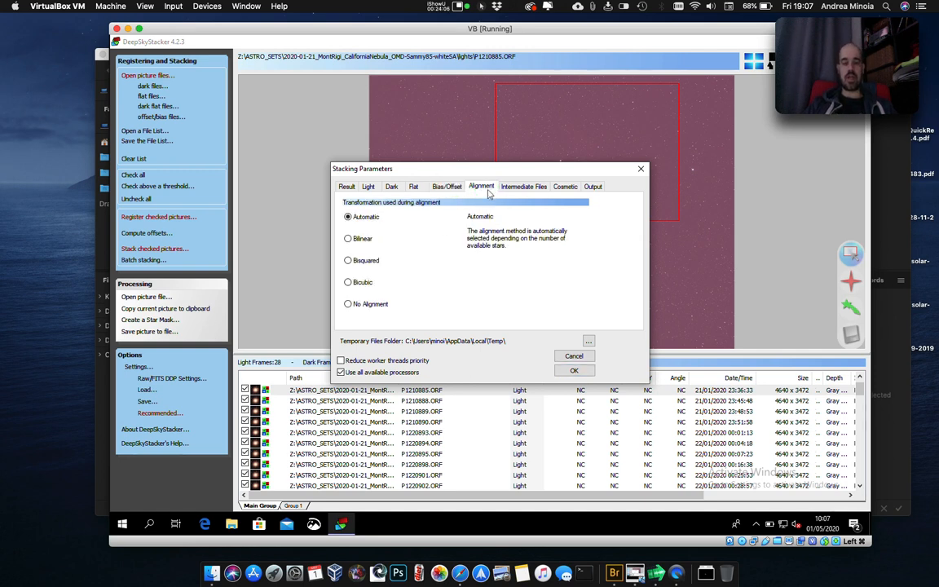
pyautogui.click(376, 306)
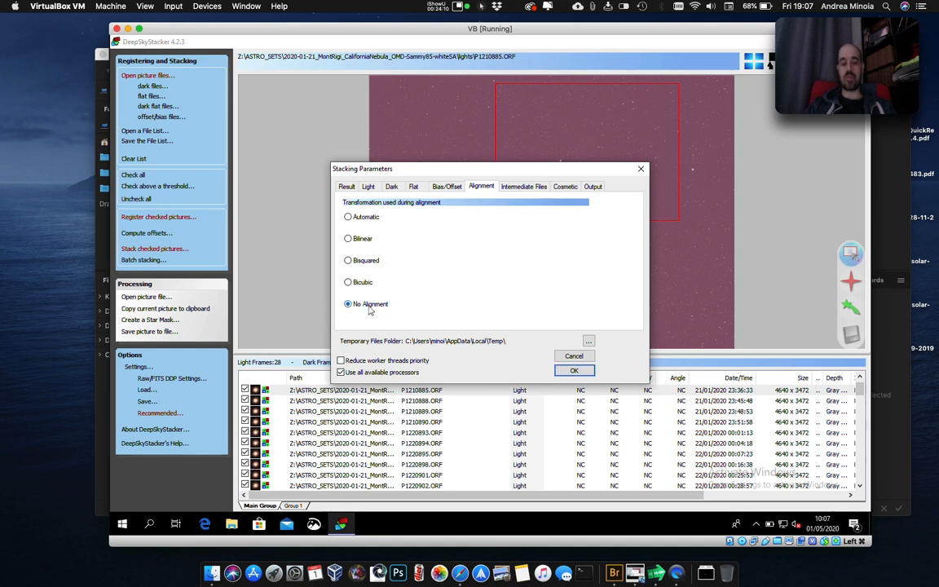
pyautogui.click(482, 186)
pyautogui.click(355, 303)
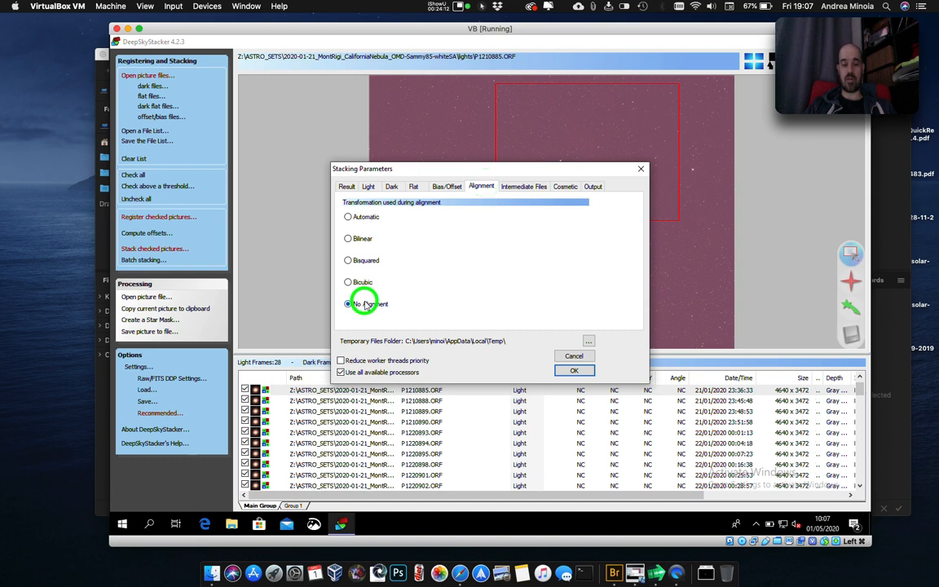
pyautogui.click(367, 217)
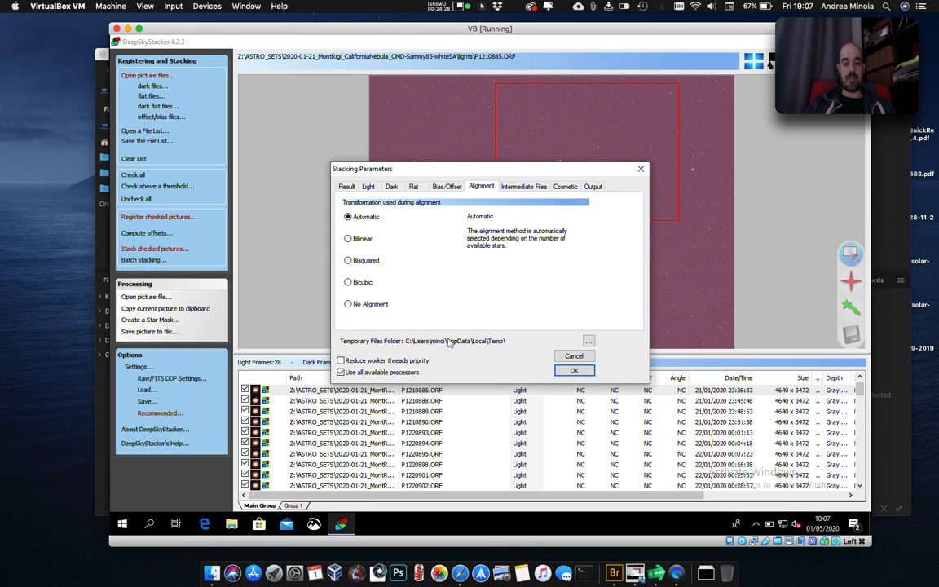
pyautogui.click(347, 187)
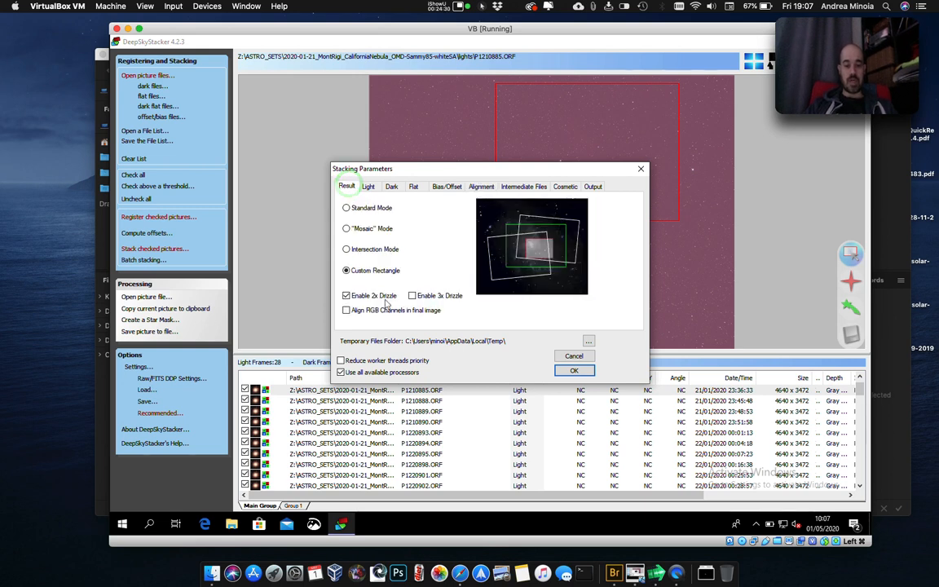
pyautogui.click(562, 371)
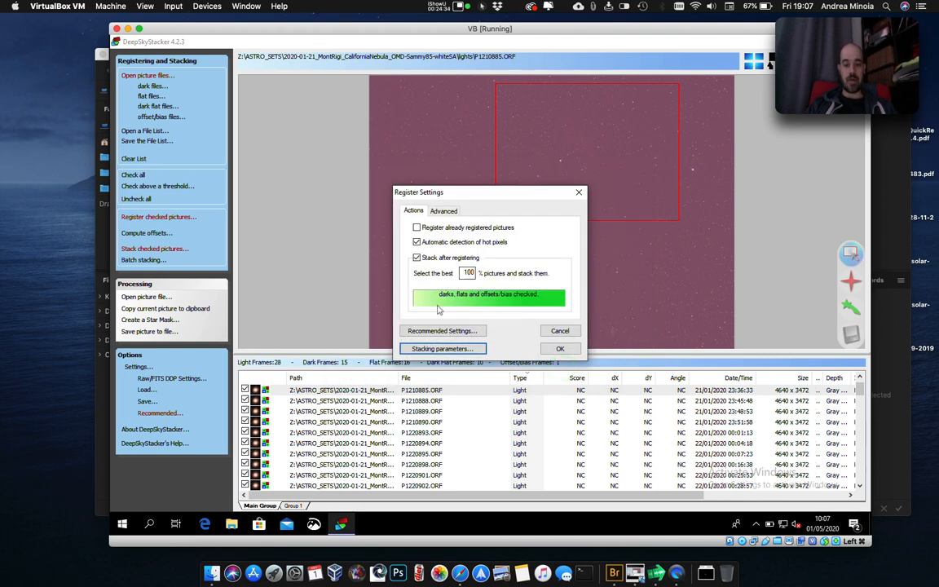
# Review the full list of recommended settings, accept it, and confirm the register settings to bring up the stacking steps summary.
pyautogui.click(471, 332)
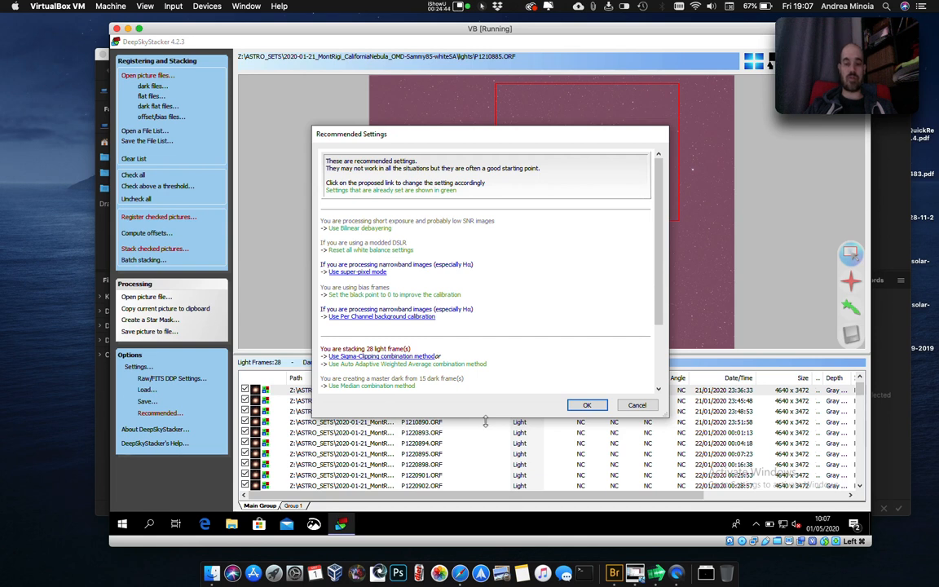
pyautogui.scroll(-2, 452, 297)
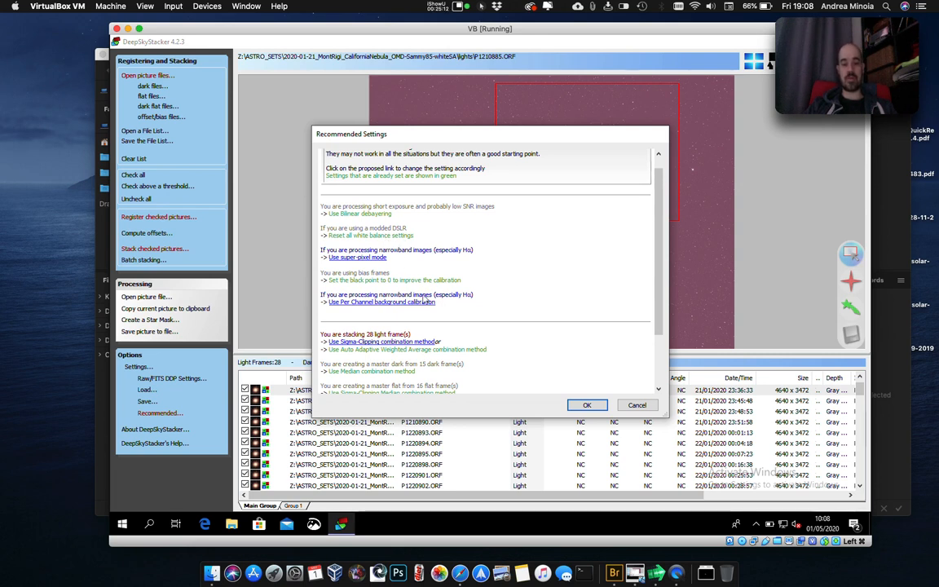
pyautogui.scroll(-3, 423, 301)
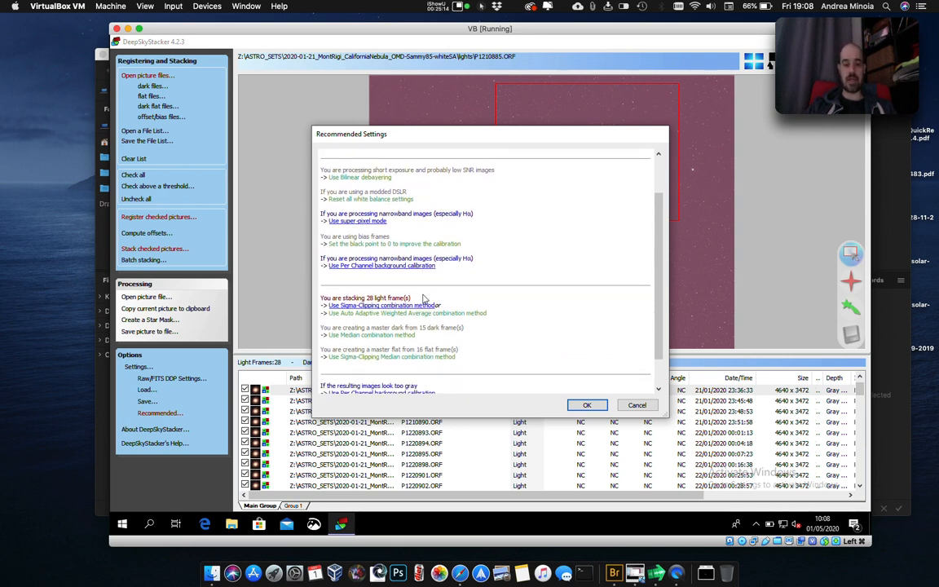
pyautogui.scroll(-2, 423, 300)
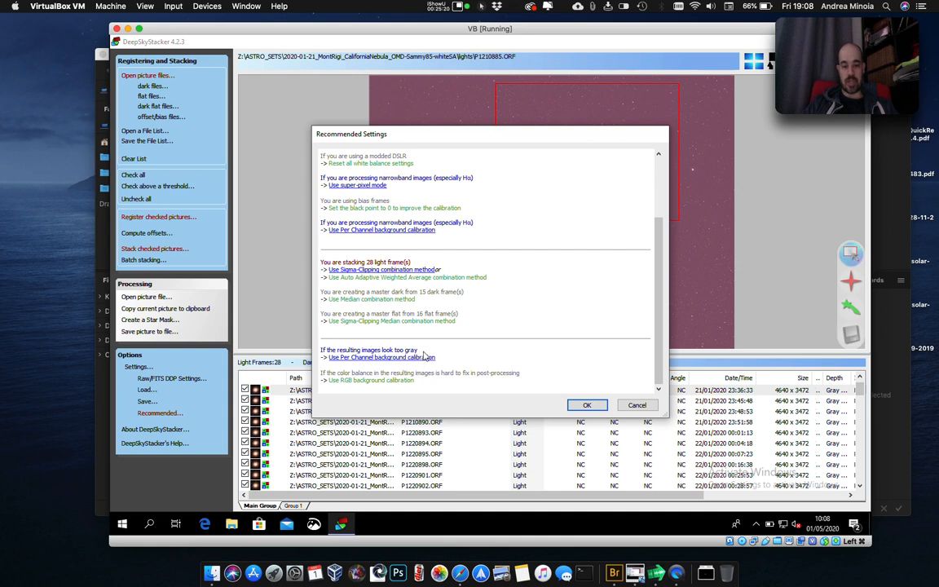
pyautogui.click(587, 406)
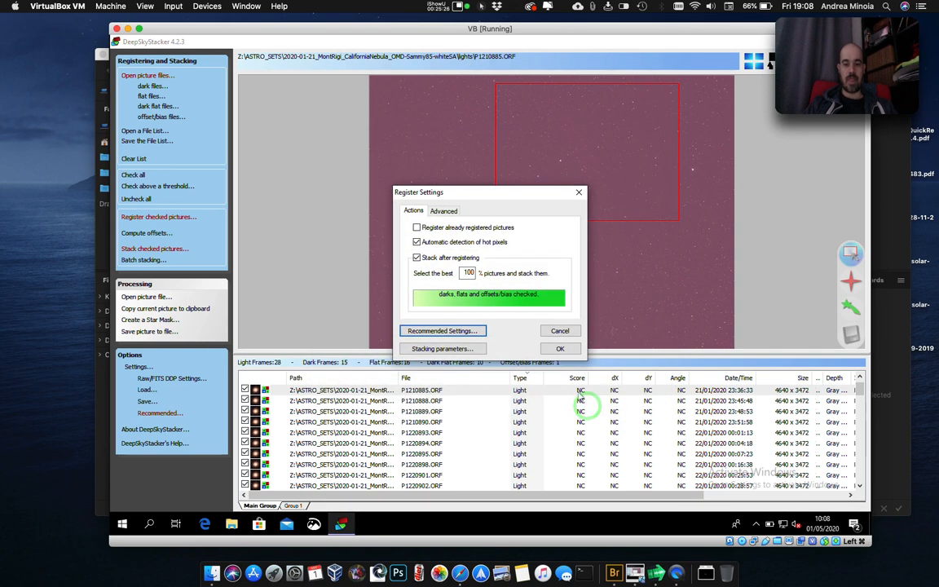
pyautogui.click(560, 349)
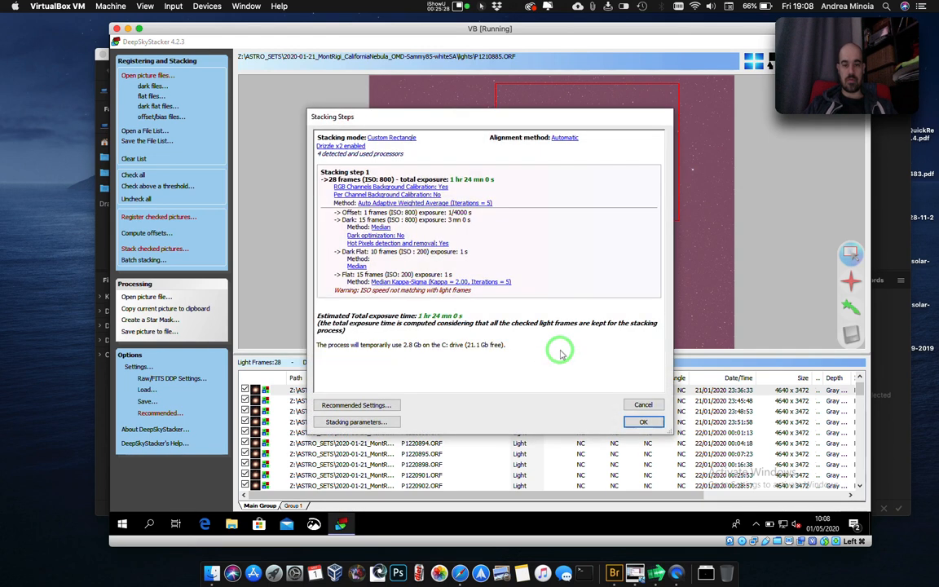
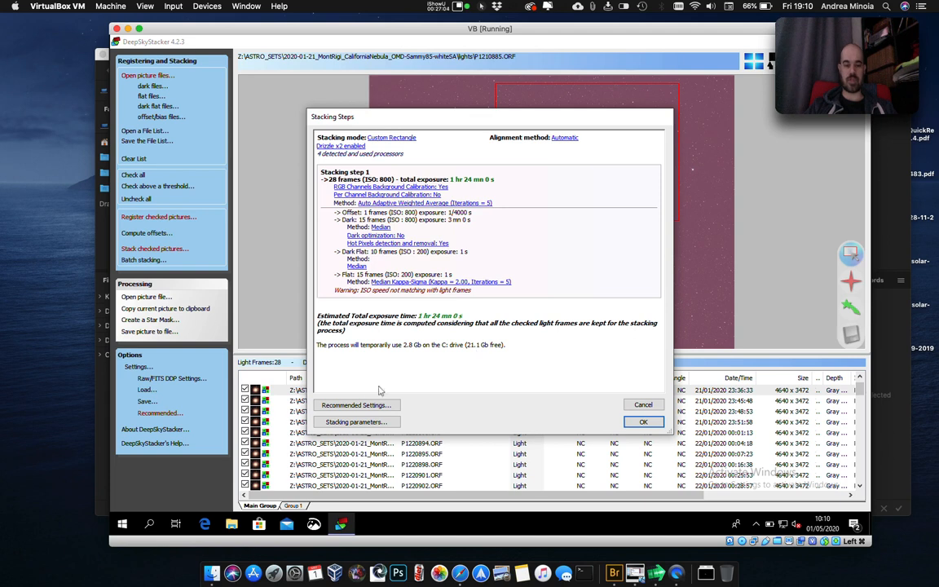
# Try 3x Drizzle for the custom rectangle in the stacking parameters and accept it to update the stacking steps summary.
pyautogui.click(357, 423)
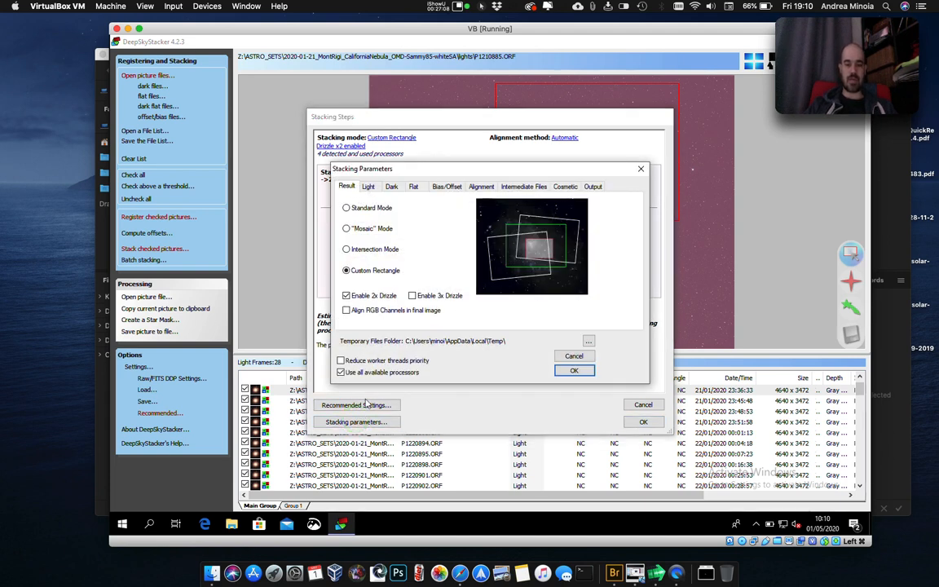
pyautogui.click(412, 295)
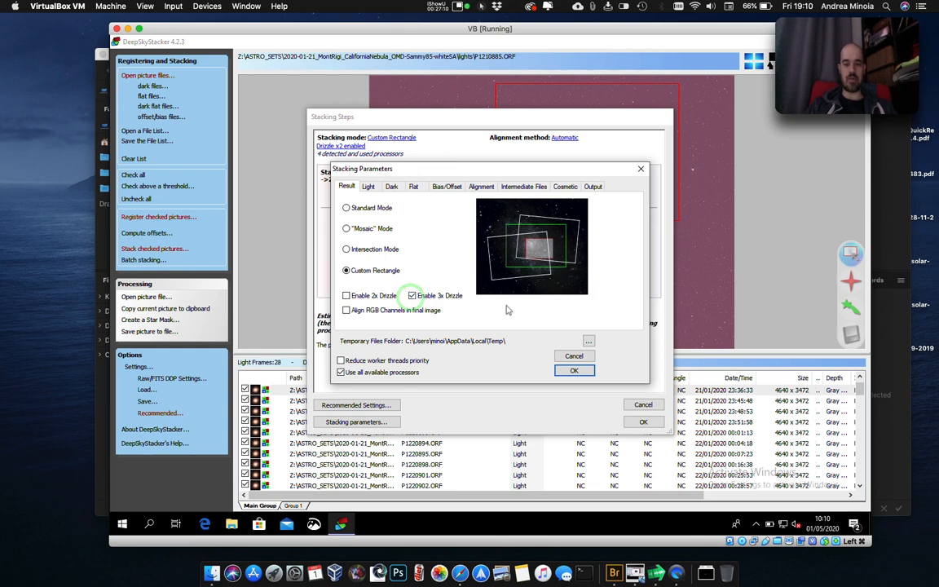
pyautogui.click(575, 372)
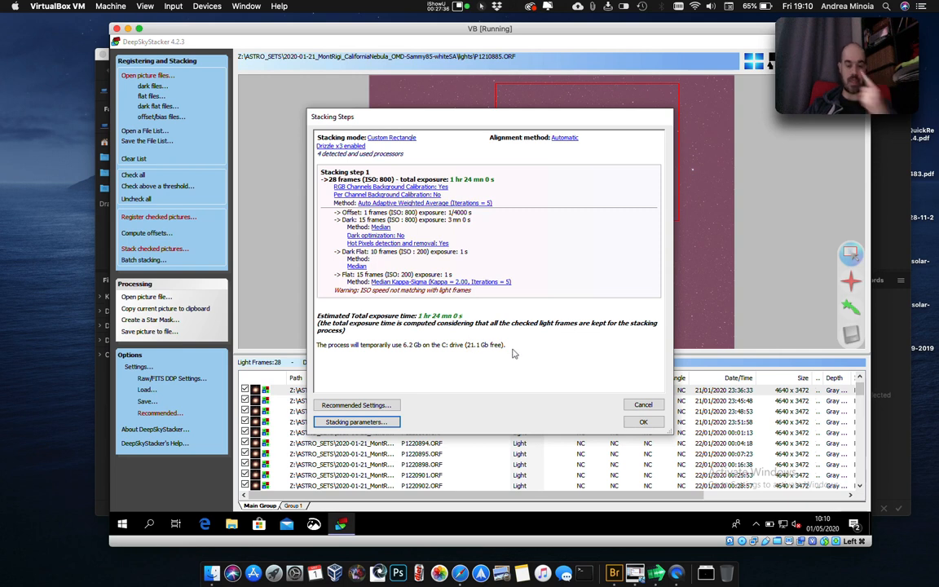
# Enable 2x Drizzle again in the stacking parameters, accept them, and confirm the stacking steps to start registering and stacking.
pyautogui.click(372, 421)
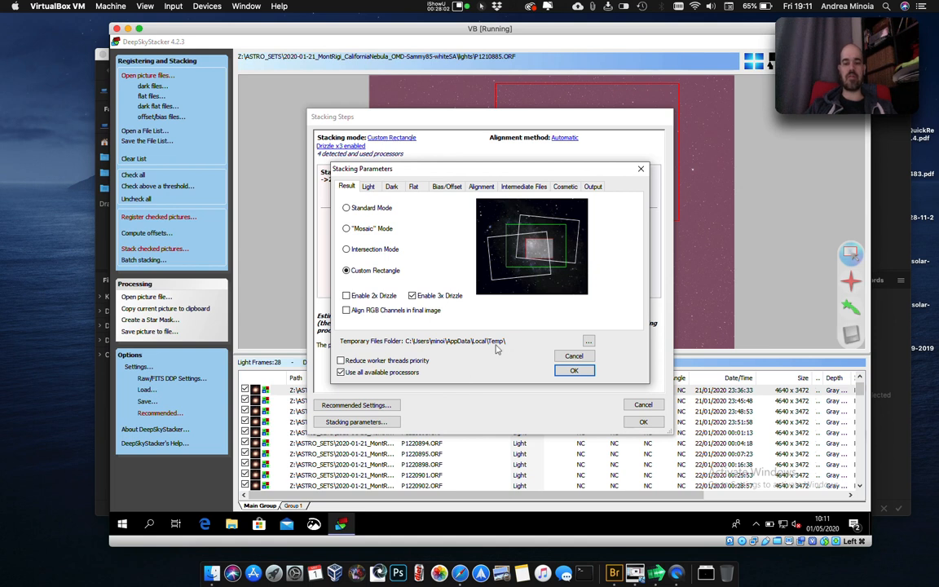
pyautogui.click(347, 296)
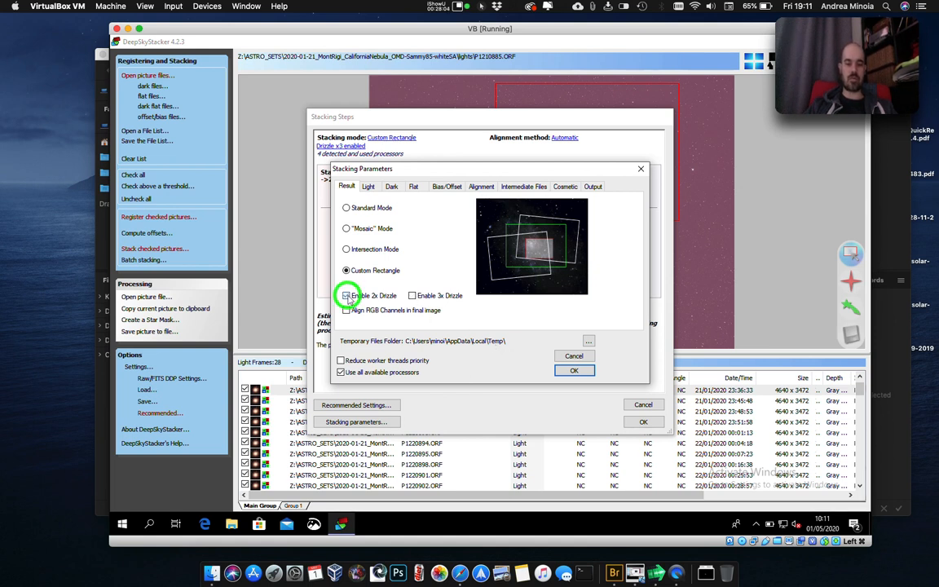
pyautogui.click(579, 368)
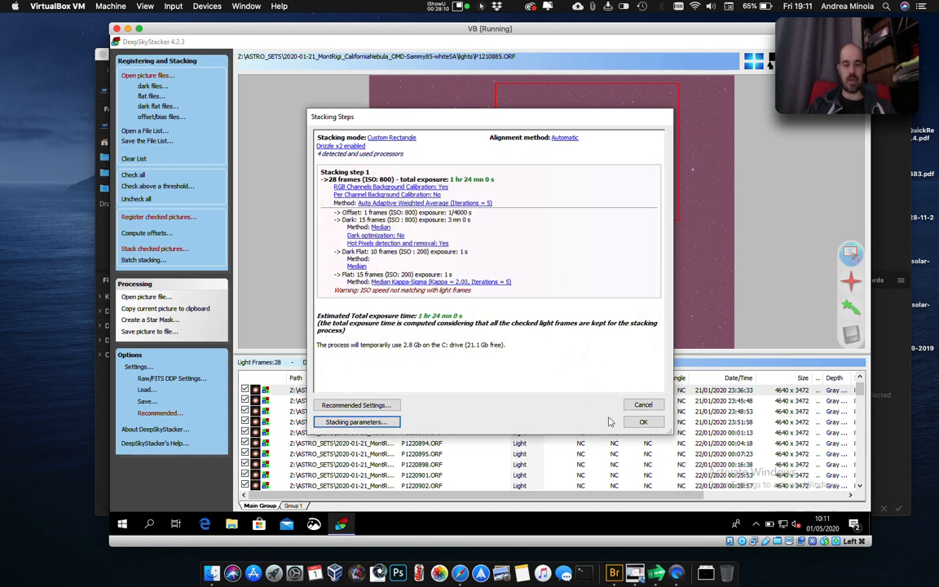
pyautogui.click(643, 421)
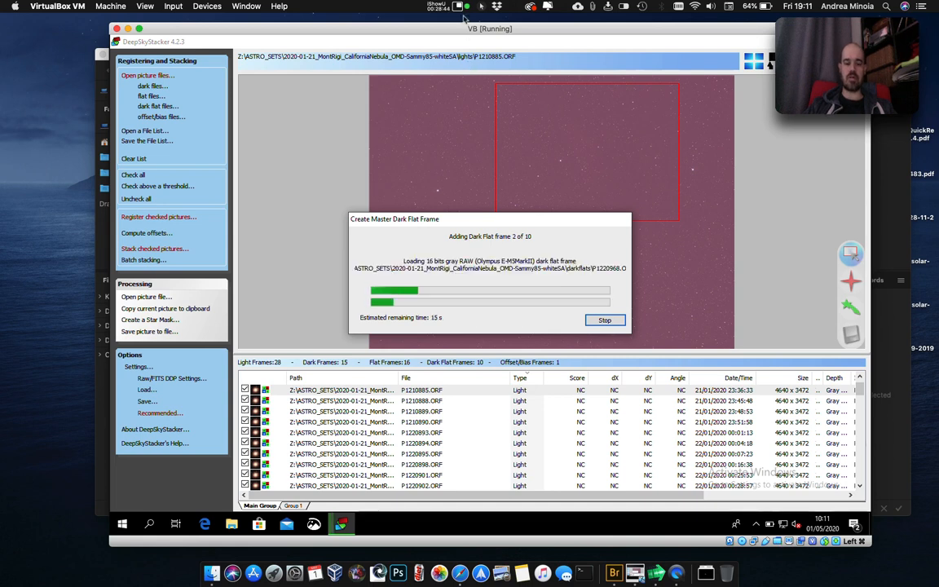
pyautogui.click(413, 16)
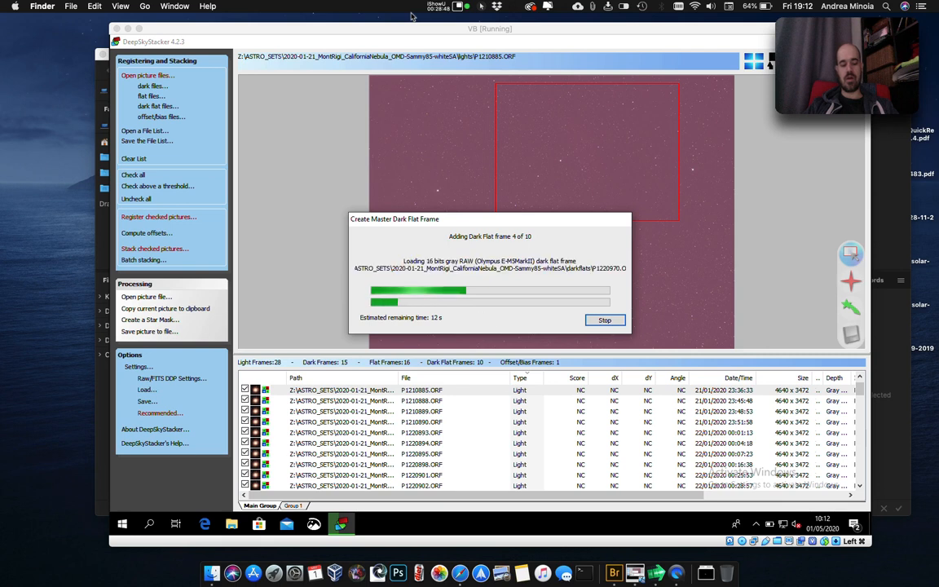
pyautogui.click(469, 9)
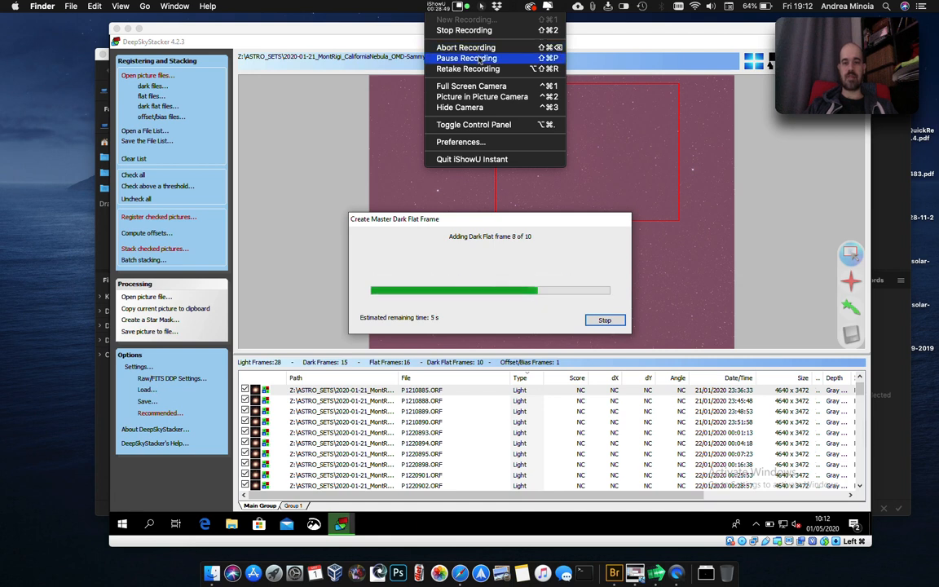
pyautogui.click(481, 58)
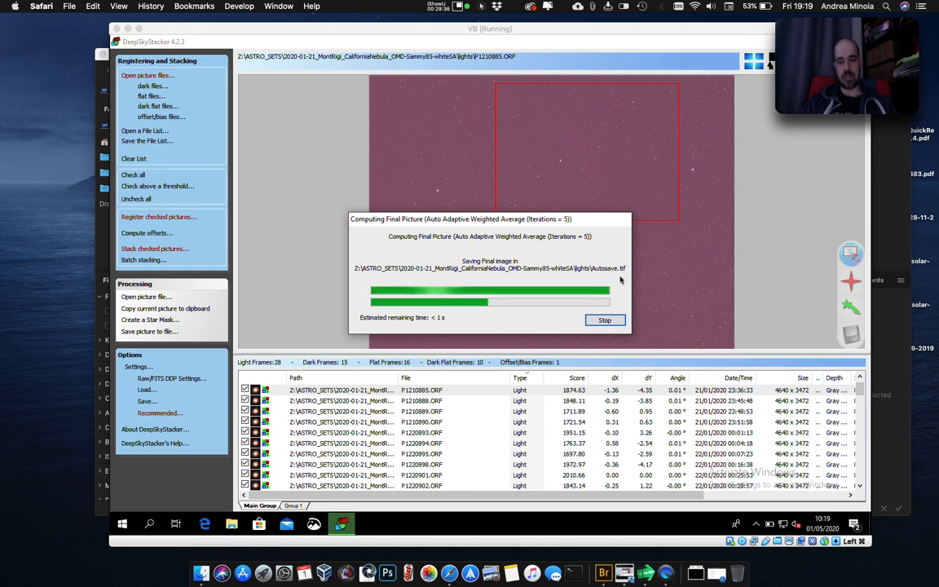
pyautogui.click(584, 272)
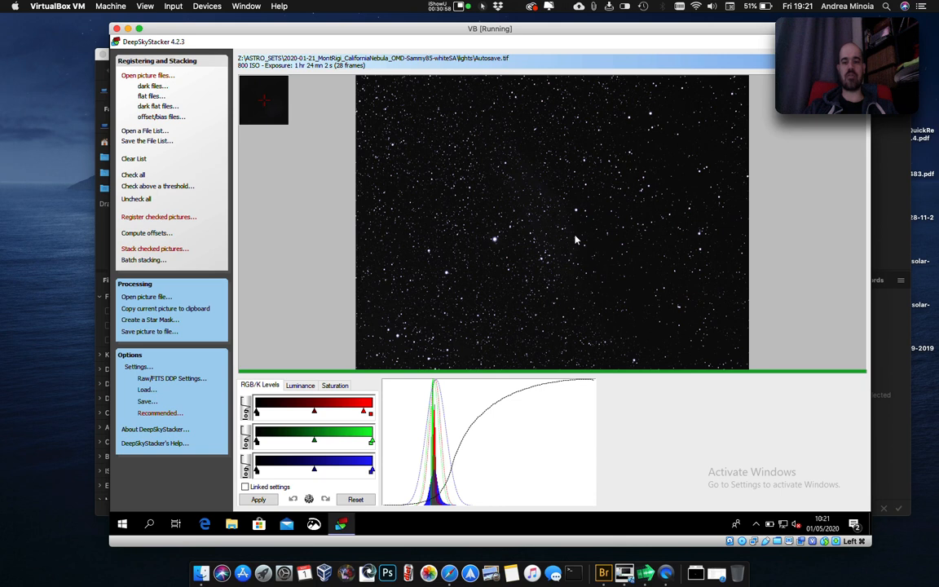
# Adjust the stacked picture's luminance to Darkness 81.9, Midtone 6° and 31.6, and Highlight 56.7.
pyautogui.click(304, 386)
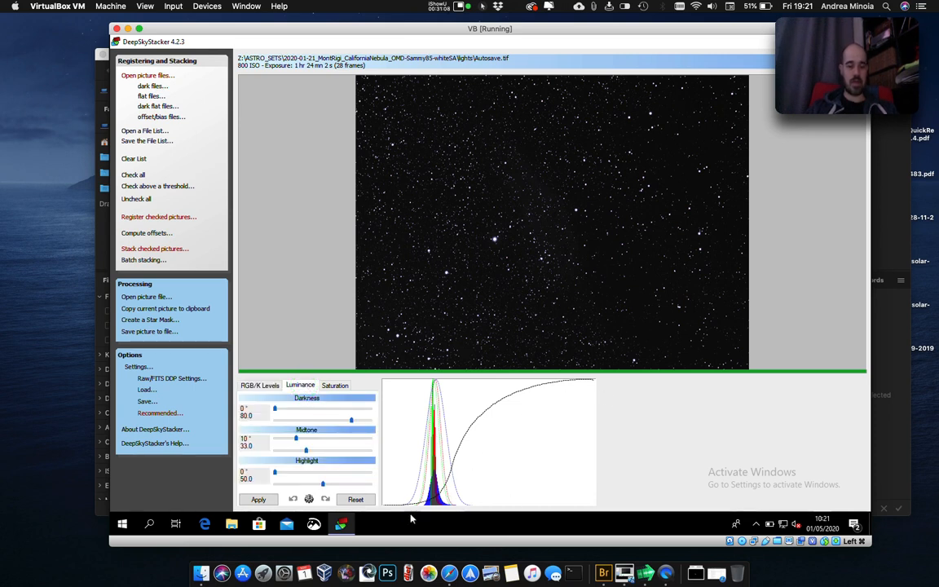
pyautogui.click(352, 420)
pyautogui.moveTo(353, 420); pyautogui.dragTo(356, 420)
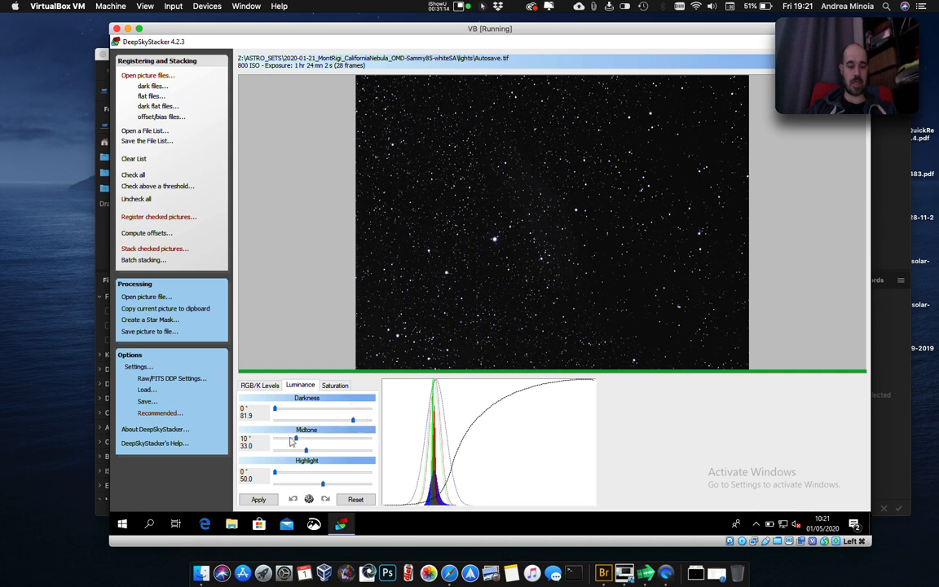
pyautogui.moveTo(295, 443)
pyautogui.mouseDown()
pyautogui.moveTo(287, 439)
pyautogui.moveTo(323, 454)
pyautogui.moveTo(306, 451)
pyautogui.mouseUp()
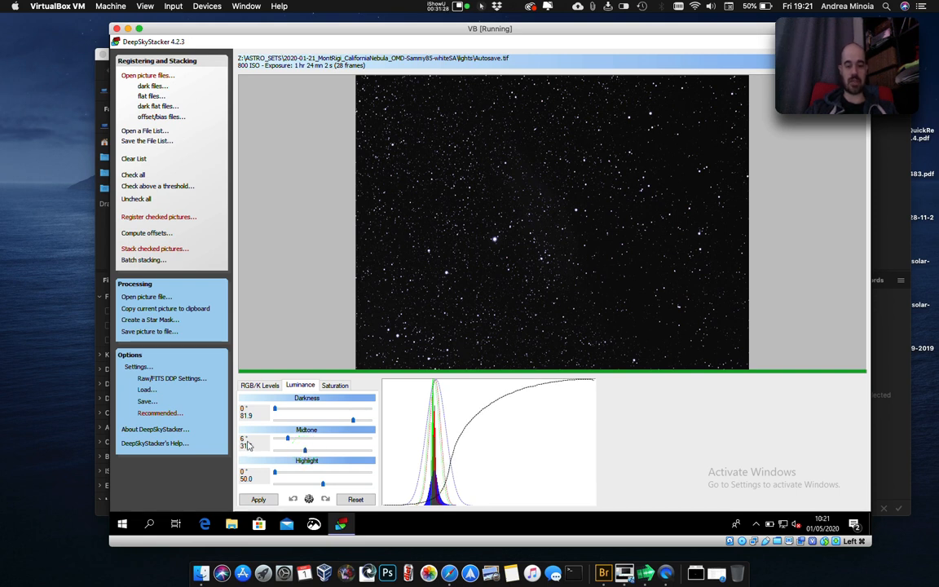
pyautogui.moveTo(323, 485); pyautogui.dragTo(332, 487)
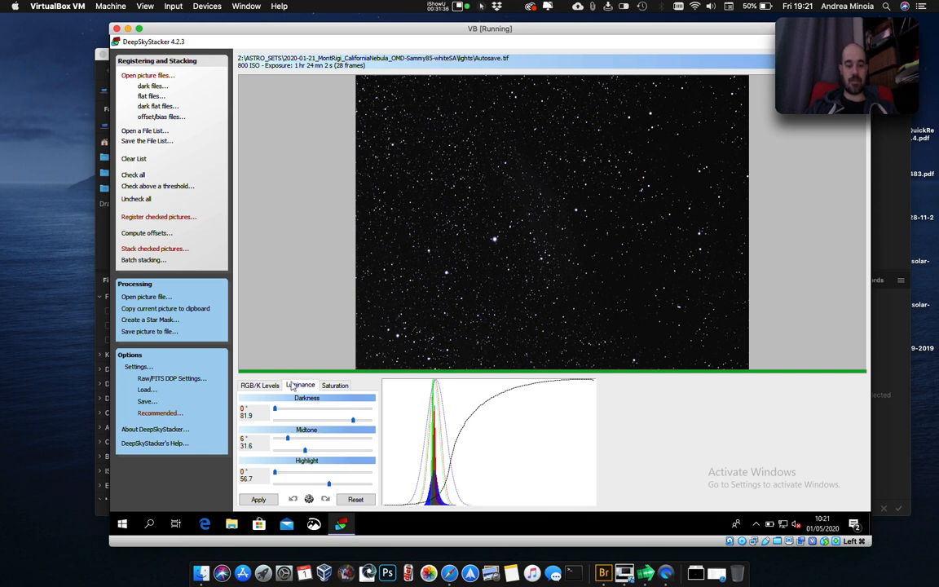
# Shift the midtone markers of the red, green and blue levels slightly toward the bright end and apply the adjustments.
pyautogui.click(248, 385)
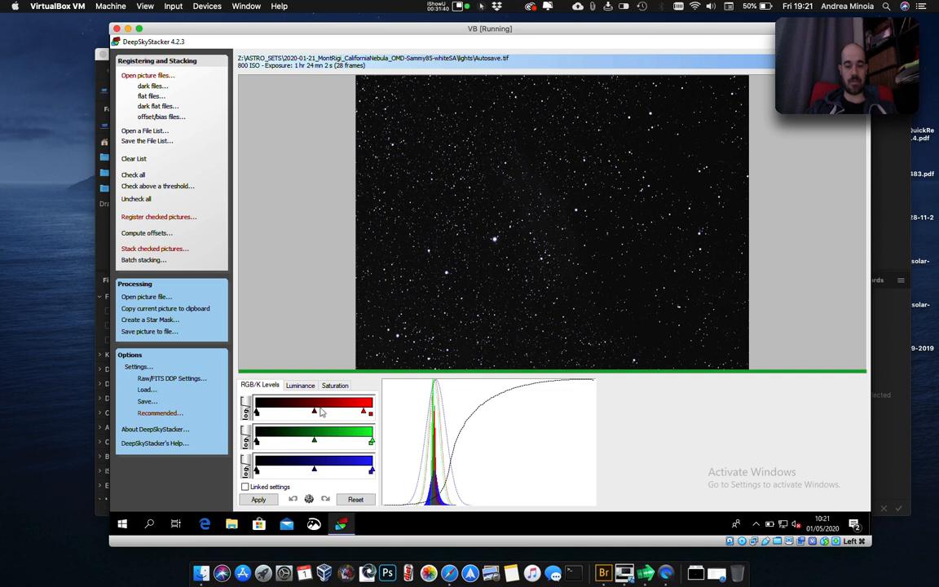
pyautogui.moveTo(313, 410); pyautogui.dragTo(319, 471)
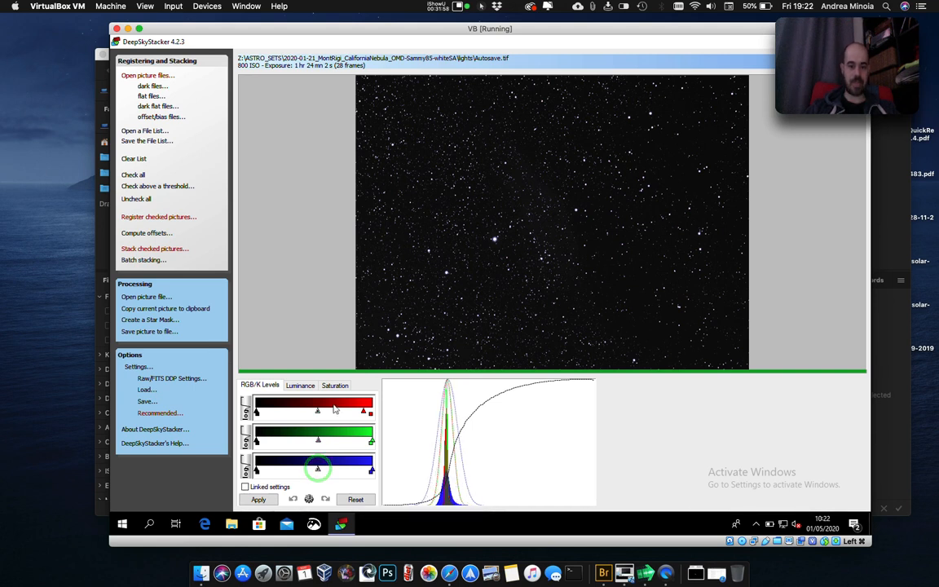
pyautogui.click(338, 385)
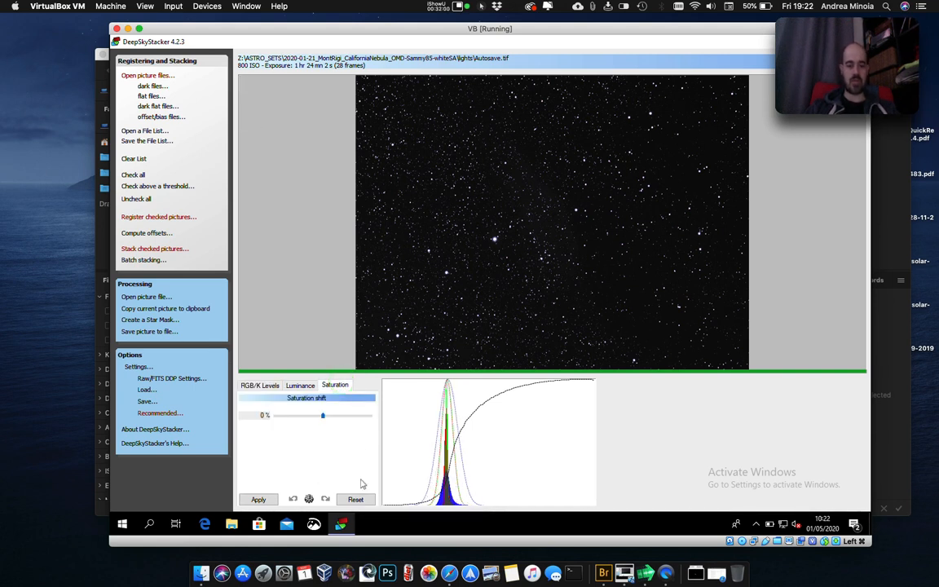
pyautogui.click(258, 499)
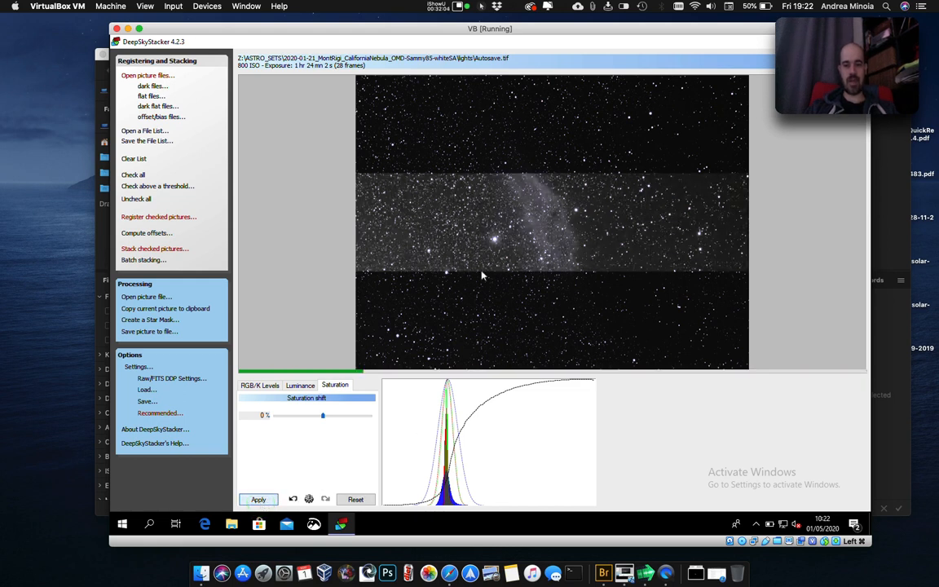
# Set the saturation shift to 20% and apply it to the stacked picture.
pyautogui.click(559, 239)
pyautogui.click(338, 419)
pyautogui.click(258, 499)
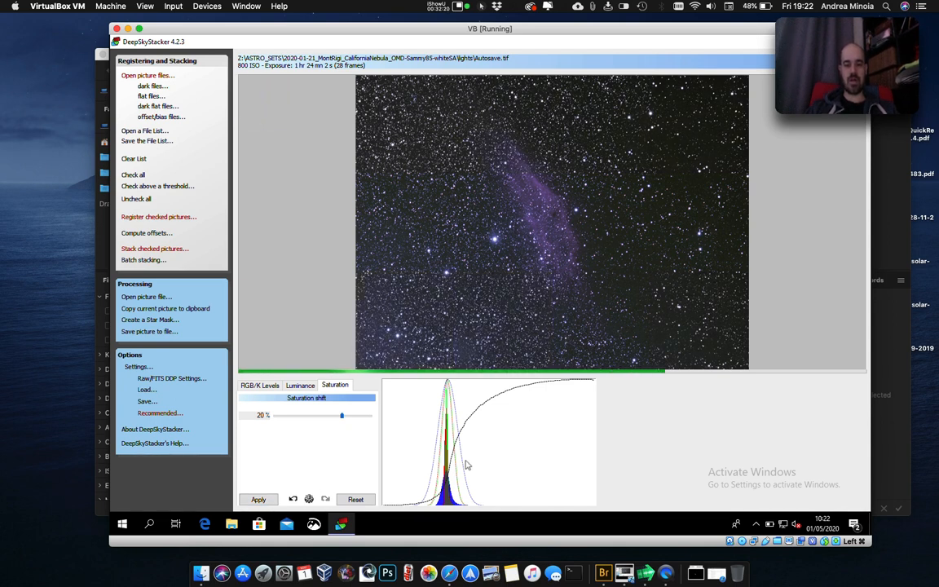
pyautogui.click(438, 500)
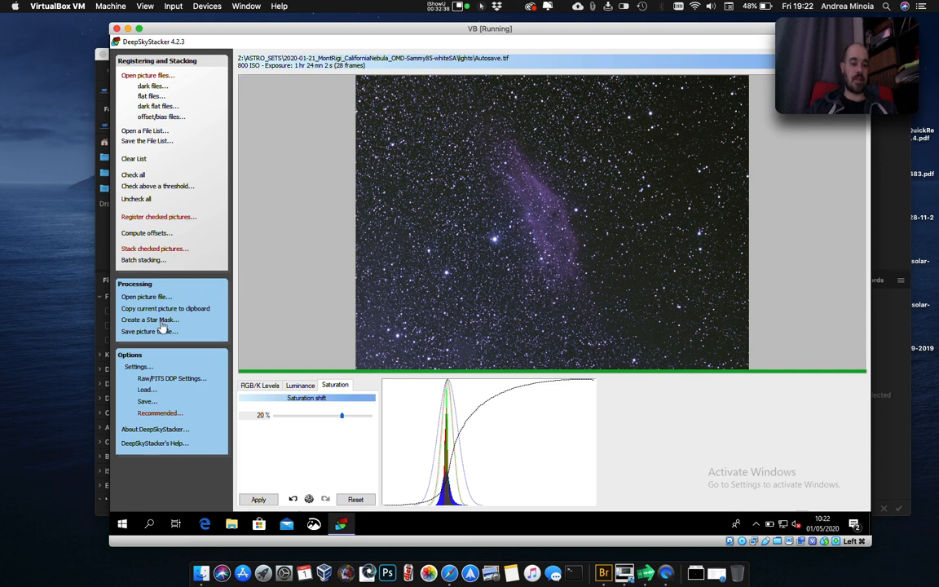
# Save the picture as DSS.TIF, an uncompressed 16-bit TIFF on drive Z:, with the adjustments embedded but not applied.
pyautogui.click(161, 336)
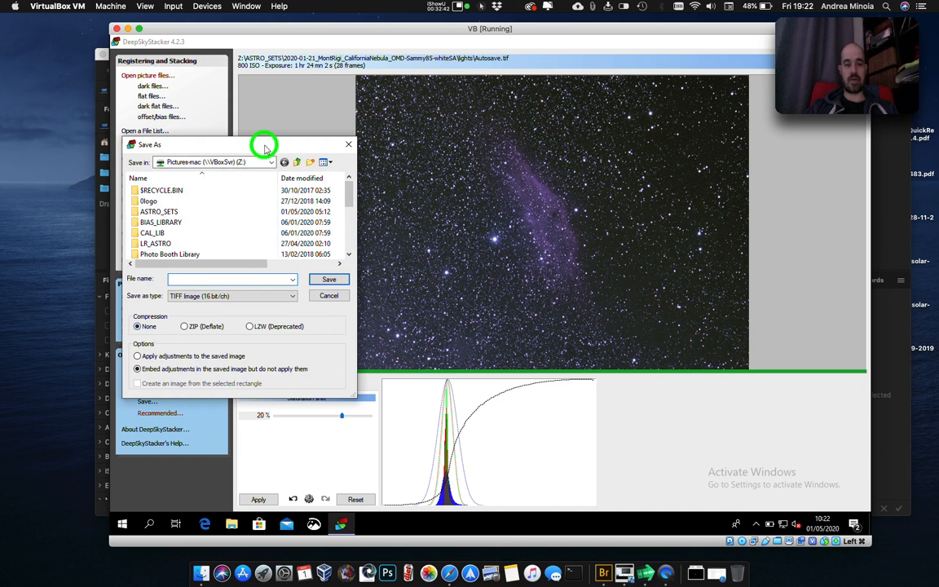
pyautogui.moveTo(263, 151); pyautogui.dragTo(414, 92)
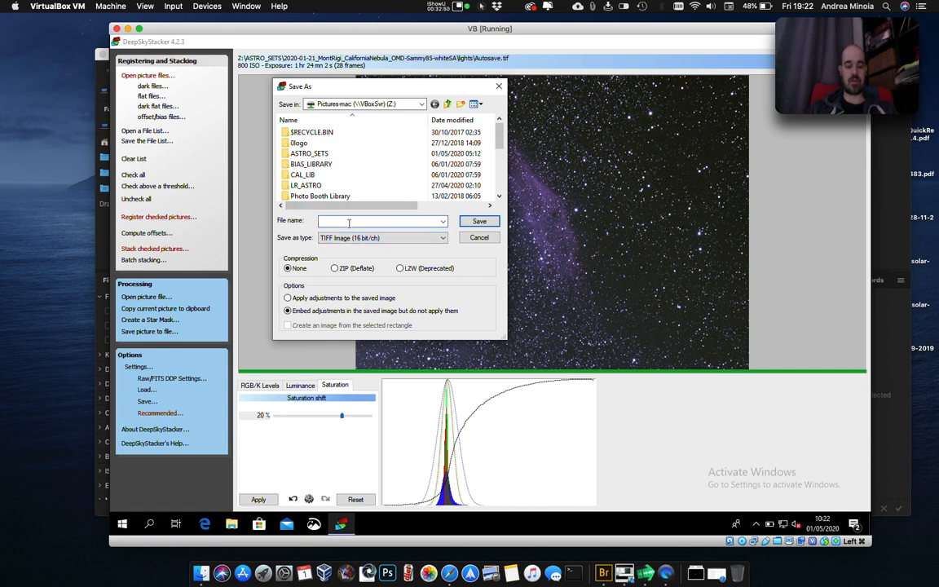
pyautogui.write('DSS')
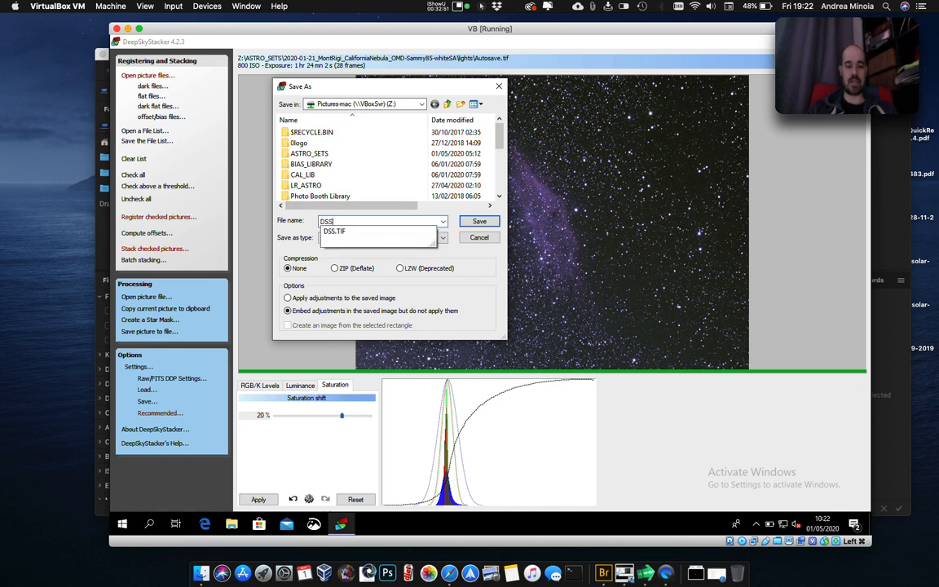
pyautogui.click(338, 232)
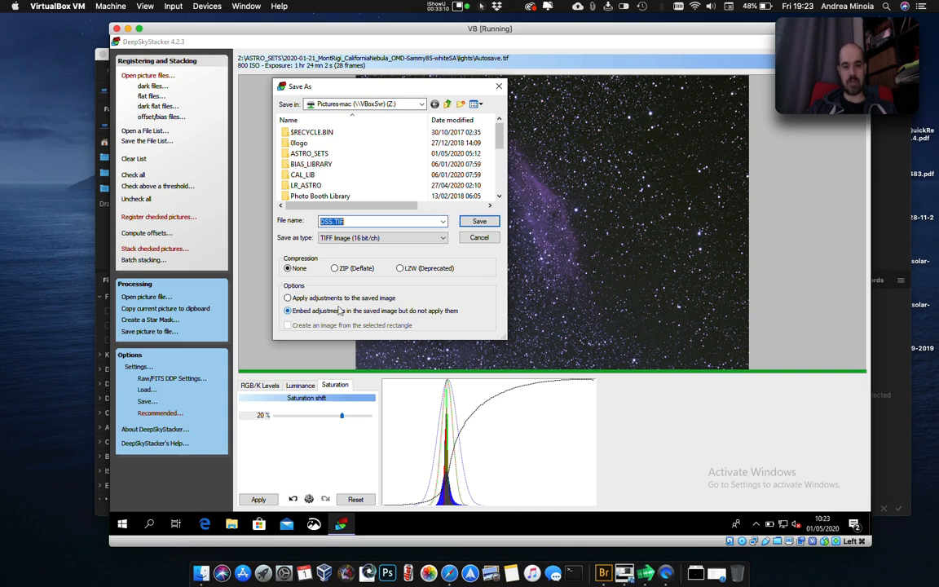
pyautogui.click(477, 221)
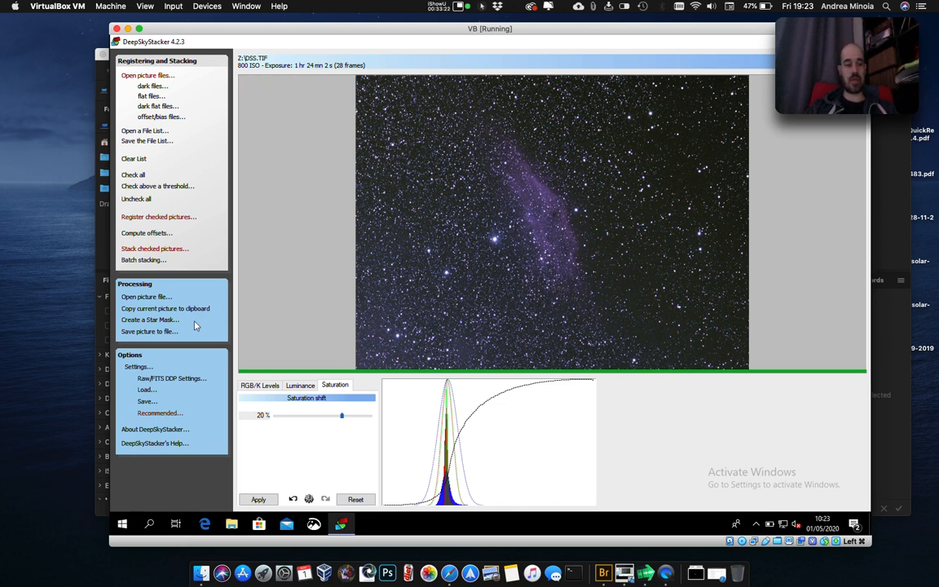
# Create a star mask with Bell-shaped stars and a 10% detection threshold, saving it as the TIFF image StarMask.
pyautogui.click(155, 318)
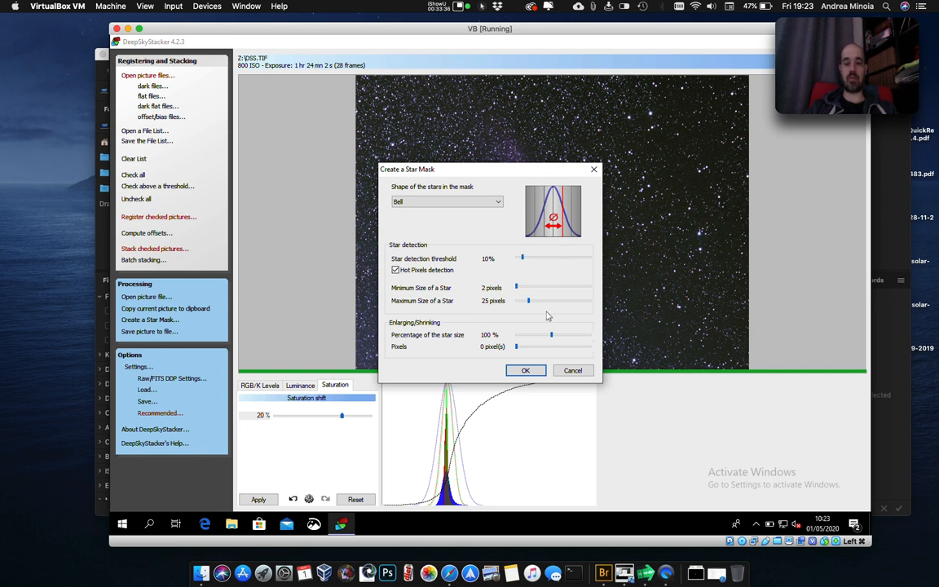
pyautogui.click(524, 372)
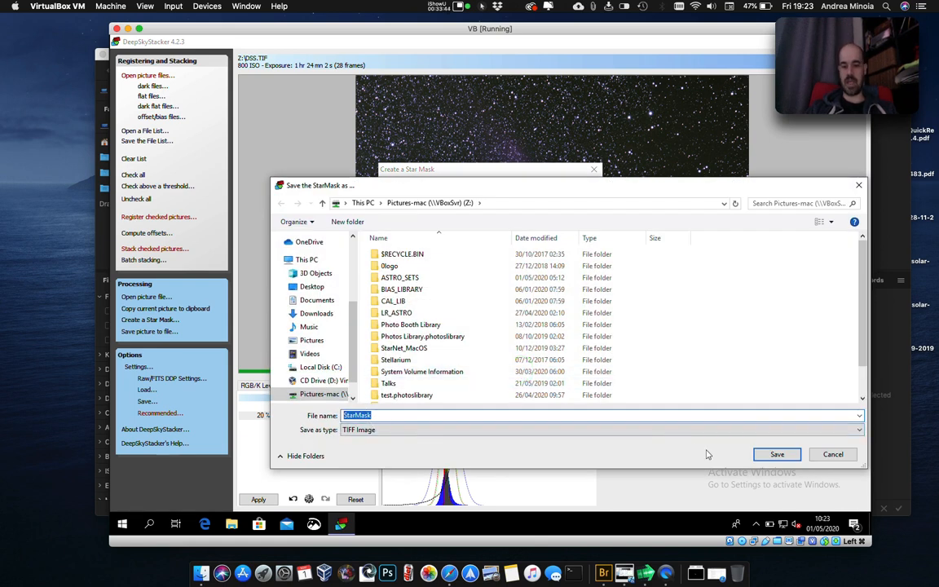
pyautogui.click(784, 454)
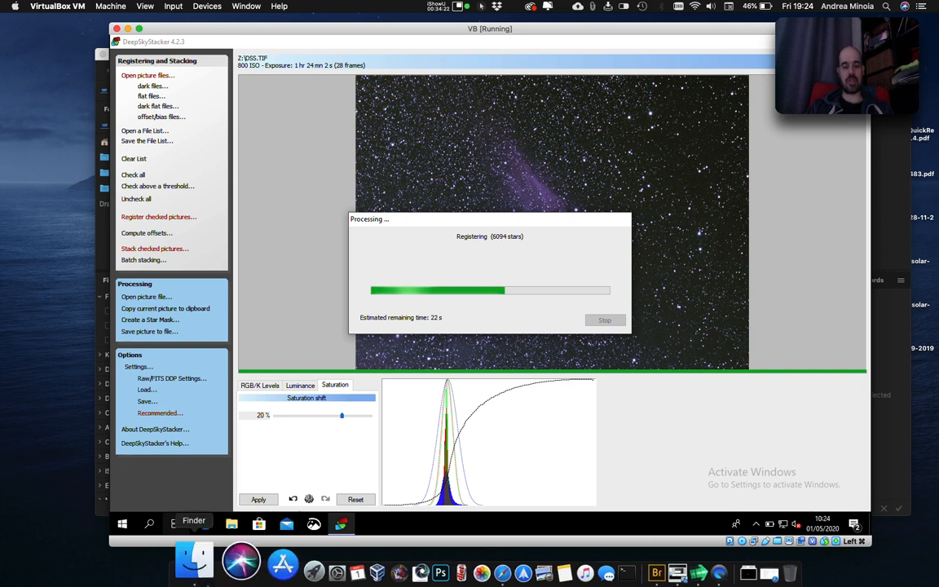
# Switch to Finder, open DSS.TIF from the Pictures folder in Photoshop, and activate the Move tool.
pyautogui.click(199, 562)
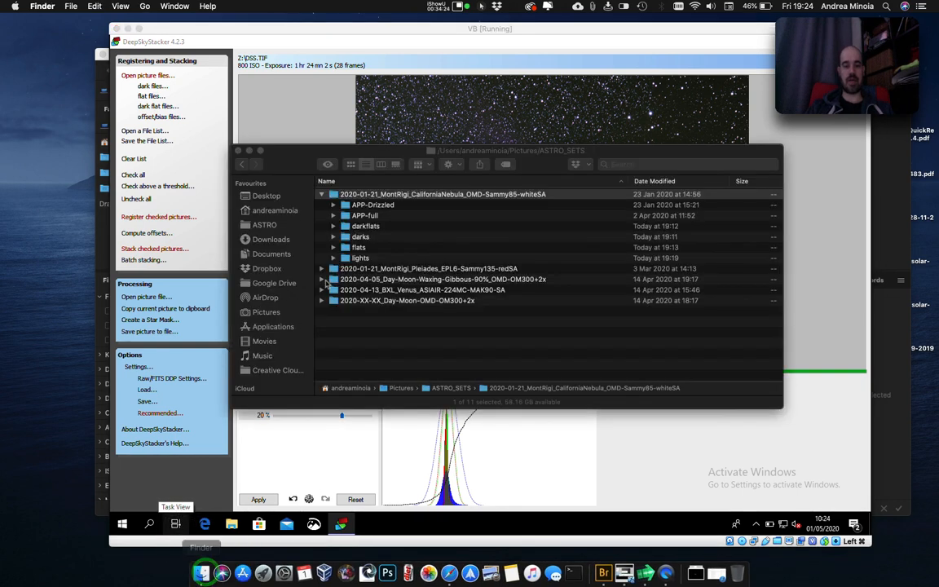
pyautogui.click(243, 164)
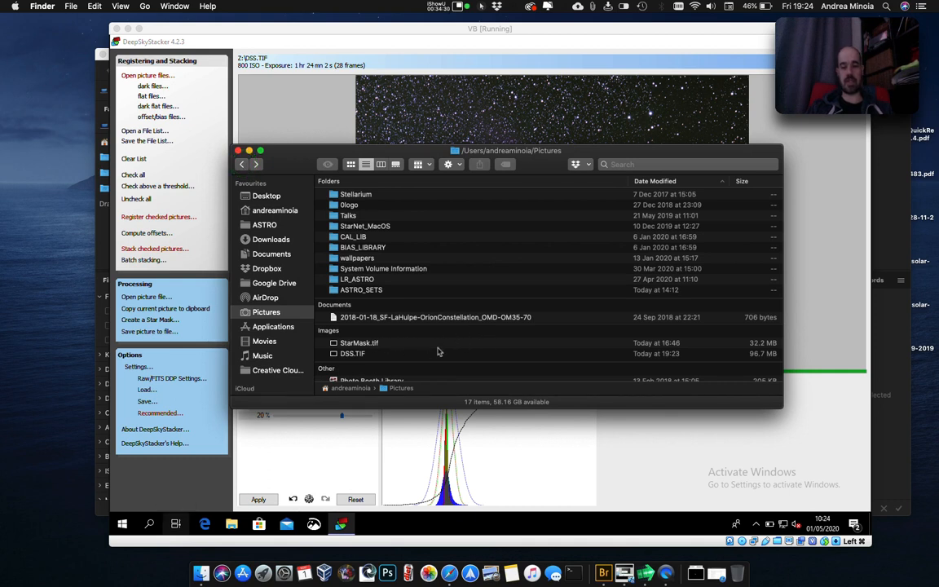
pyautogui.moveTo(416, 151); pyautogui.dragTo(379, 131)
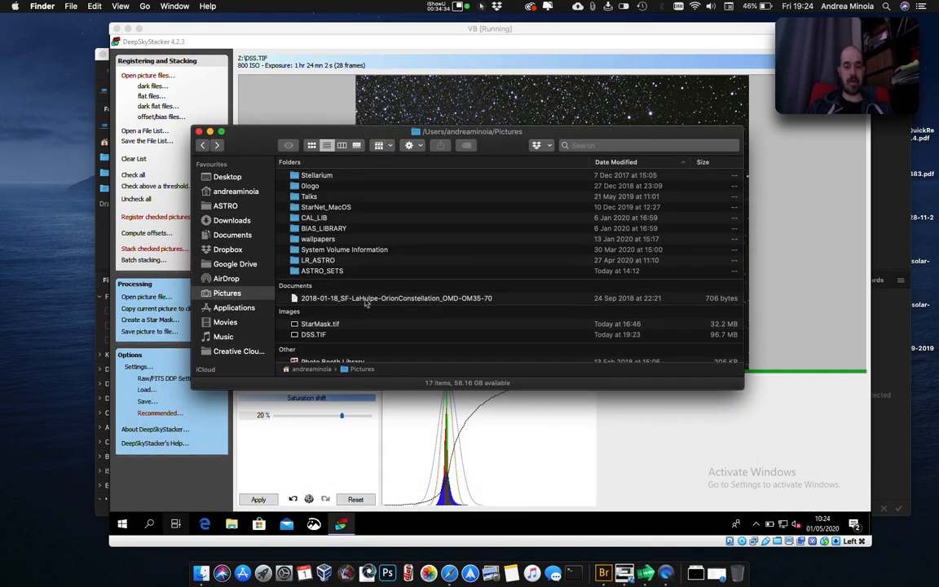
pyautogui.click(336, 336)
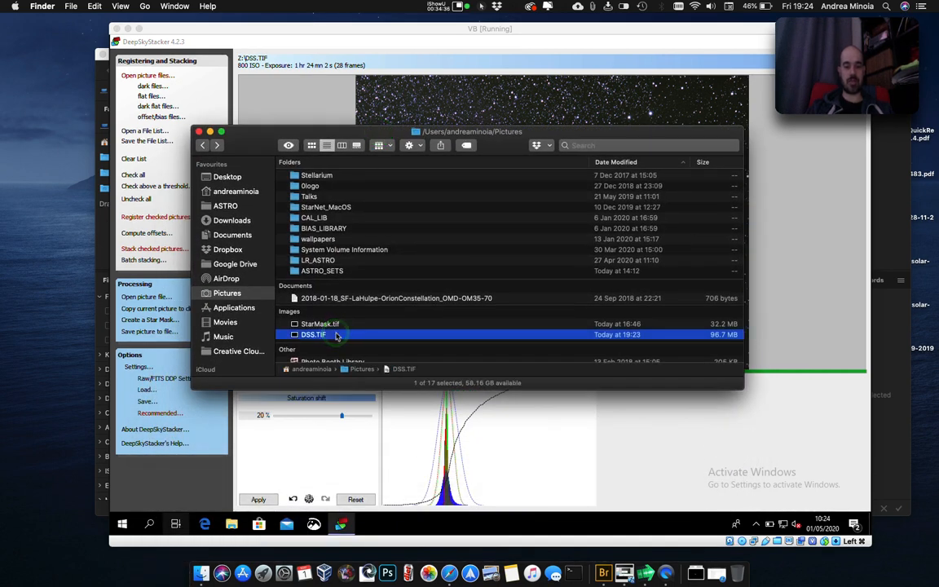
pyautogui.moveTo(336, 336); pyautogui.dragTo(391, 561)
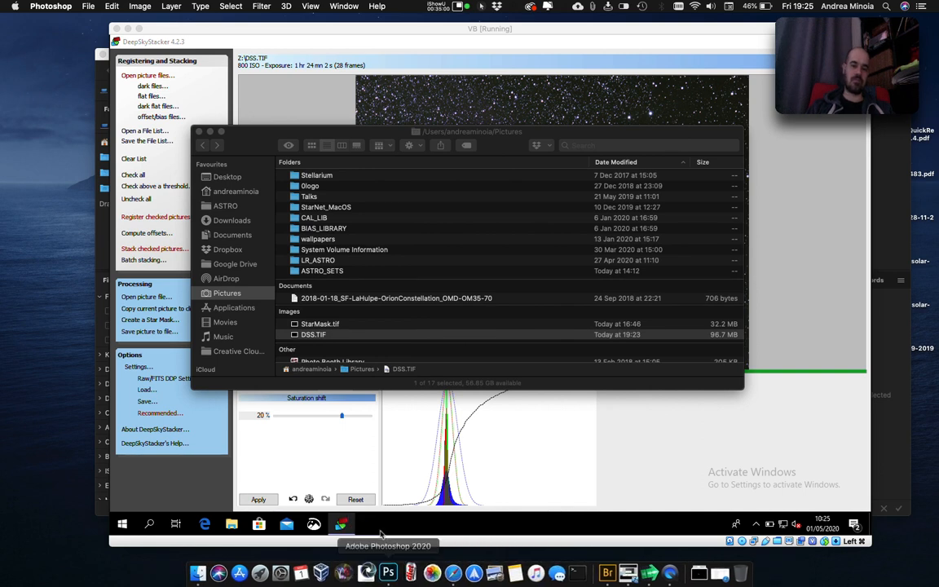
pyautogui.click(334, 573)
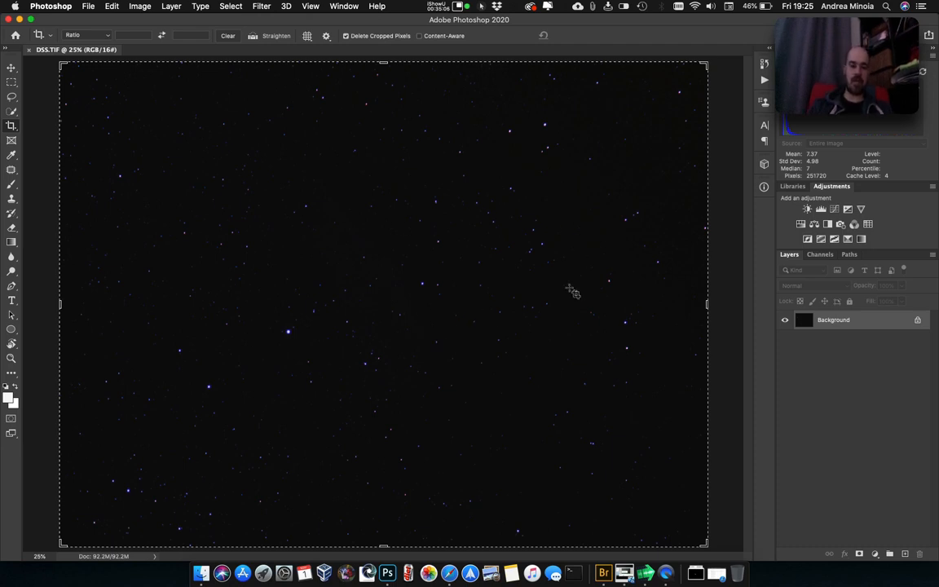
pyautogui.press('v')
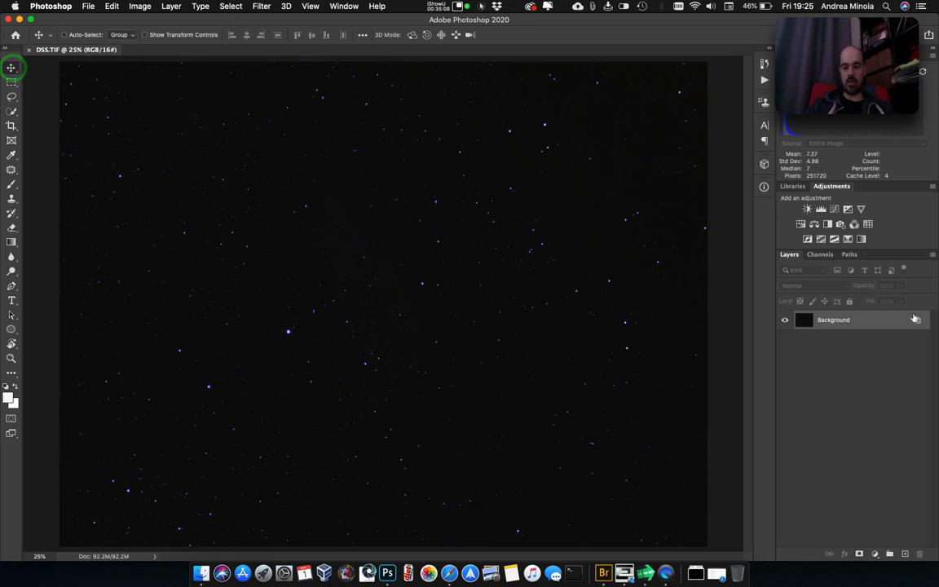
# Stretch the image with two successive Levels adjustments that brighten the midtones, setting the first midtone value to 2.02.
pyautogui.press('super+l')
pyautogui.moveTo(605, 275); pyautogui.dragTo(567, 274)
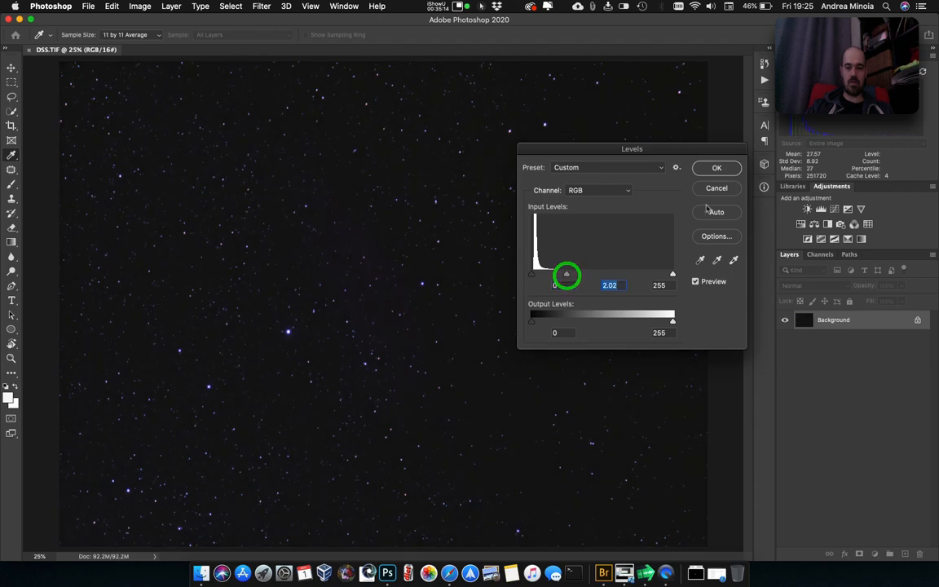
pyautogui.click(724, 171)
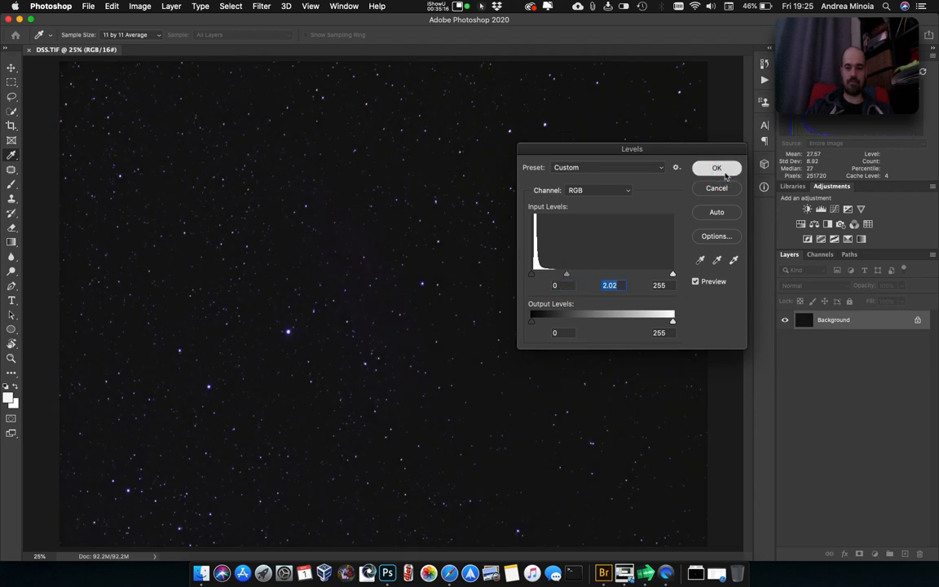
pyautogui.press('super+l')
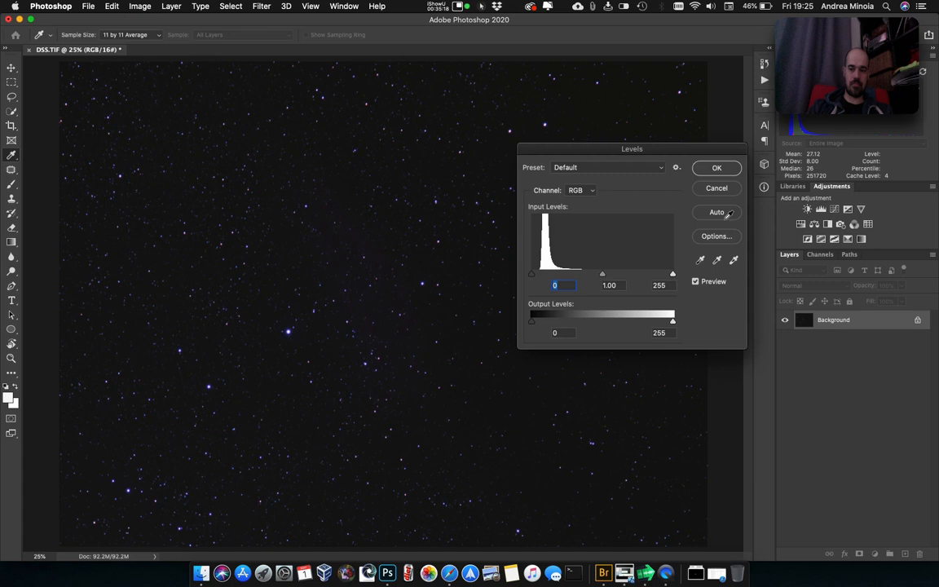
pyautogui.moveTo(603, 276); pyautogui.dragTo(582, 279)
pyautogui.click(717, 168)
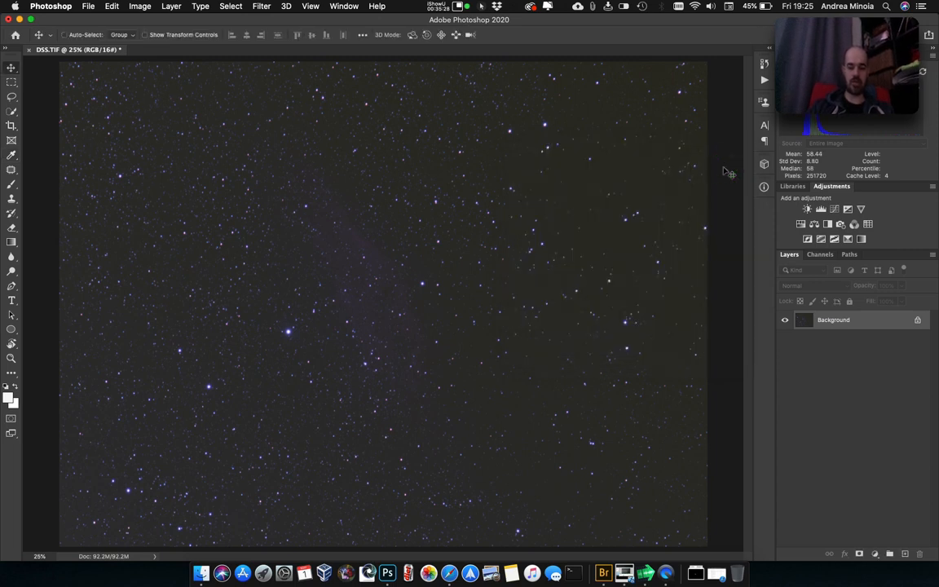
# Apply another Levels adjustment with the black point at 32 and the midtone value at 1.67.
pyautogui.press('super+l')
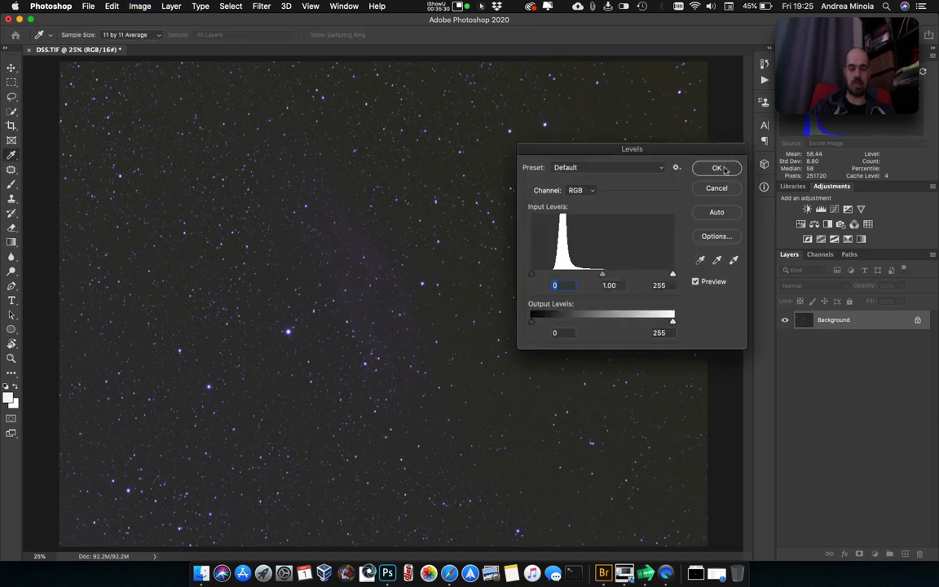
pyautogui.moveTo(604, 276)
pyautogui.mouseDown()
pyautogui.moveTo(540, 274)
pyautogui.moveTo(589, 274)
pyautogui.mouseUp()
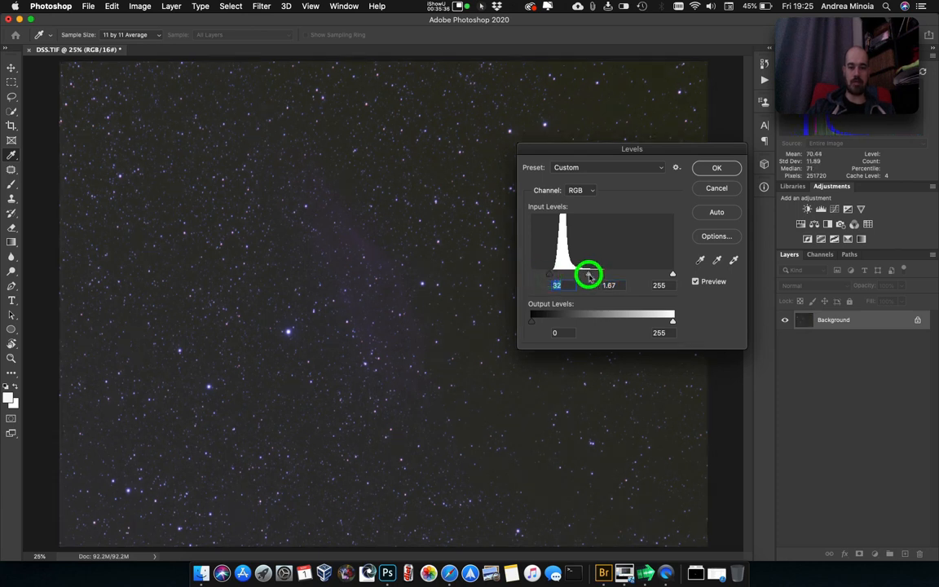
pyautogui.click(718, 172)
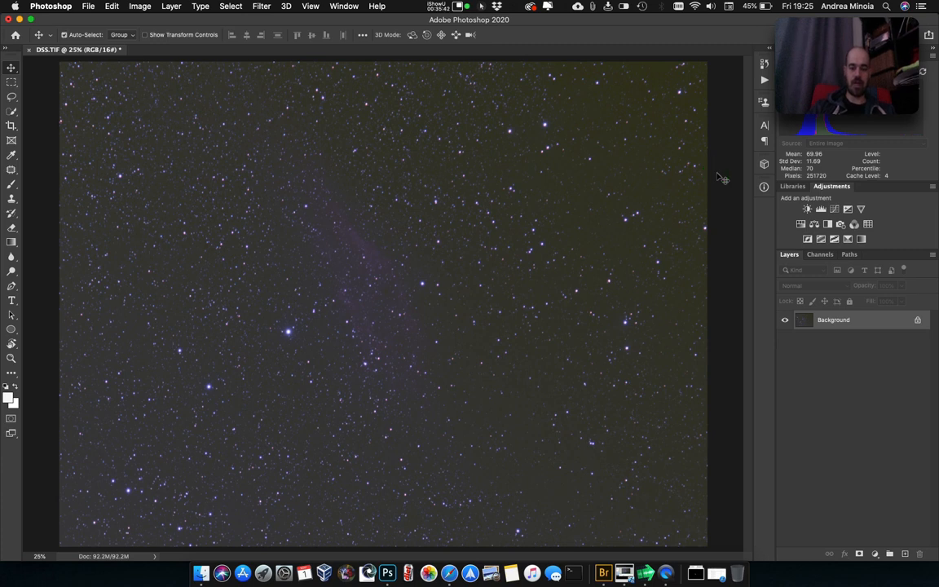
# In a Curves adjustment, raise the black point of both the red and green channels to an input of 39.
pyautogui.press('super+m')
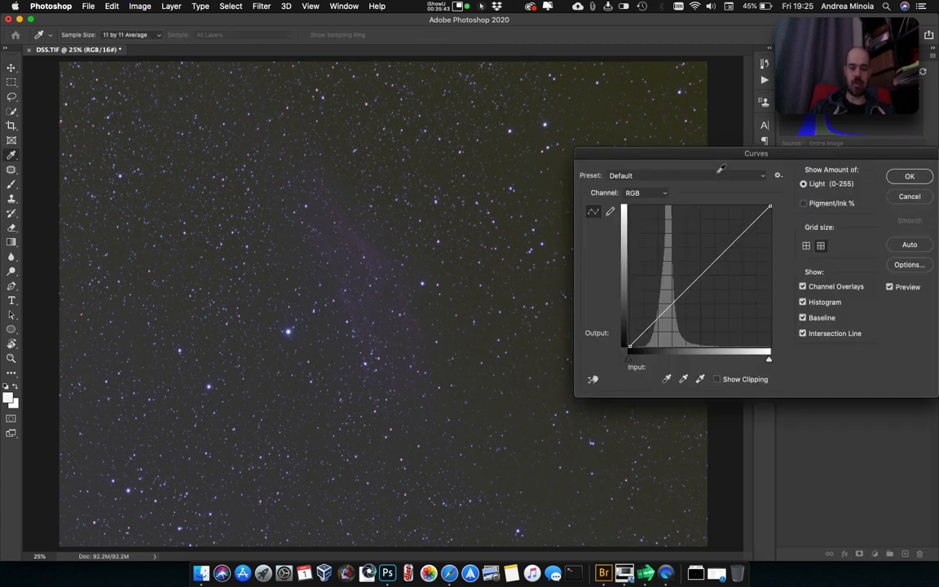
pyautogui.click(665, 196)
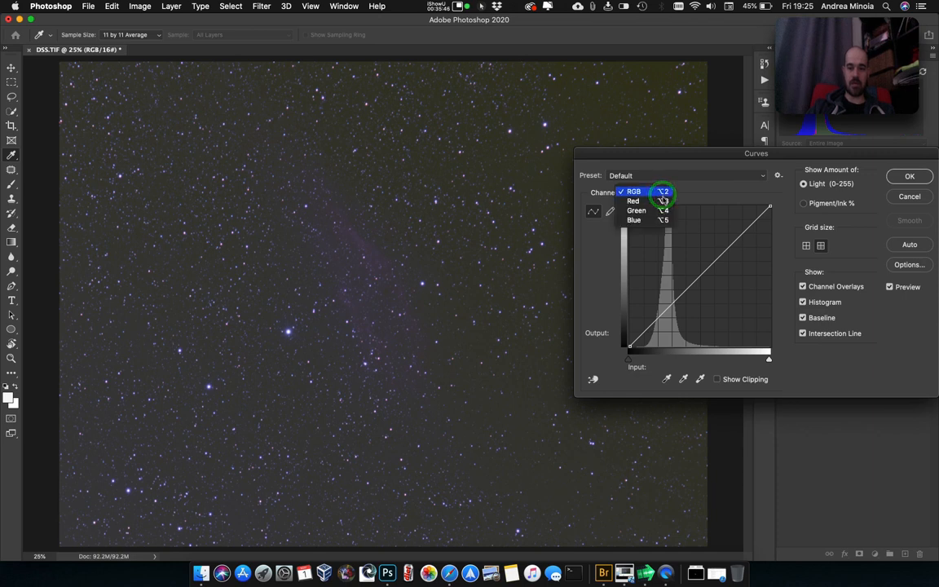
pyautogui.click(663, 201)
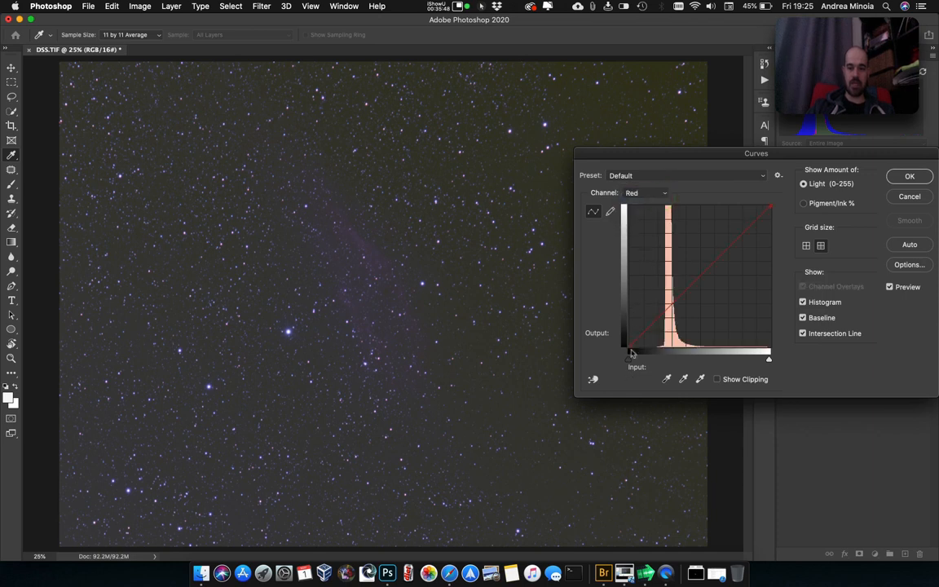
pyautogui.moveTo(630, 362); pyautogui.dragTo(652, 366)
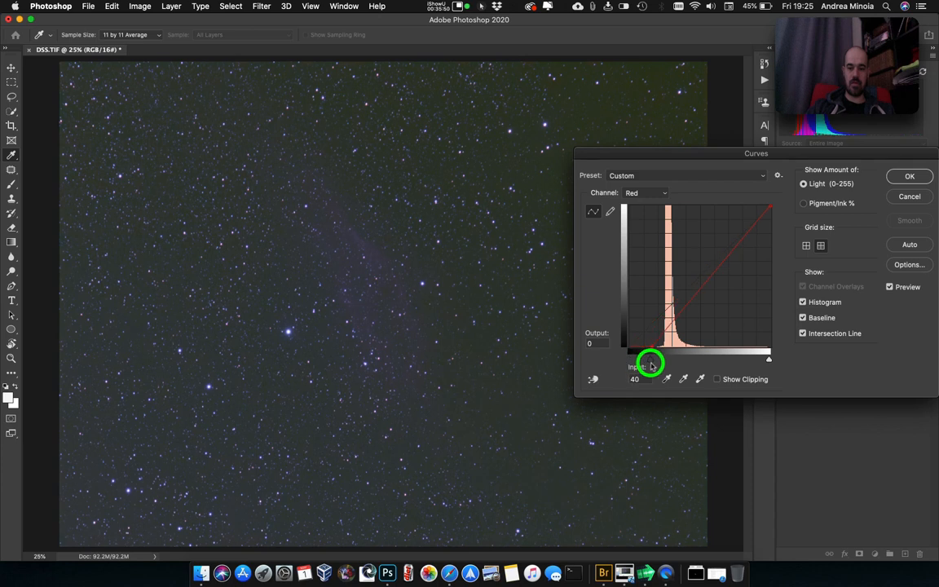
pyautogui.click(639, 193)
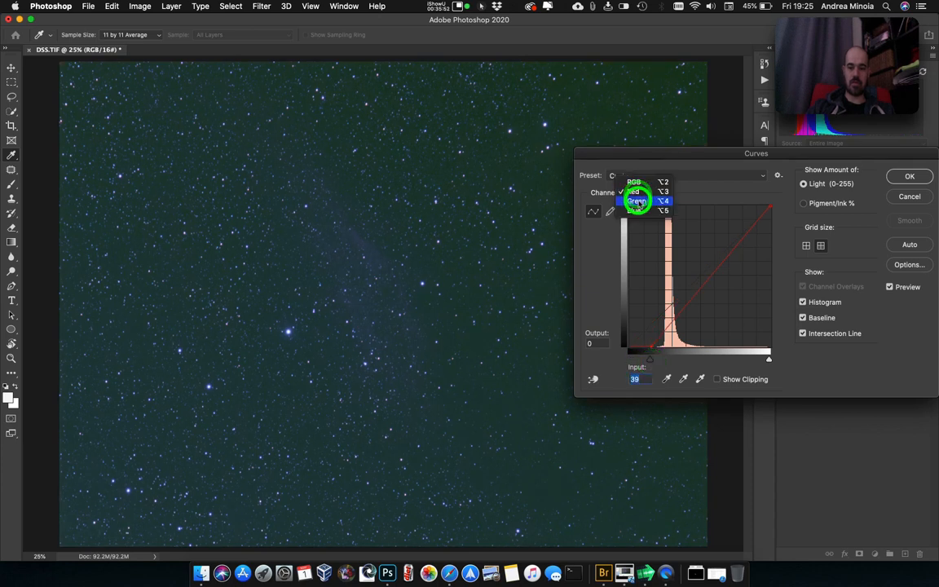
pyautogui.click(639, 200)
pyautogui.moveTo(629, 360); pyautogui.dragTo(649, 360)
# Slightly raise the blue channel's black point, lower its curve from about input 65 to output 51, and apply the Curves adjustment.
pyautogui.click(650, 194)
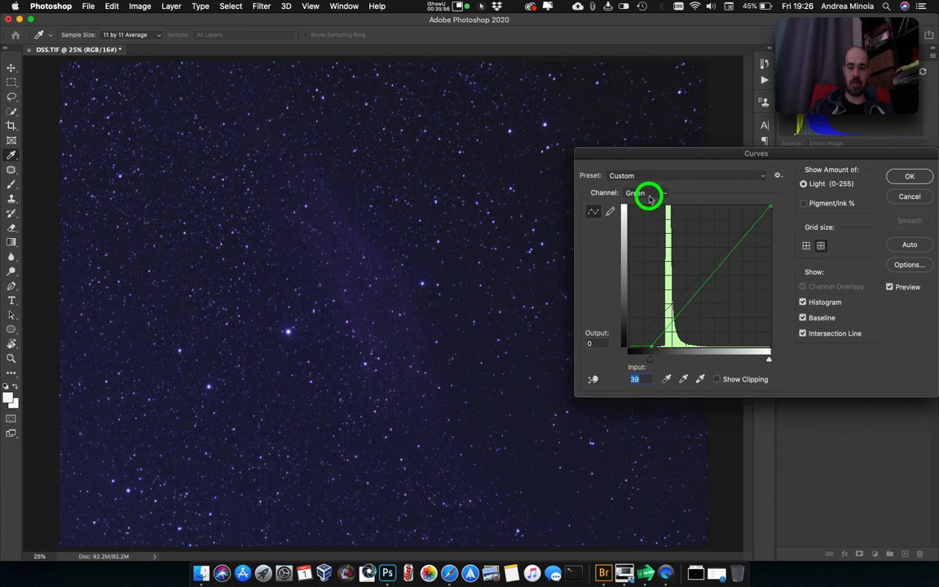
pyautogui.click(649, 201)
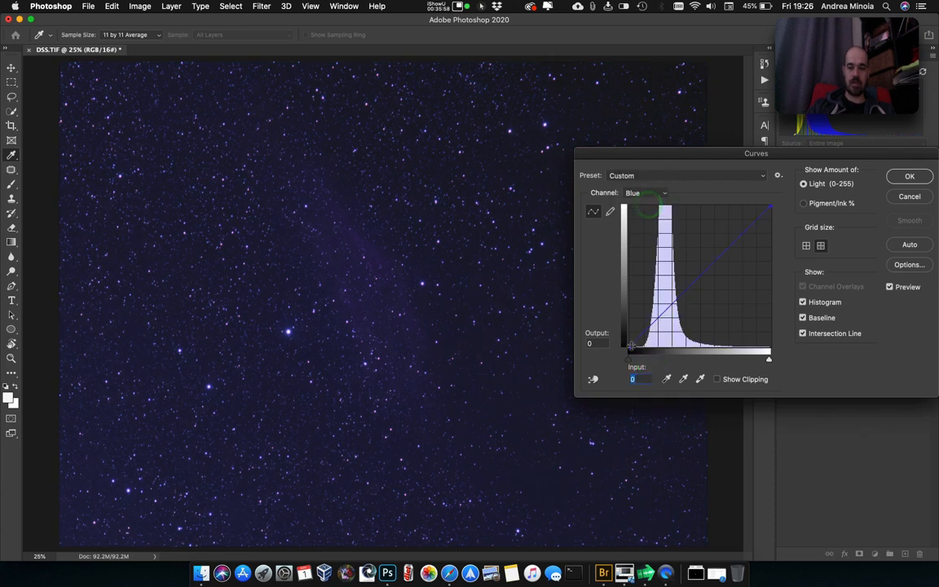
pyautogui.moveTo(631, 361); pyautogui.dragTo(632, 362)
pyautogui.moveTo(662, 315); pyautogui.dragTo(665, 318)
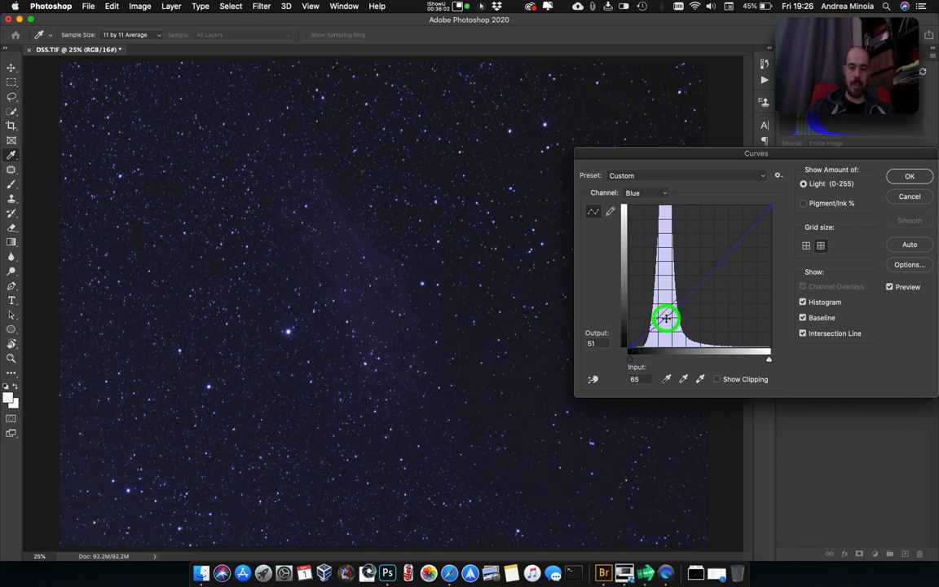
pyautogui.moveTo(635, 359); pyautogui.dragTo(634, 361)
pyautogui.click(663, 194)
pyautogui.click(656, 161)
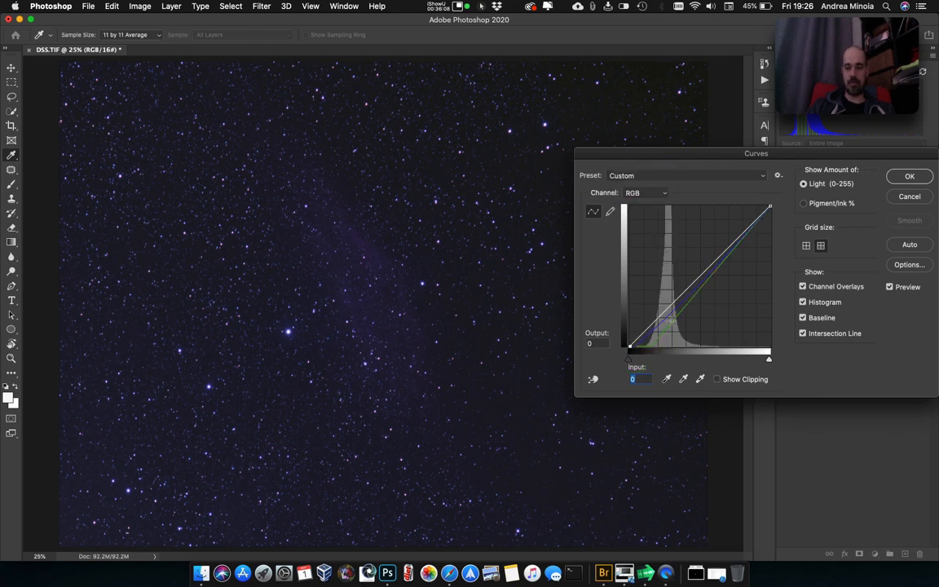
pyautogui.click(908, 177)
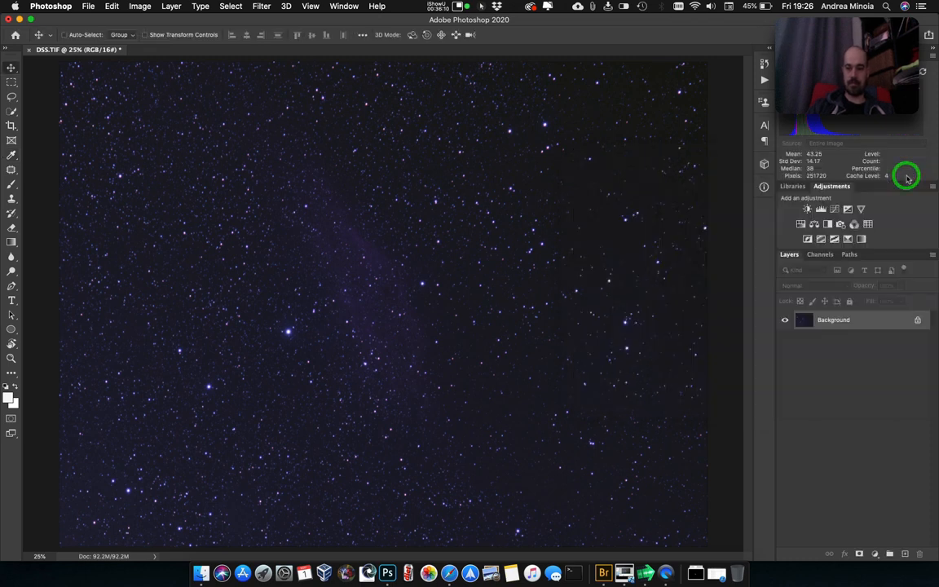
# Apply an S-shaped RGB curve with a lowered shadow point and a midtone point at about input 86, output 90.
pyautogui.press('super+m')
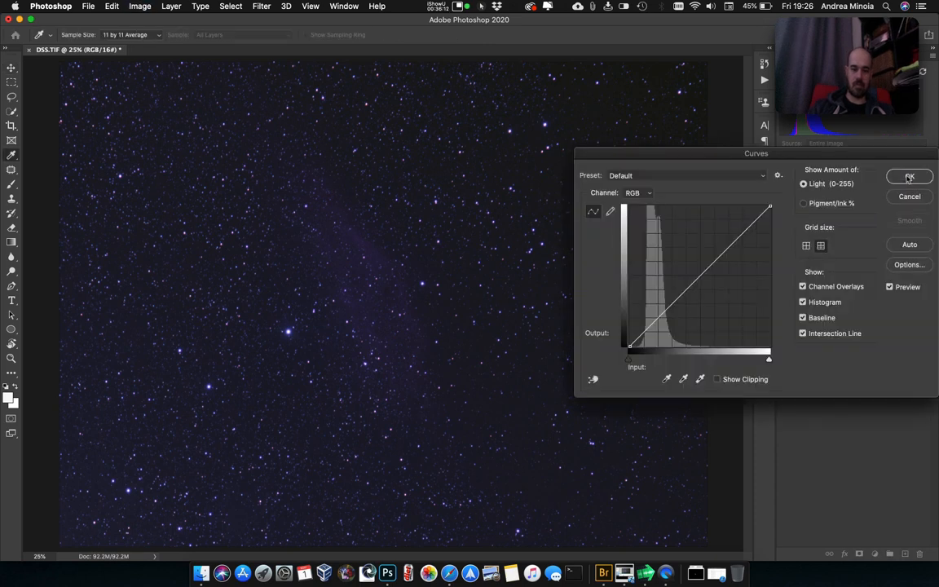
pyautogui.click(642, 332)
pyautogui.moveTo(643, 332); pyautogui.dragTo(646, 342)
pyautogui.click(683, 310)
pyautogui.moveTo(683, 310)
pyautogui.mouseDown()
pyautogui.moveTo(675, 287)
pyautogui.moveTo(677, 296)
pyautogui.mouseUp()
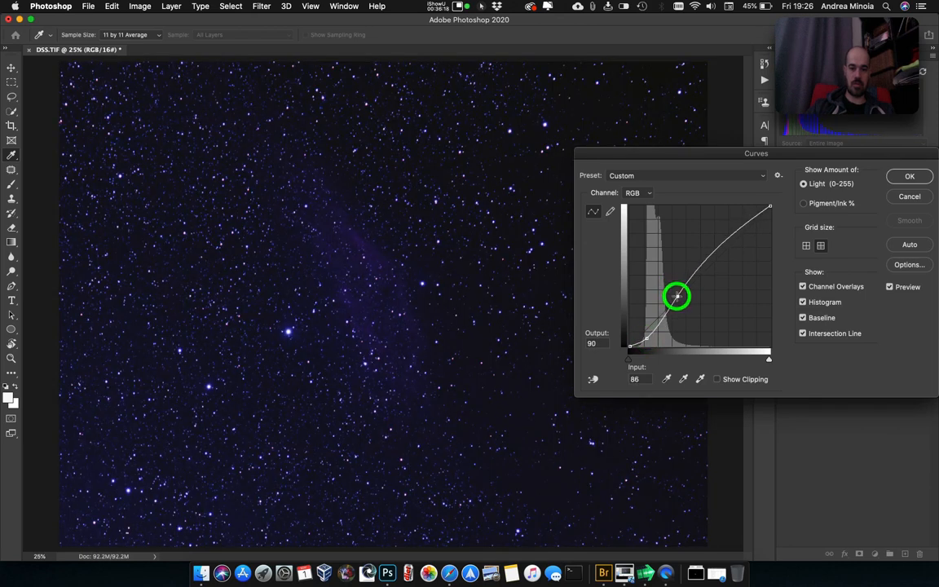
pyautogui.moveTo(644, 335); pyautogui.dragTo(642, 342)
pyautogui.click(910, 176)
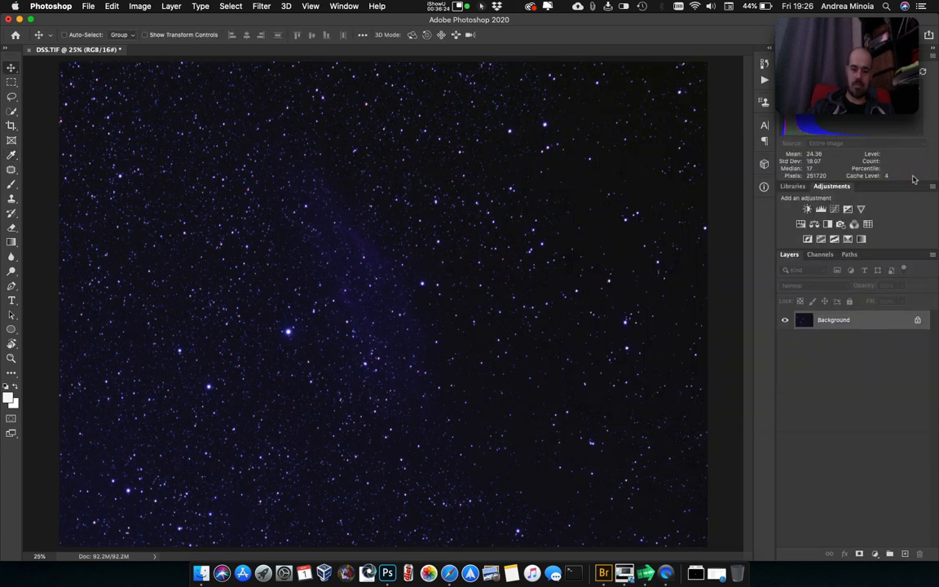
# Reduce the blue cast by pulling the blue channel's curve down to input 218, output 174, and apply it.
pyautogui.hotkey('ctrl', 'm')
pyautogui.click(634, 192)
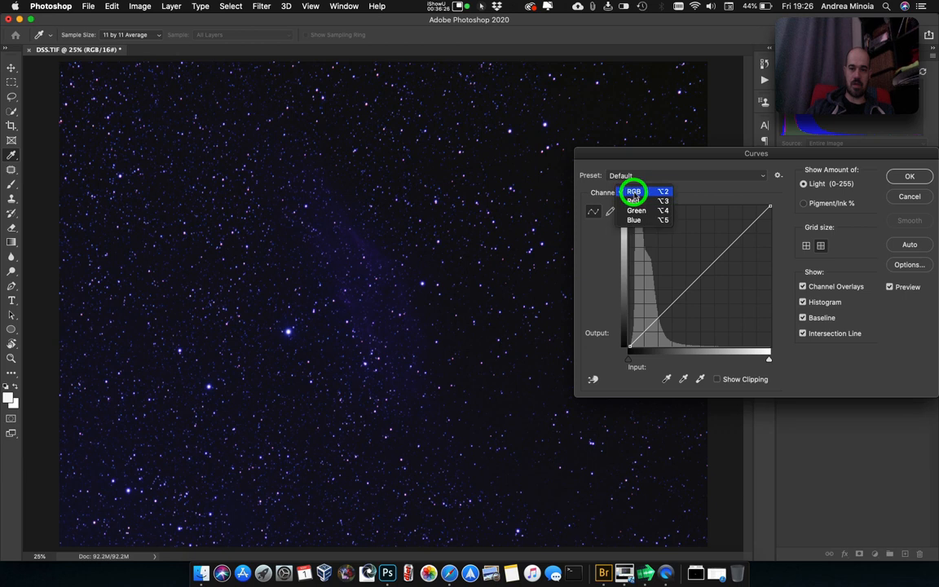
pyautogui.click(635, 219)
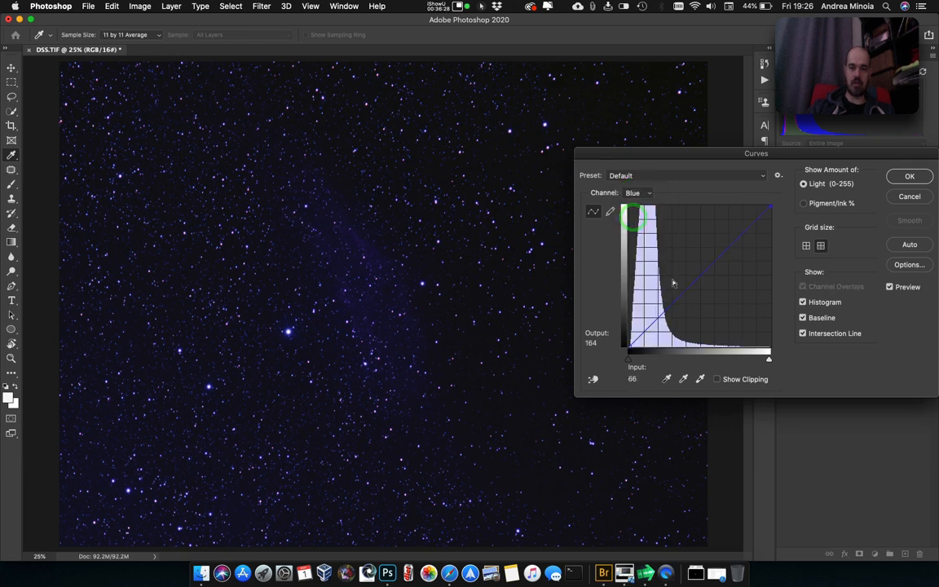
pyautogui.moveTo(667, 308); pyautogui.dragTo(750, 249)
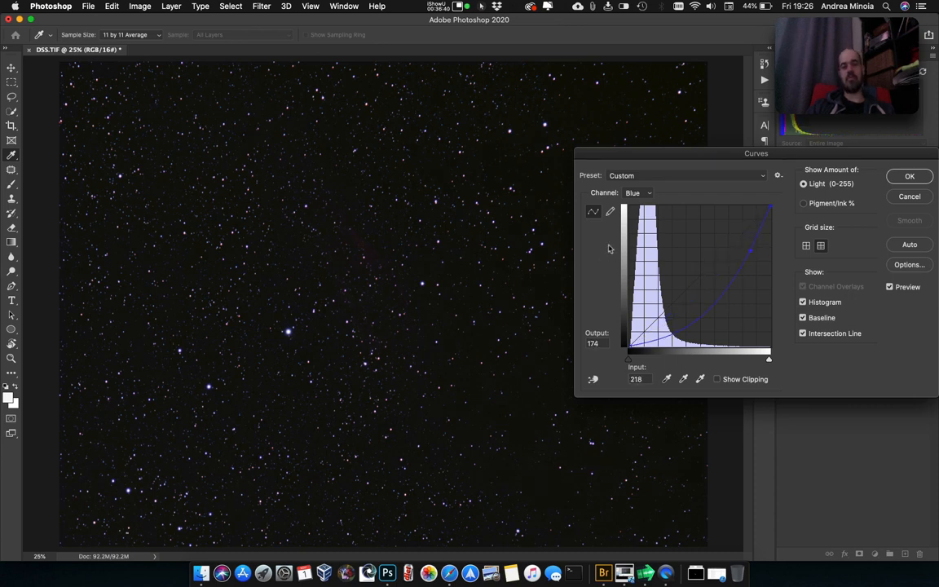
pyautogui.click(915, 175)
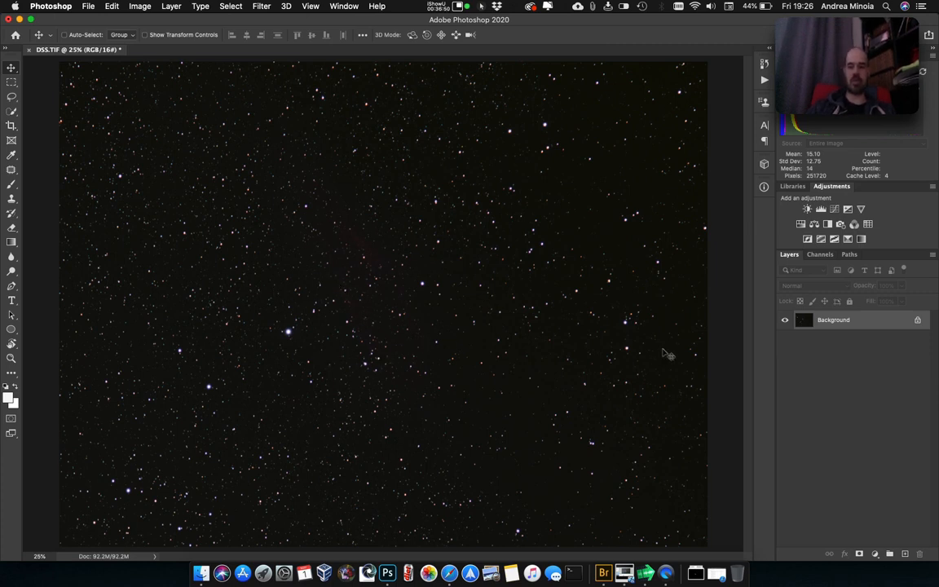
# Brighten the nebula with a Levels adjustment that sets the midtone value to 1.82.
pyautogui.press('super+l')
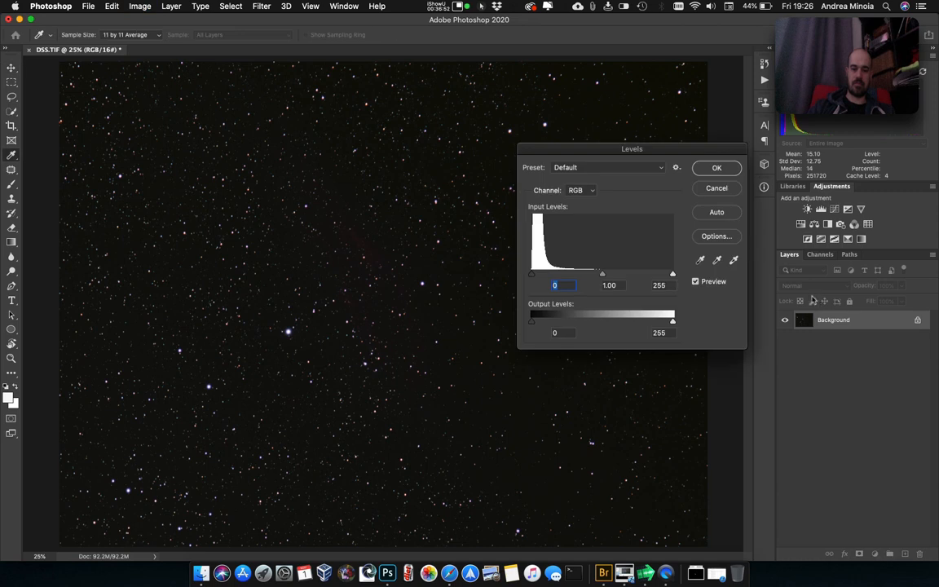
pyautogui.moveTo(605, 274); pyautogui.dragTo(571, 275)
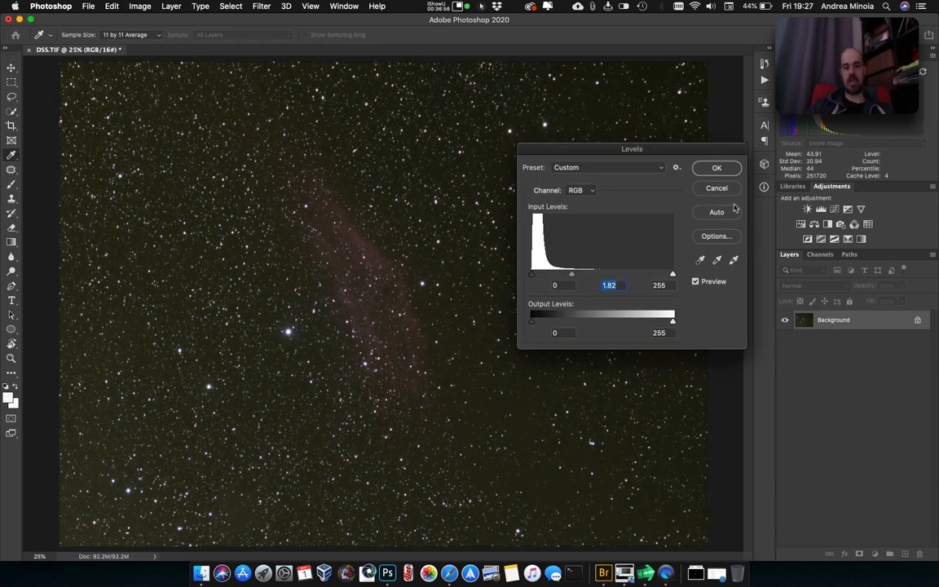
pyautogui.click(718, 169)
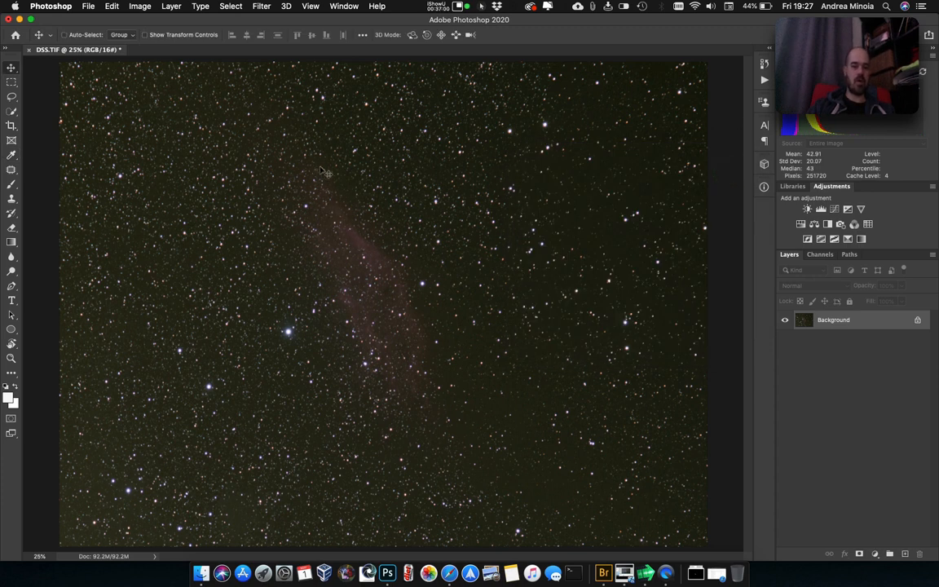
# Outline the nebula with the Lasso tool at a 55 px feather and invert the selection to the surrounding sky.
pyautogui.click(12, 97)
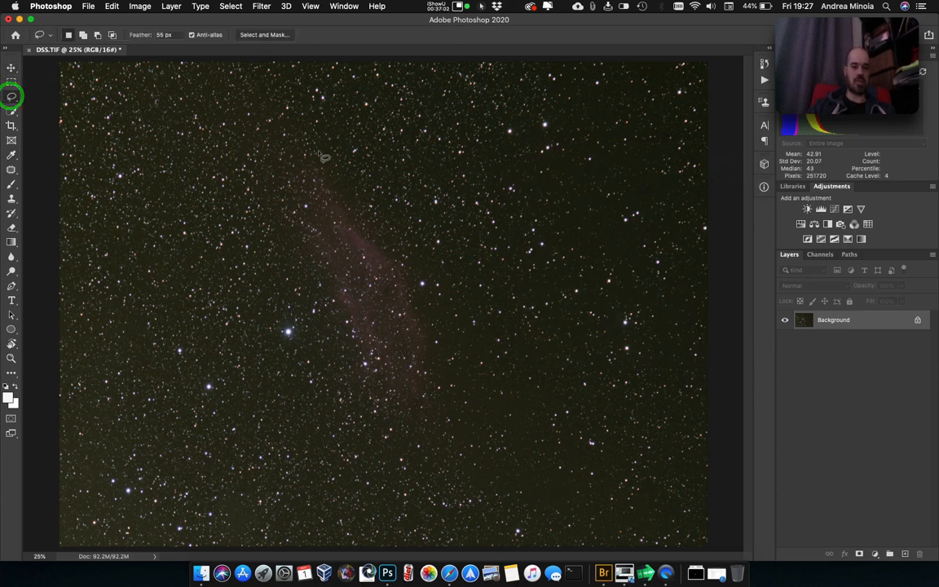
pyautogui.moveTo(300, 149)
pyautogui.mouseDown()
pyautogui.moveTo(306, 245)
pyautogui.moveTo(344, 379)
pyautogui.moveTo(435, 436)
pyautogui.moveTo(458, 313)
pyautogui.moveTo(334, 150)
pyautogui.mouseUp()
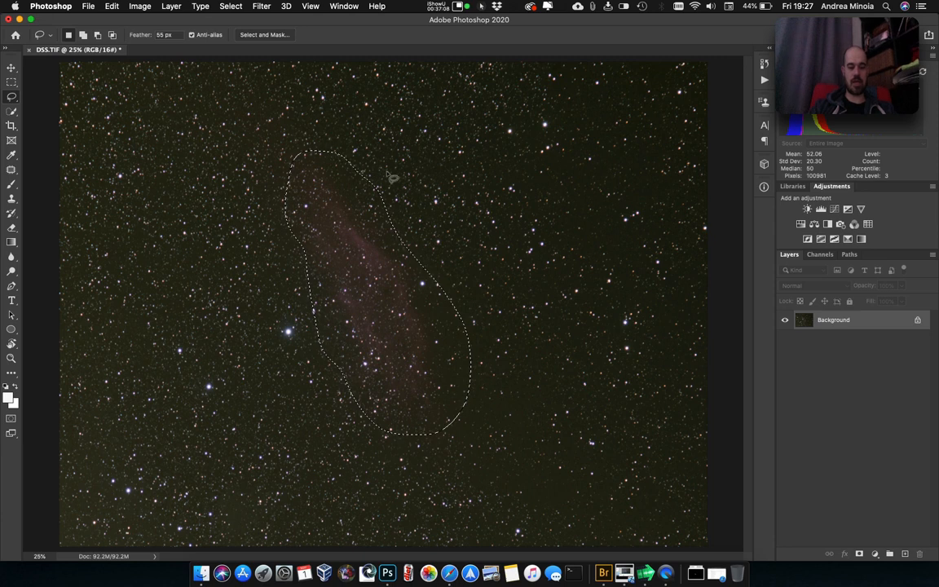
pyautogui.press('super+shift+i')
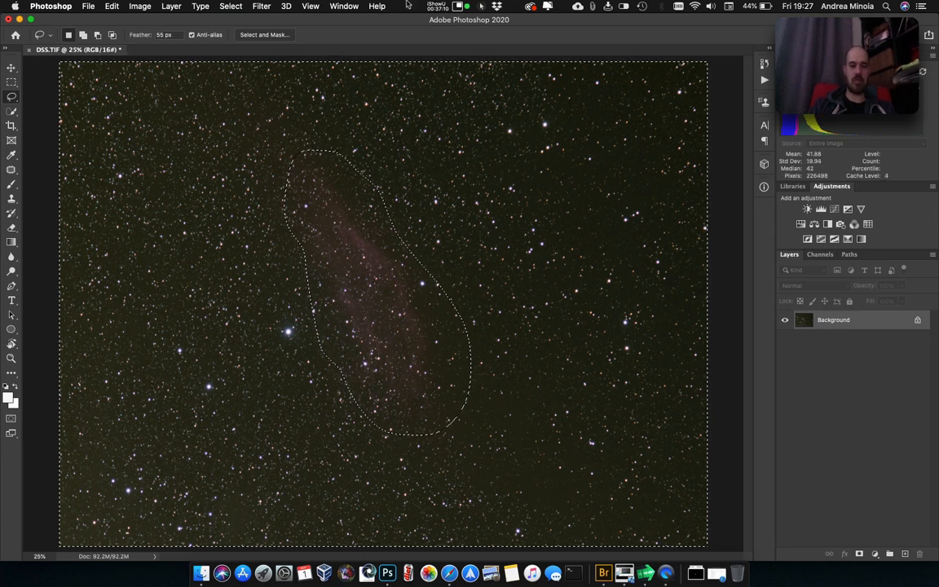
# Run GradientXTerminator on the selected sky with medium detail, low strength and balanced background color, and clear the selection.
pyautogui.click(262, 6)
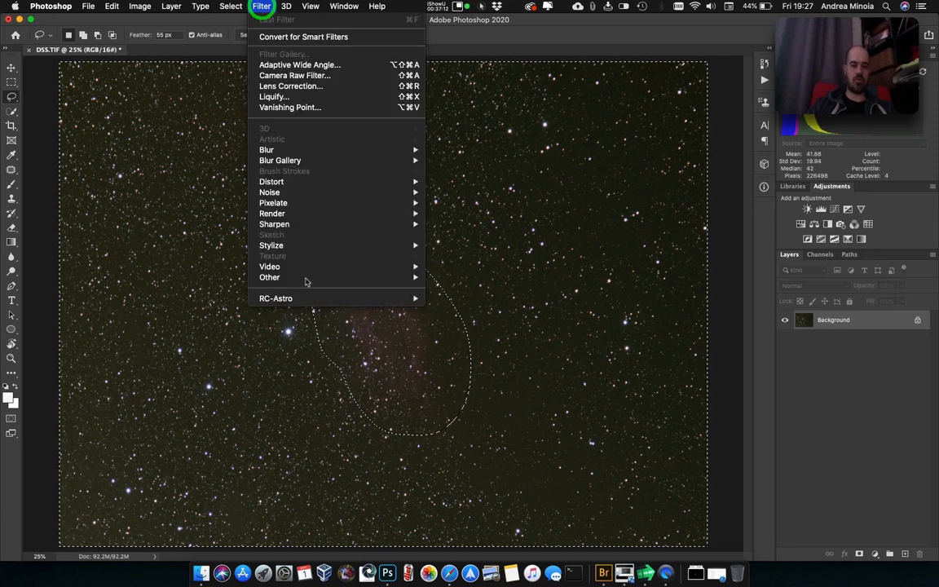
pyautogui.moveTo(315, 300)
pyautogui.click(456, 299)
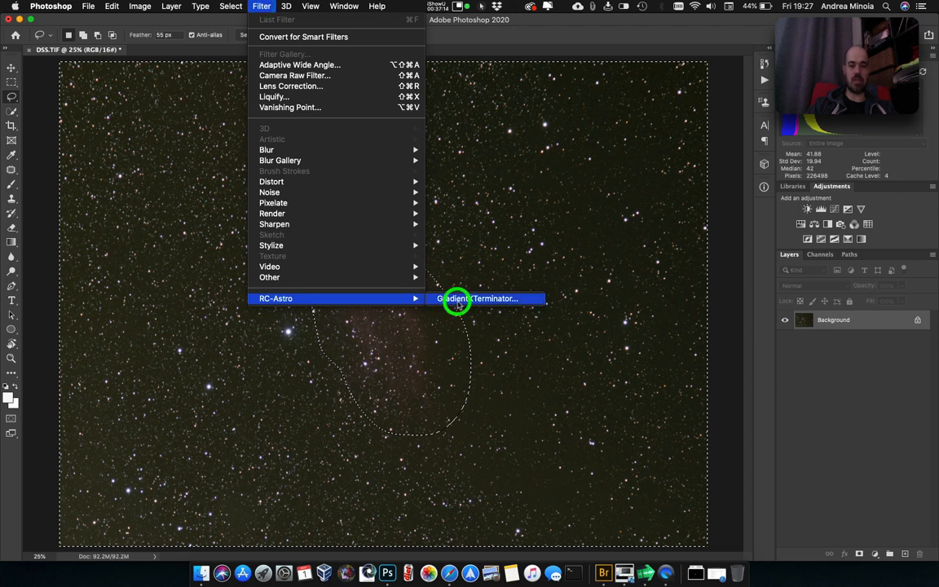
pyautogui.click(197, 375)
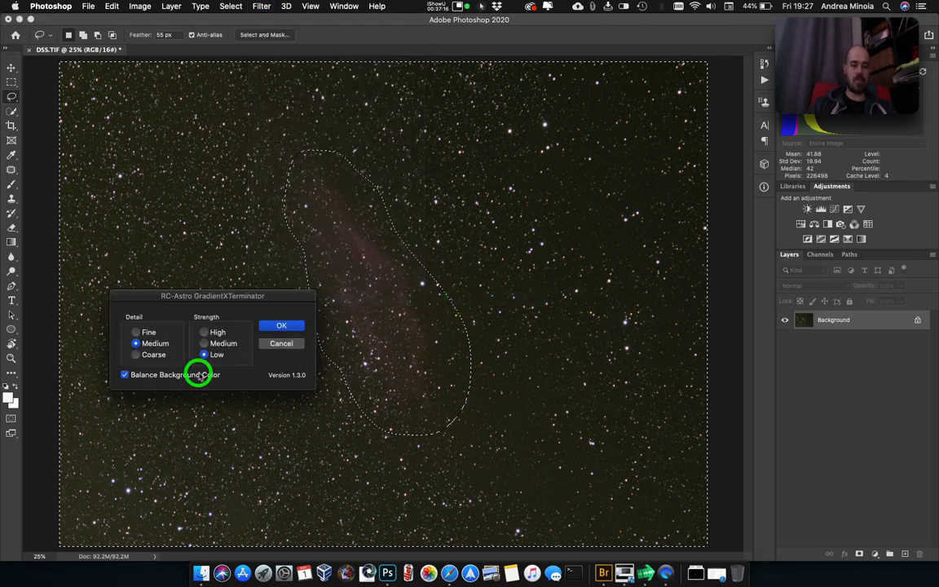
pyautogui.click(276, 328)
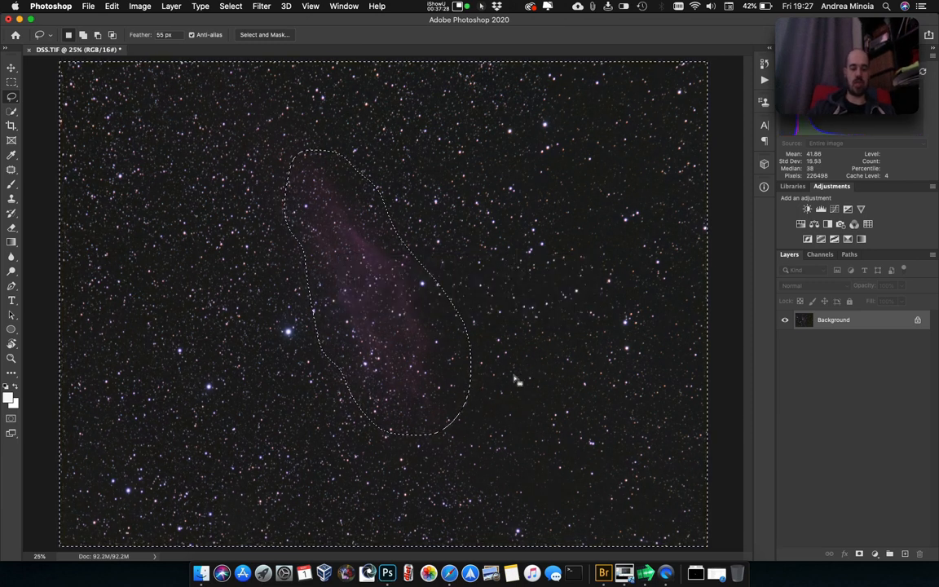
pyautogui.press('super+d')
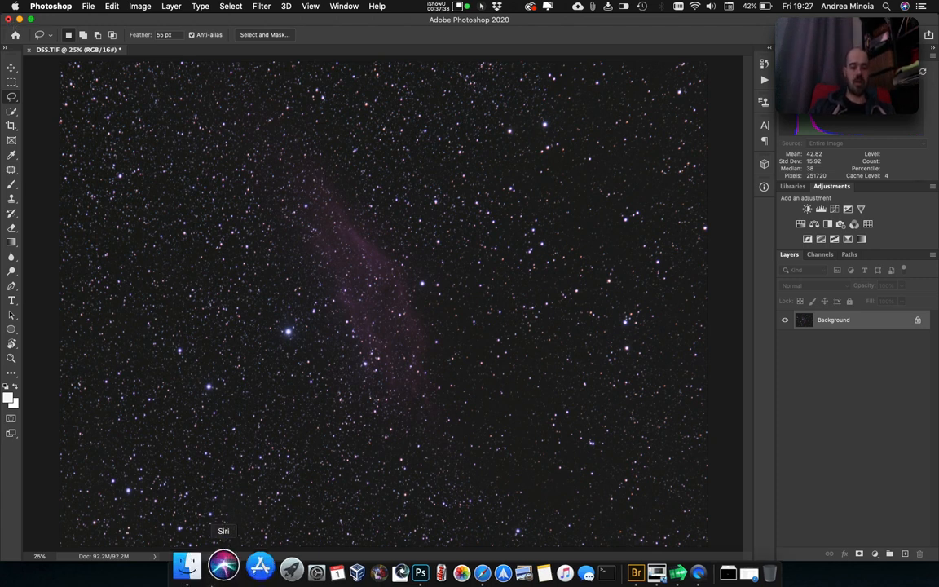
# Switch to Finder, preview StarMask.tif from the Pictures folder to inspect the star mask, and close the preview and the folder window.
pyautogui.click(203, 570)
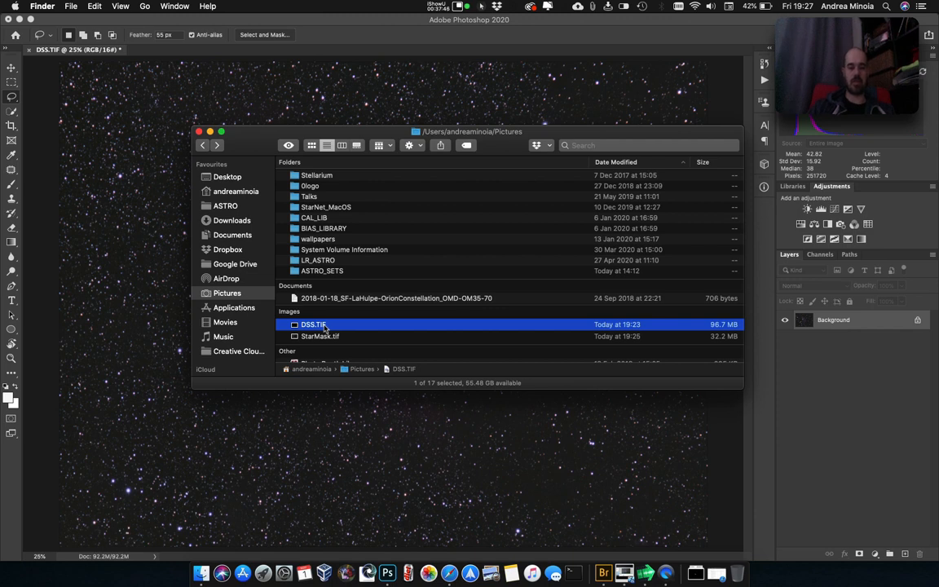
pyautogui.click(324, 337)
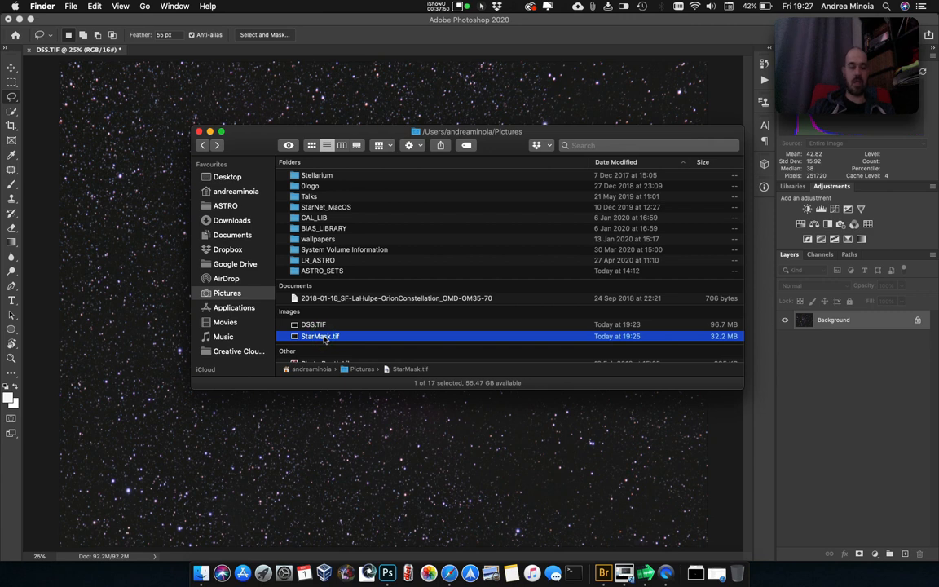
pyautogui.press('space')
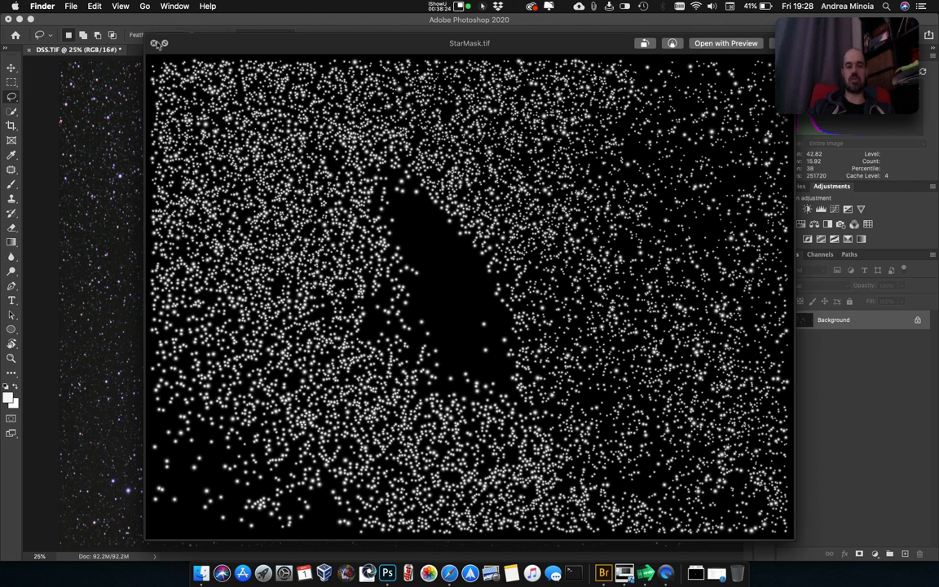
pyautogui.click(155, 42)
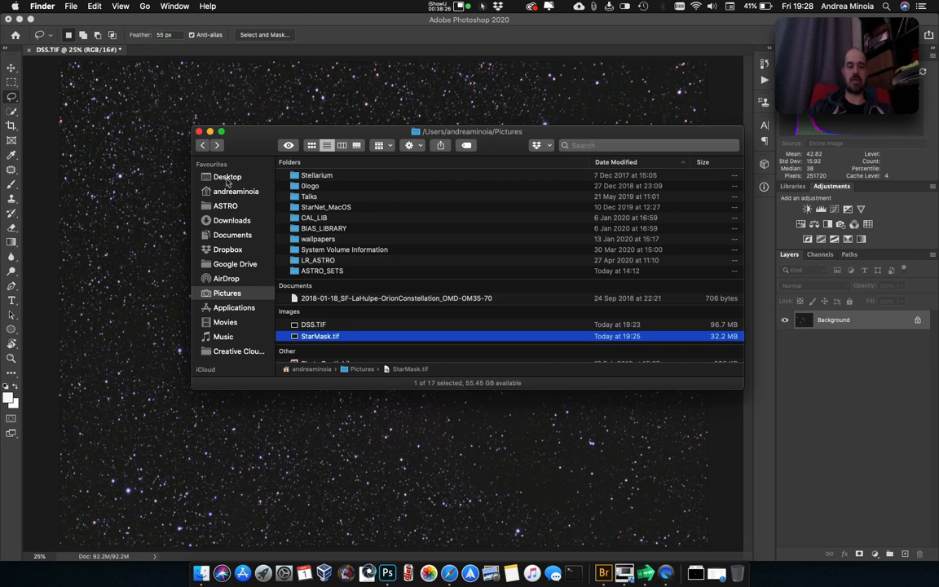
pyautogui.click(199, 131)
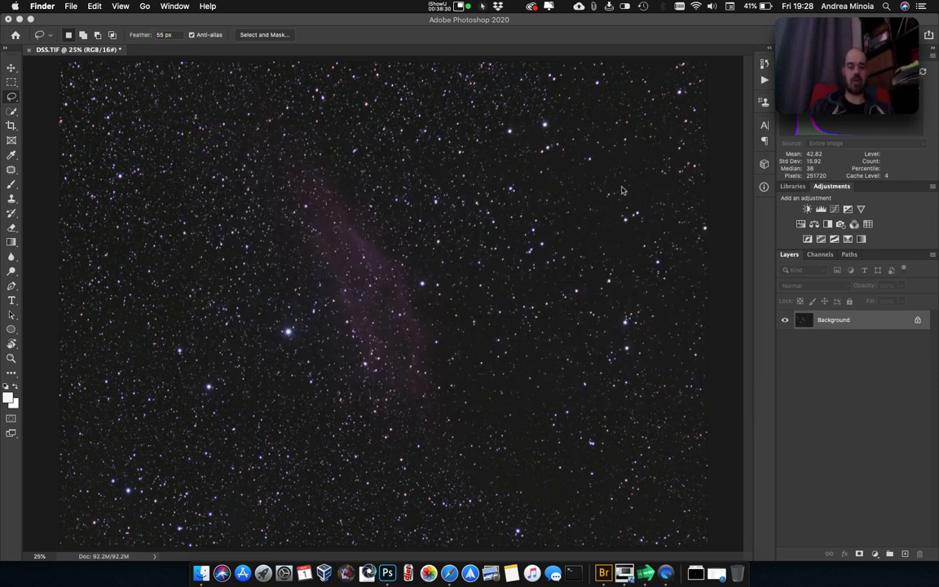
# Switch to the VirtualBox virtual machine running DeepSkyStacker.
pyautogui.click(625, 570)
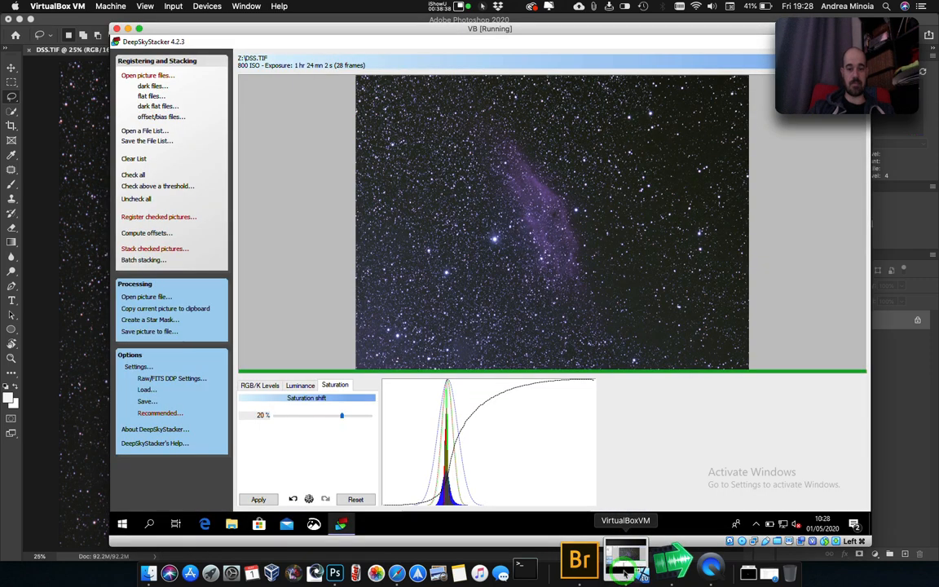